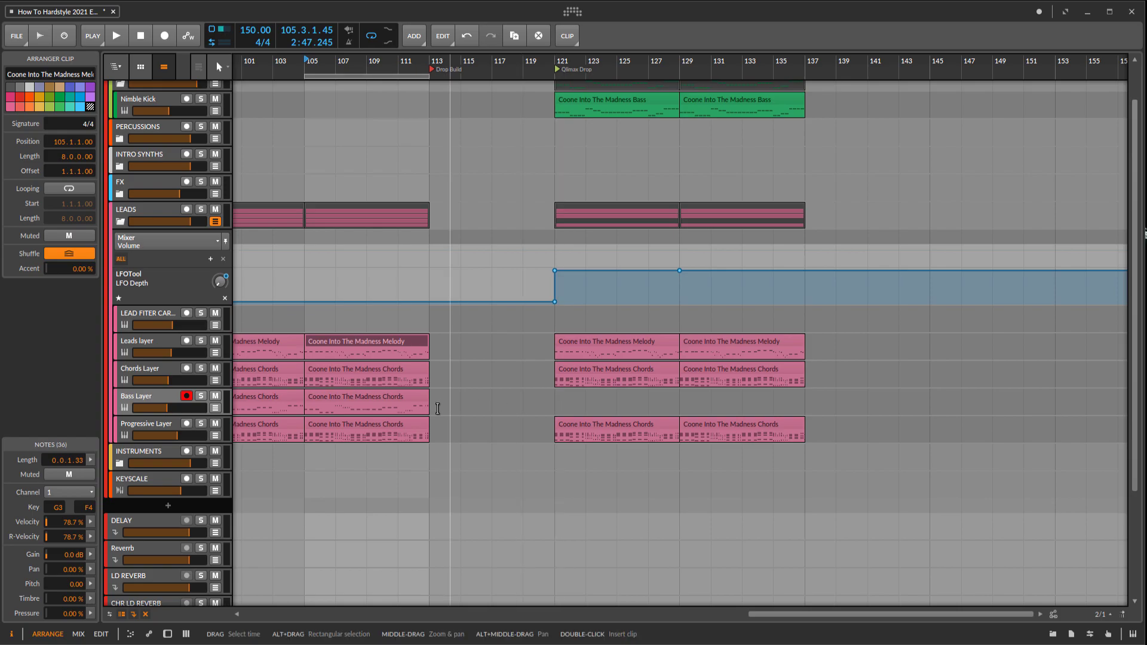
Step: Examine the empty Drop Build section between bars 113 and 121 and the neighbouring clips on the Leads layer track
left_click_drag(388, 412, 468, 400)
left_click_drag(607, 382, 583, 343)
left_click_drag(499, 403, 513, 431)
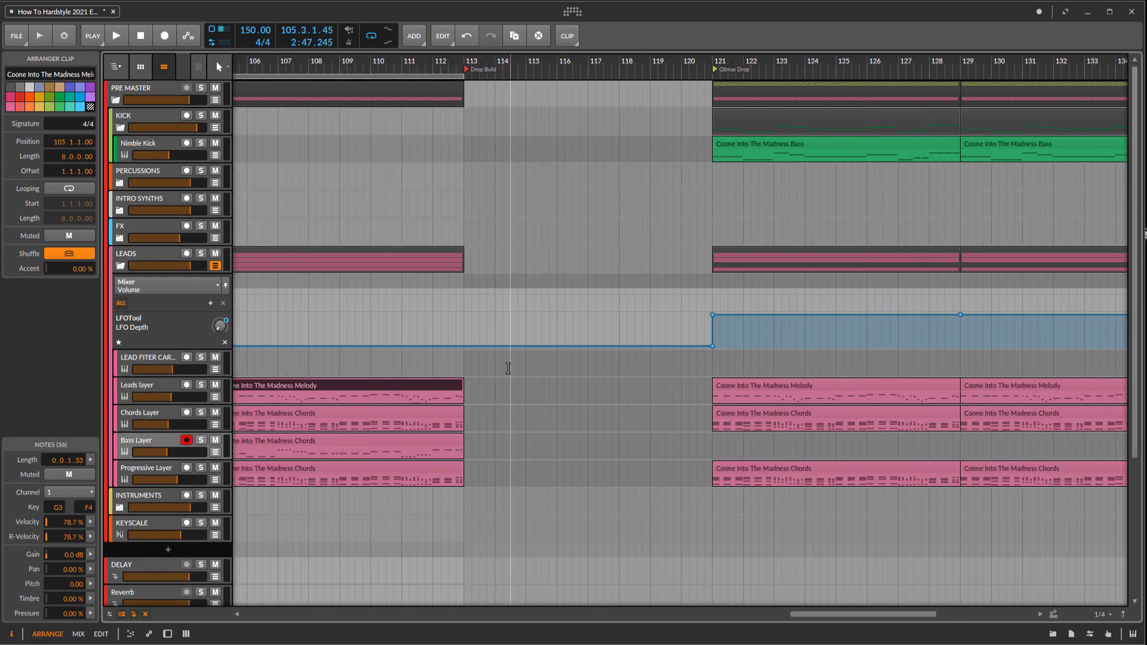
left_click_drag(507, 362, 498, 350)
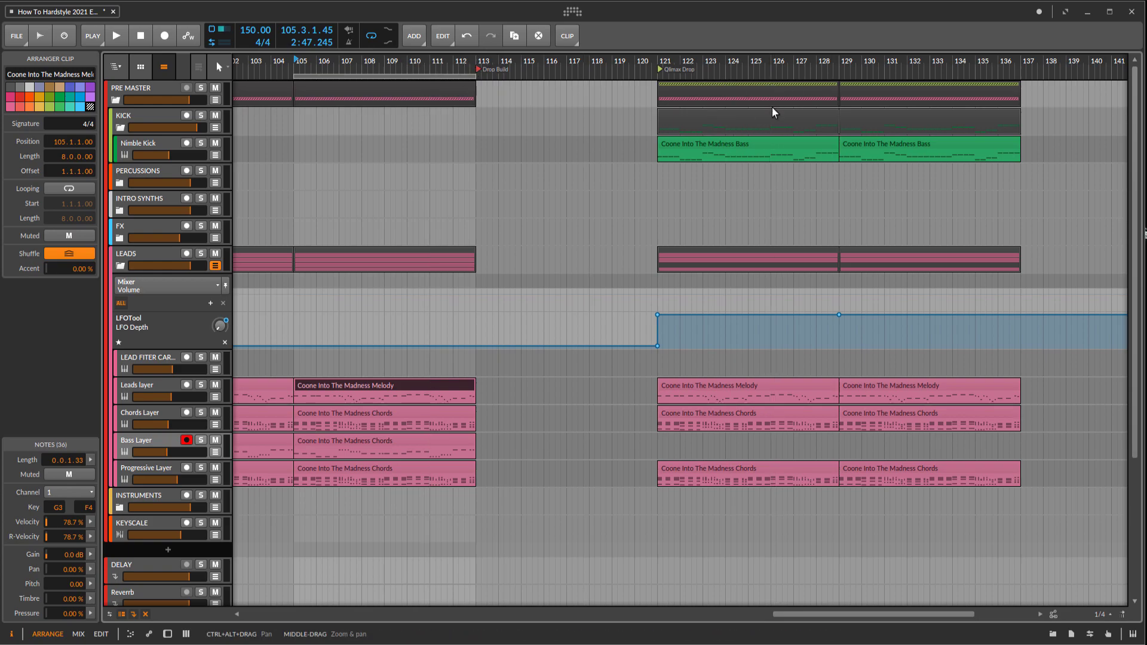
scroll(551, 366, "up", 2)
left_click_drag(476, 419, 486, 413)
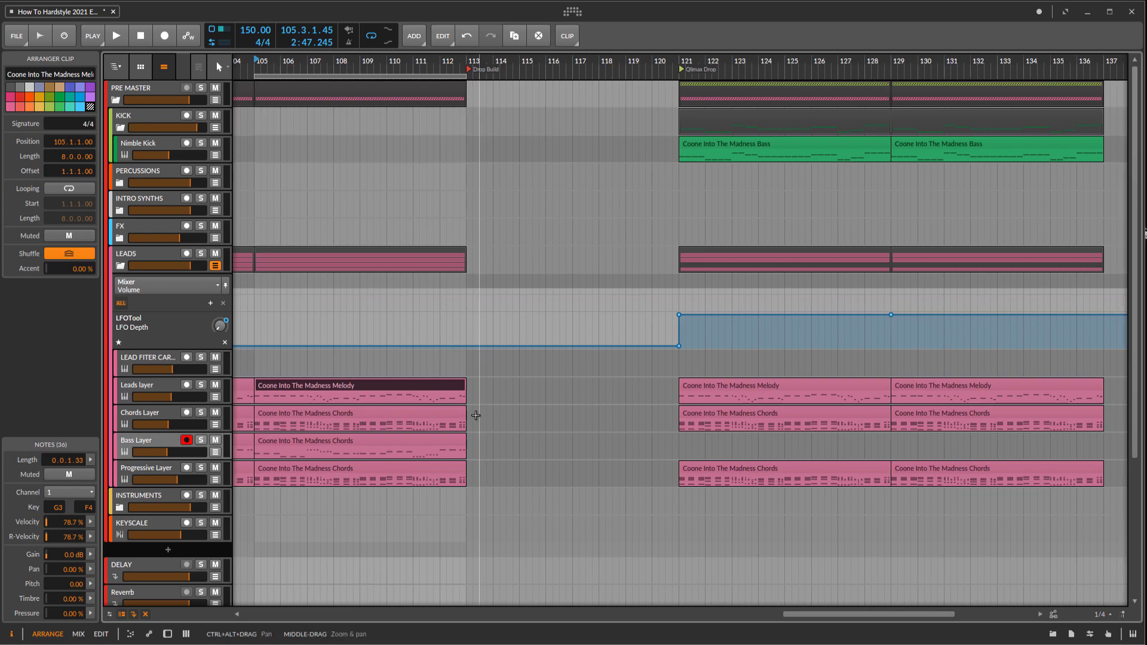
left_click(167, 395)
scroll(454, 358, "up", 2)
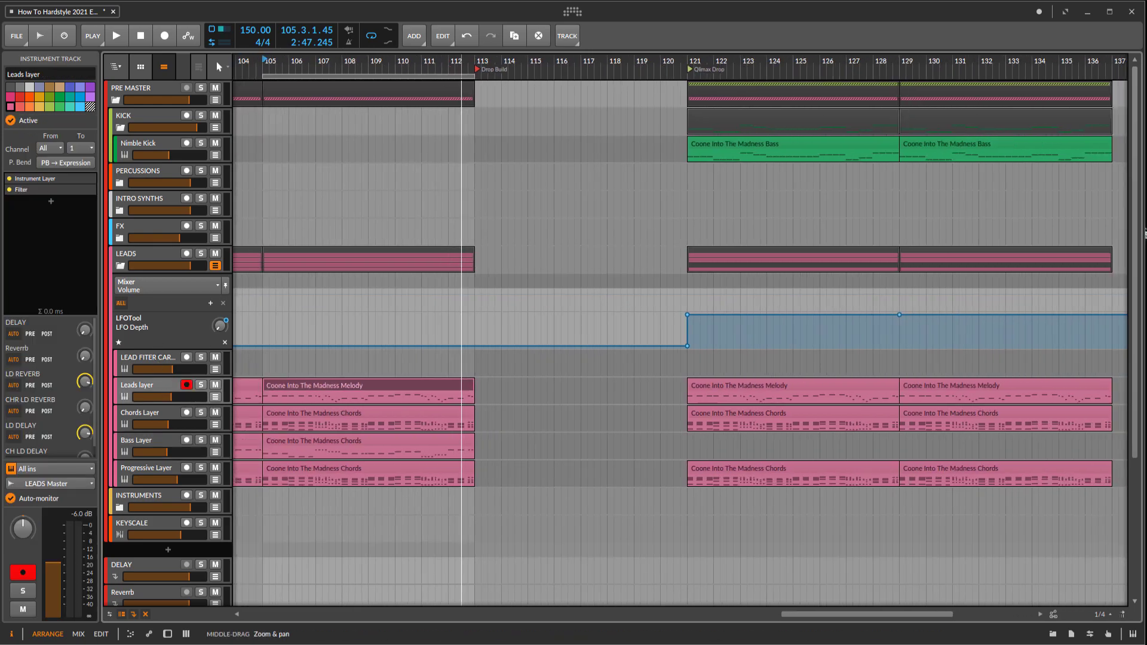
scroll(523, 359, "down", 2)
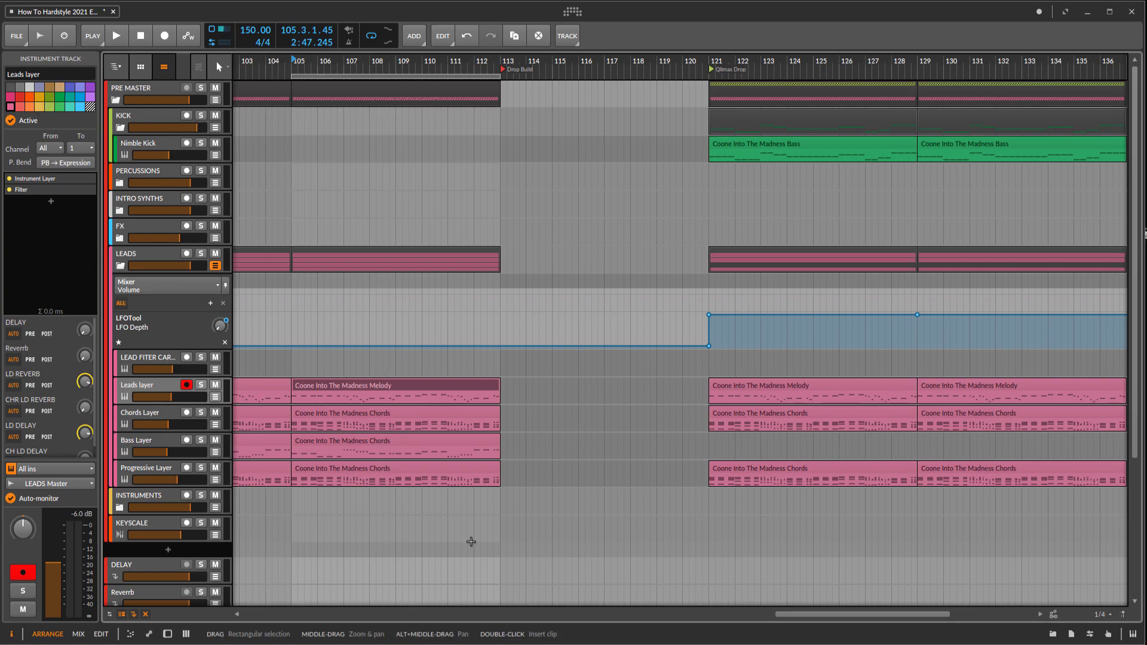
scroll(466, 537, "up", 1)
left_click(351, 387)
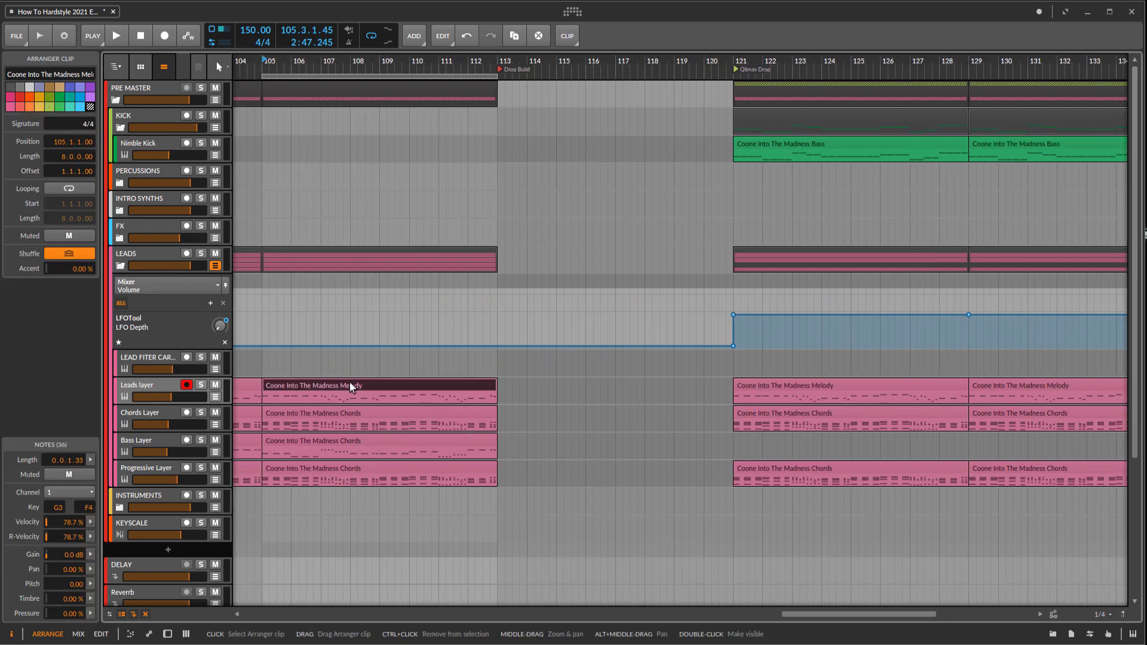
scroll(317, 449, "up", 4)
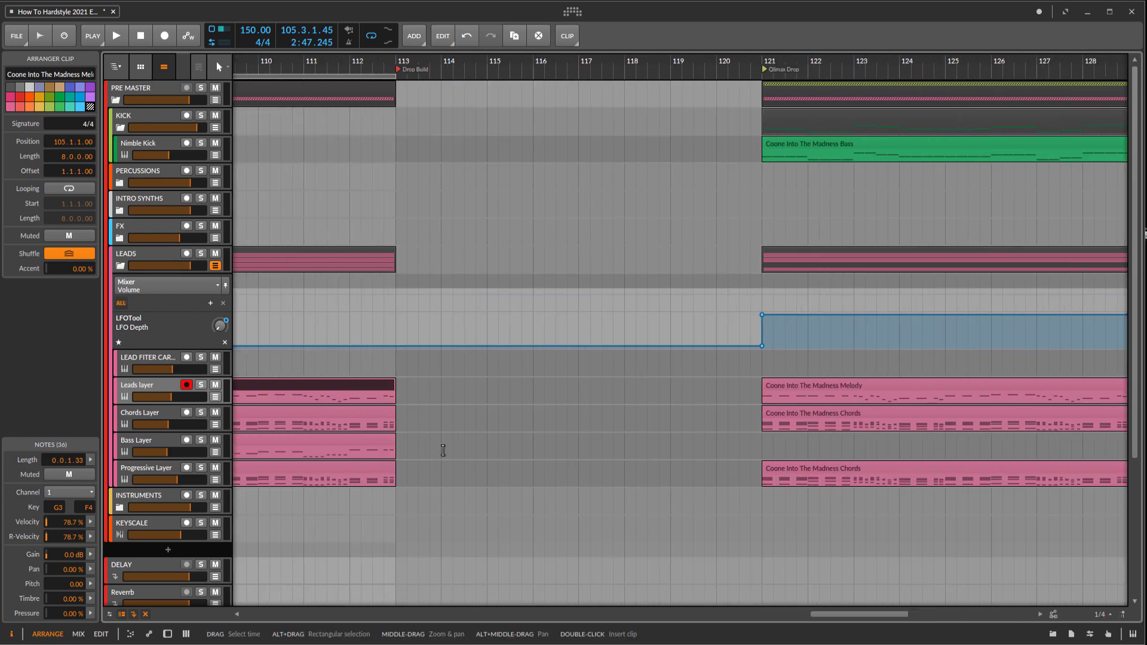
scroll(467, 463, "down", 3)
Step: Play the arrangement from bar 105 to hear the existing lead melody
key("space")
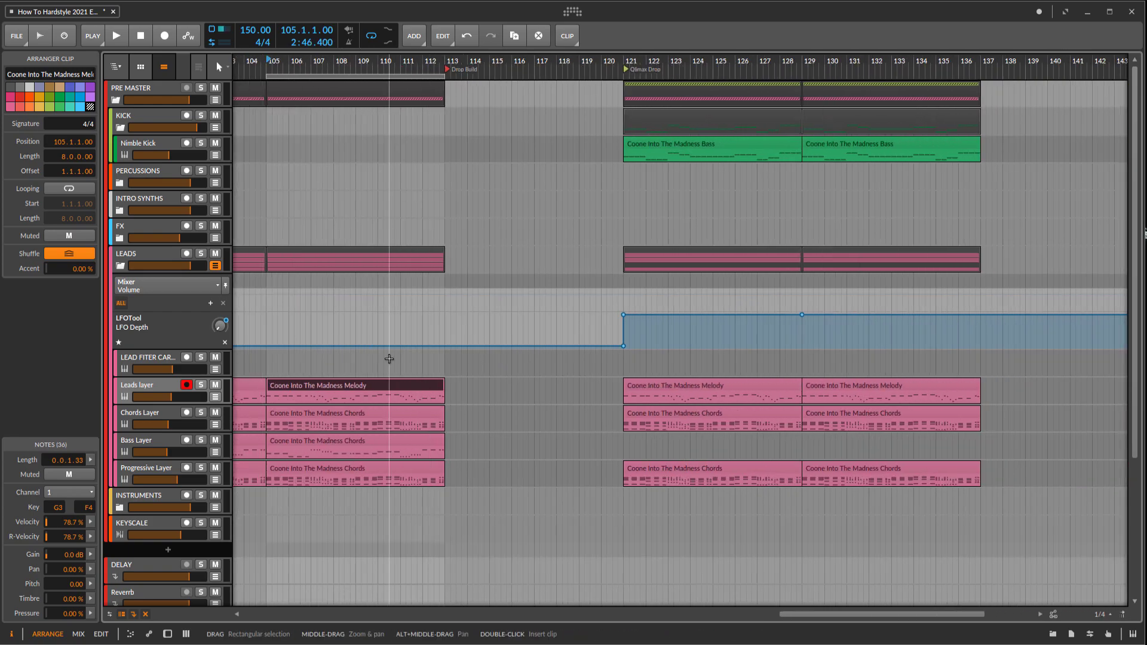
left_click(267, 393)
scroll(379, 464, "up", 3)
key("space")
scroll(385, 466, "down", 3)
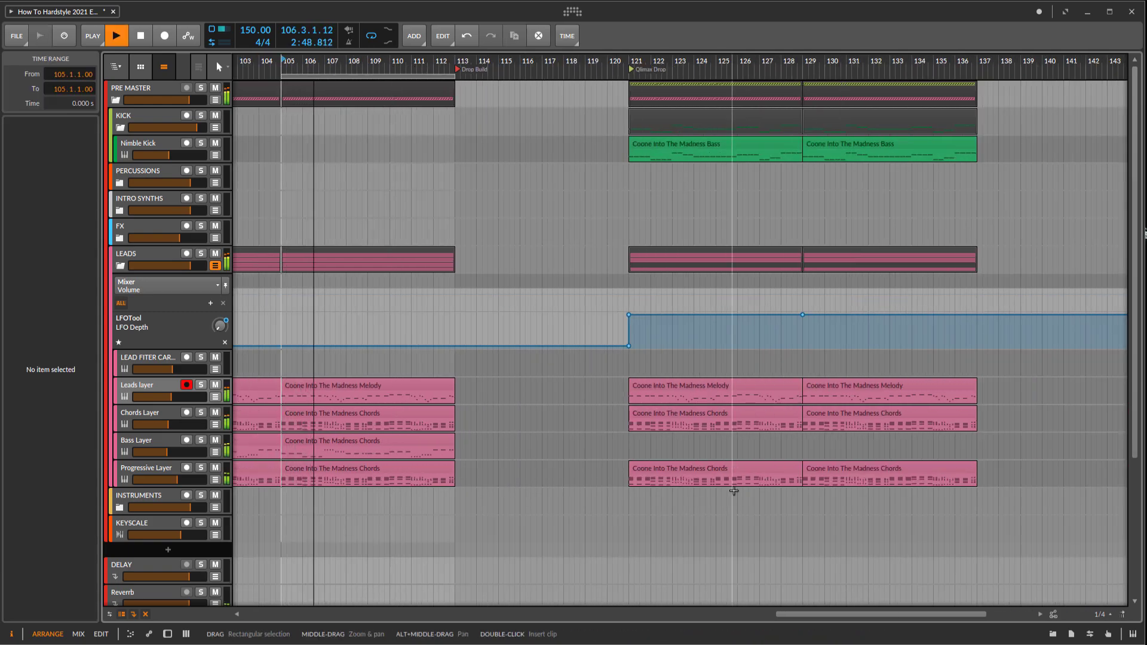
key("space")
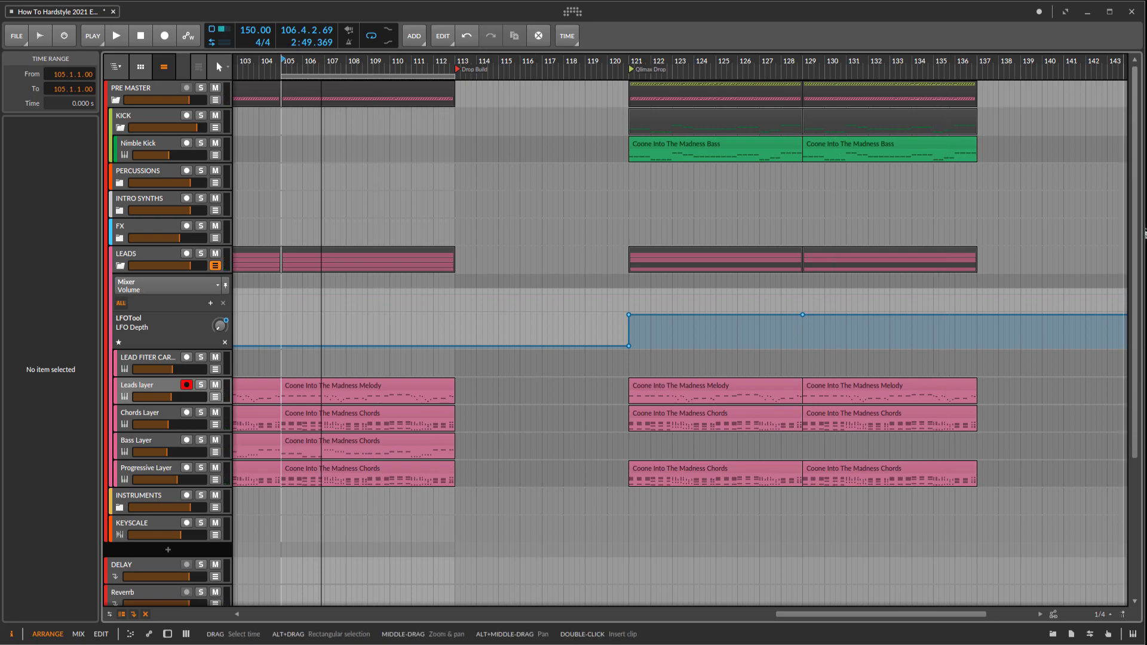
Step: Set the arranger loop range to bars 113 through 120 in the Drop Build section
left_click_drag(547, 346, 574, 371)
left_click(390, 383)
left_click_drag(454, 389, 444, 361)
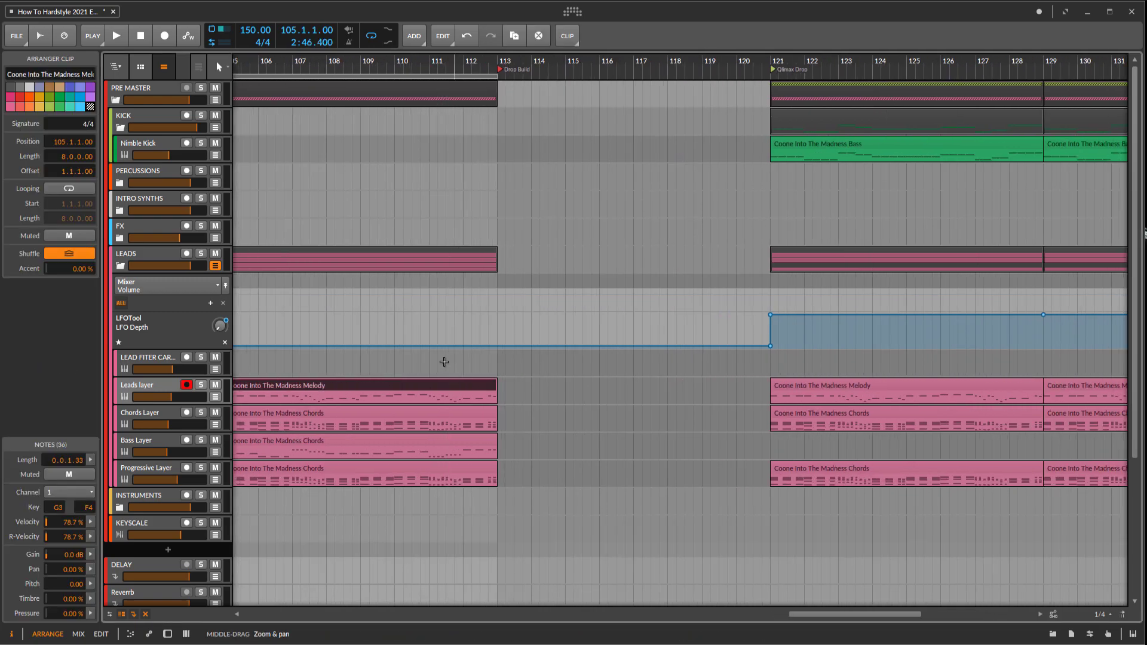
left_click_drag(499, 261, 739, 265)
key("ctrl+l")
left_click_drag(691, 384, 693, 394)
key("space")
Step: Duplicate the Leads layer melody clip at bar 105 so the copy starts at bar 113
left_click(156, 390)
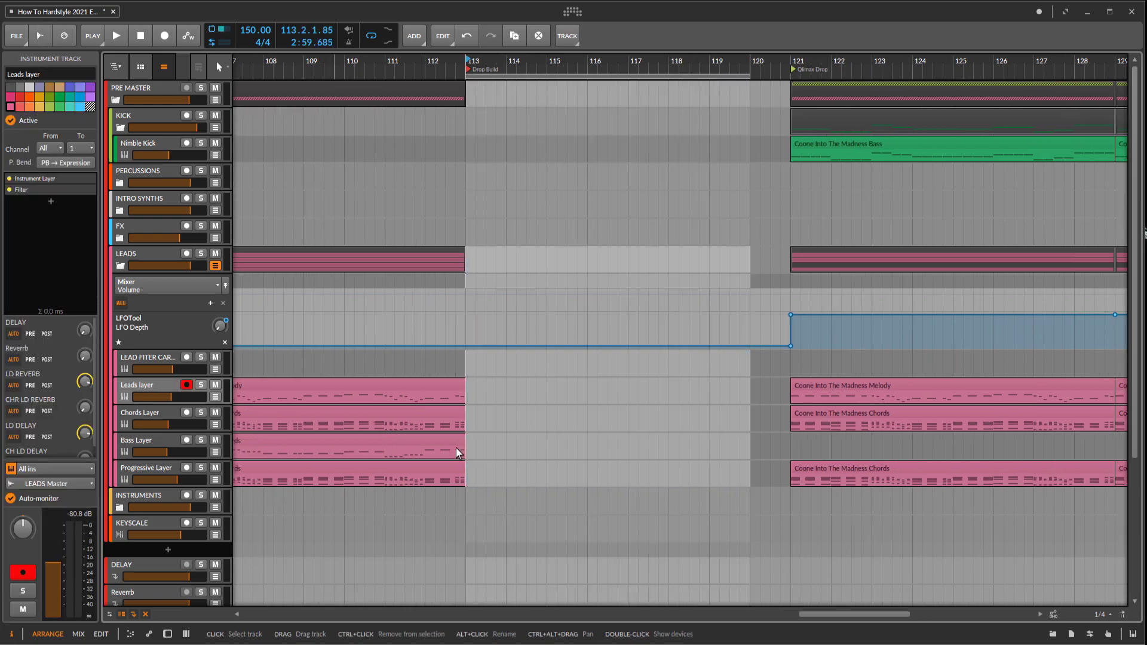
left_click_drag(428, 436, 446, 418)
left_click(421, 391)
key("ctrl+d")
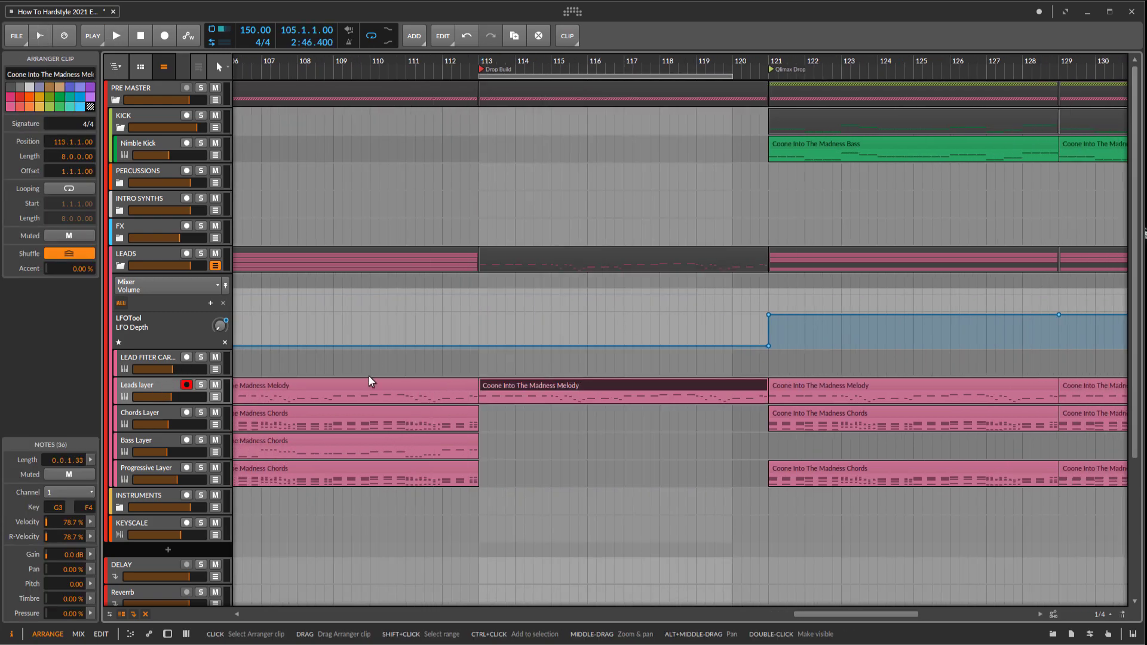
Step: Open the duplicated melody clip at bar 113 for note editing and delete all of its notes
double_click(701, 394)
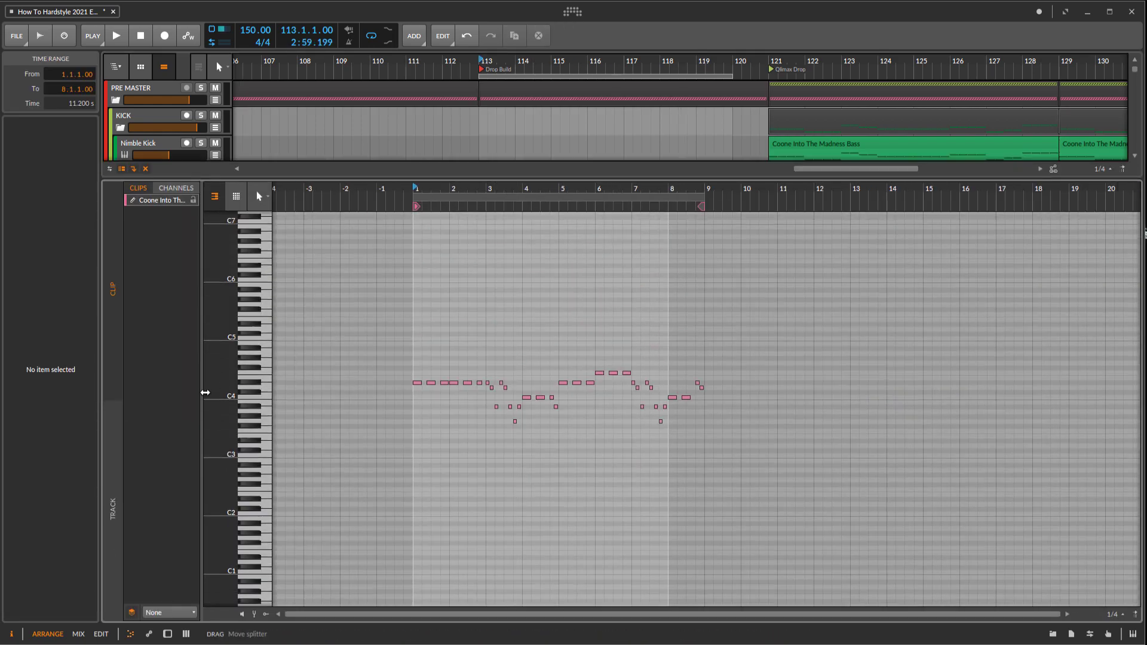
left_click_drag(221, 399, 310, 392)
left_click_drag(742, 521, 428, 274)
scroll(463, 341, "up", 3)
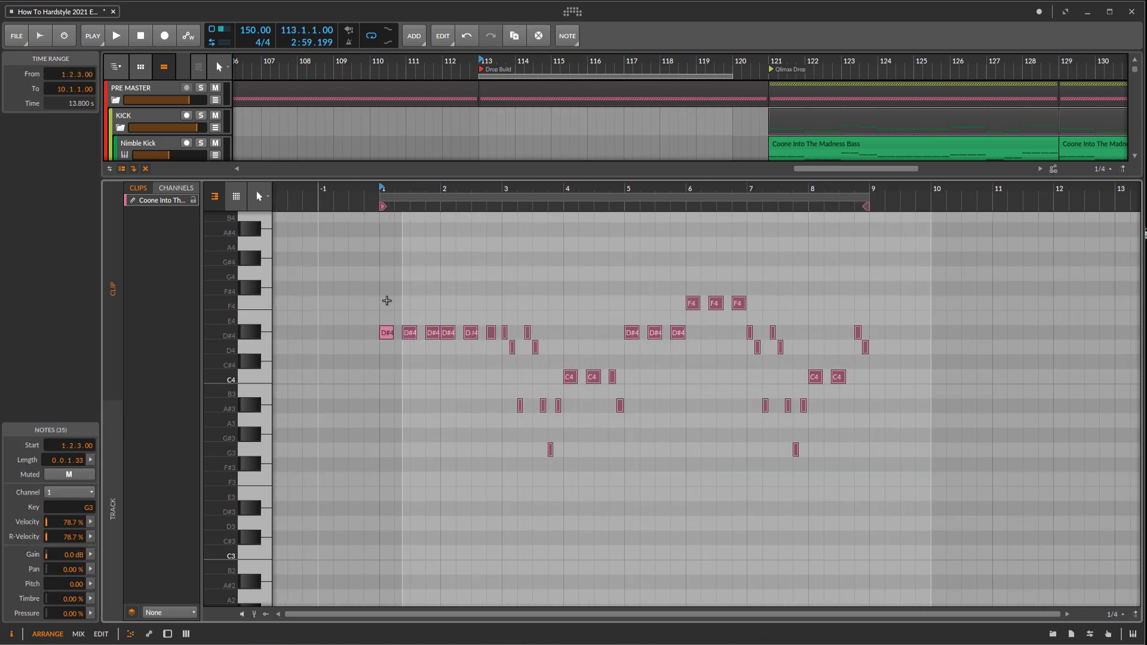
key("Delete")
Step: Draw a seven-bar D#4 note from the start of the clip and return to the full arrangement view
left_click(392, 328)
left_click_drag(391, 327, 807, 306)
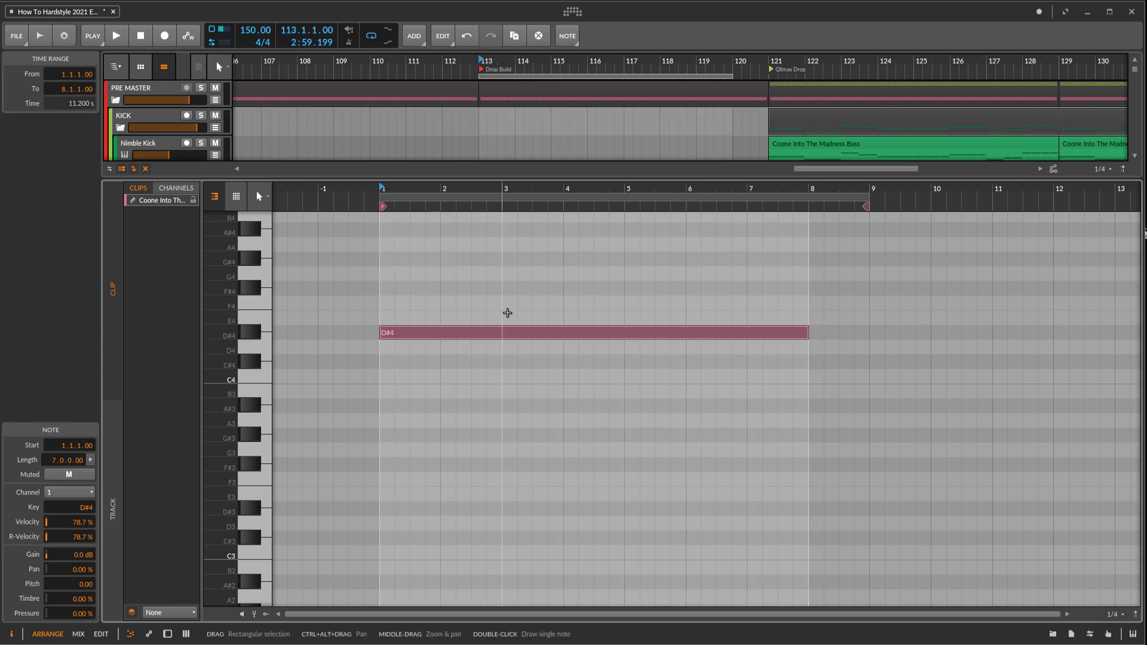
scroll(493, 316, "down", 2)
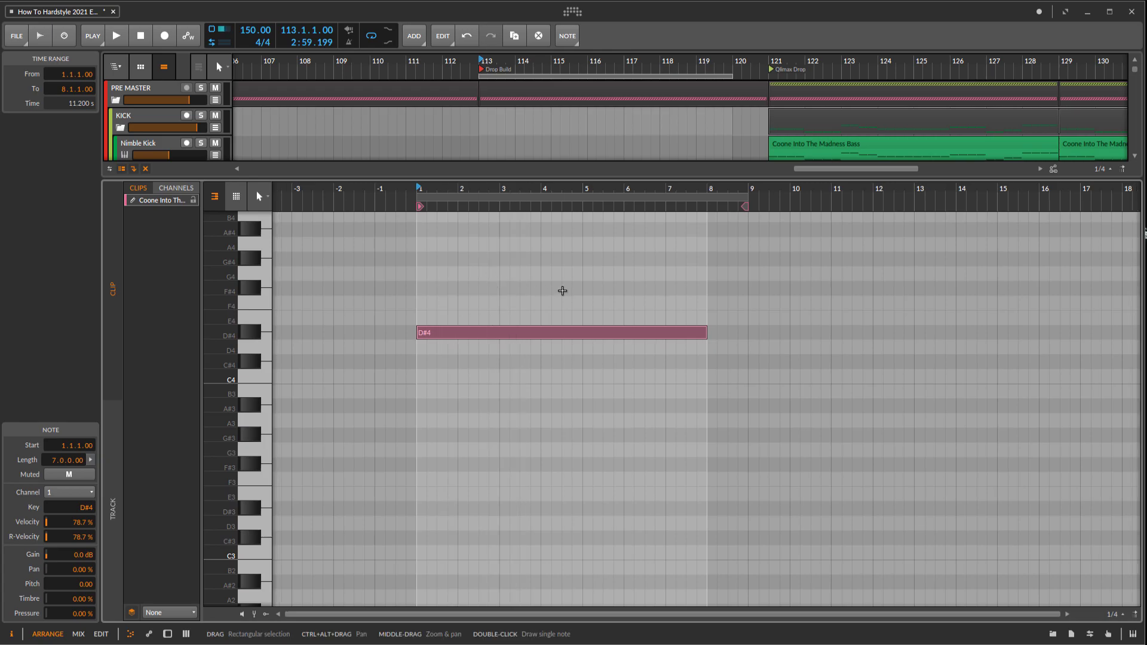
scroll(676, 295, "down", 1)
left_click_drag(755, 397, 340, 244)
key("e")
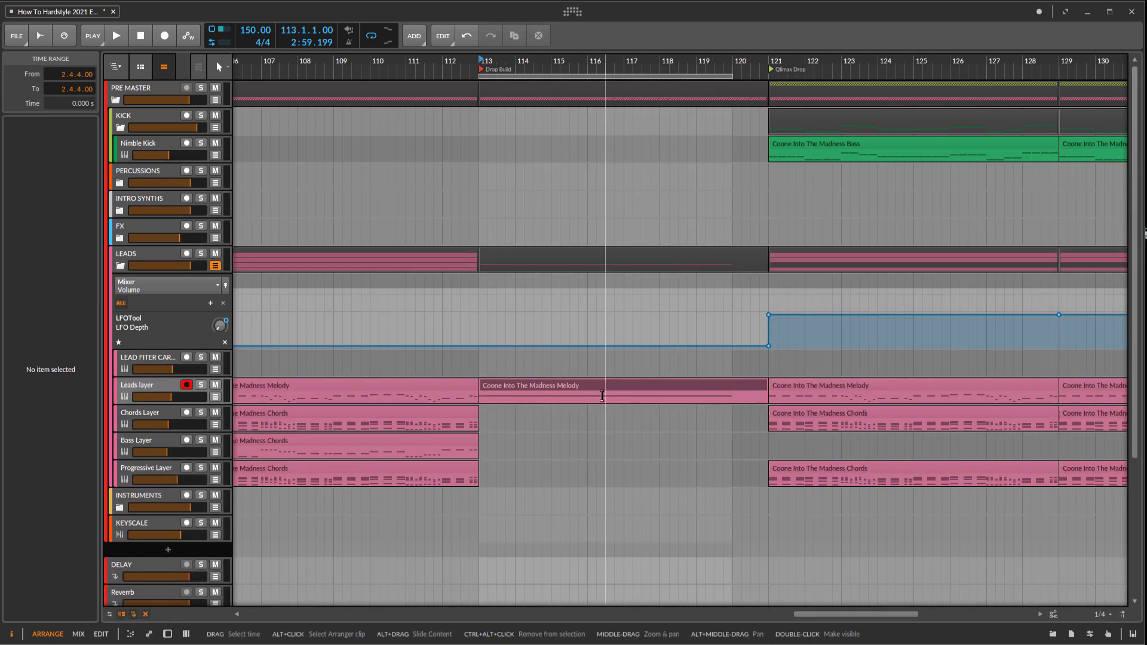
Step: Play the new sustained lead note from the start of the Drop Build at bar 113
scroll(608, 393, "down", 2)
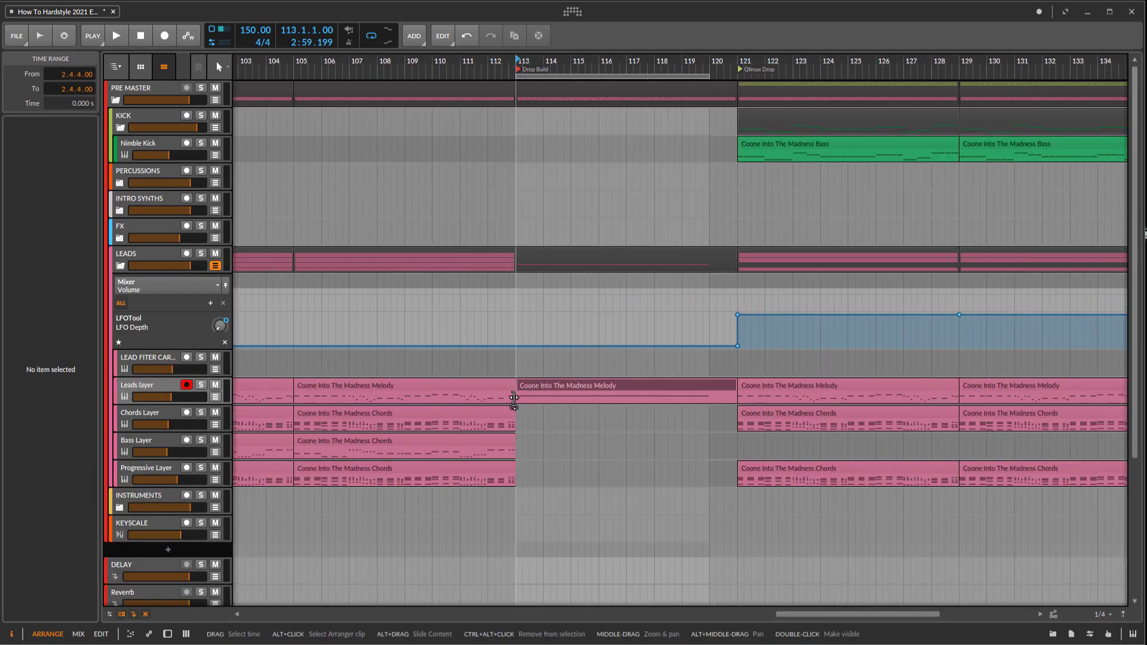
left_click(517, 396)
key("space")
left_click_drag(538, 416, 479, 427)
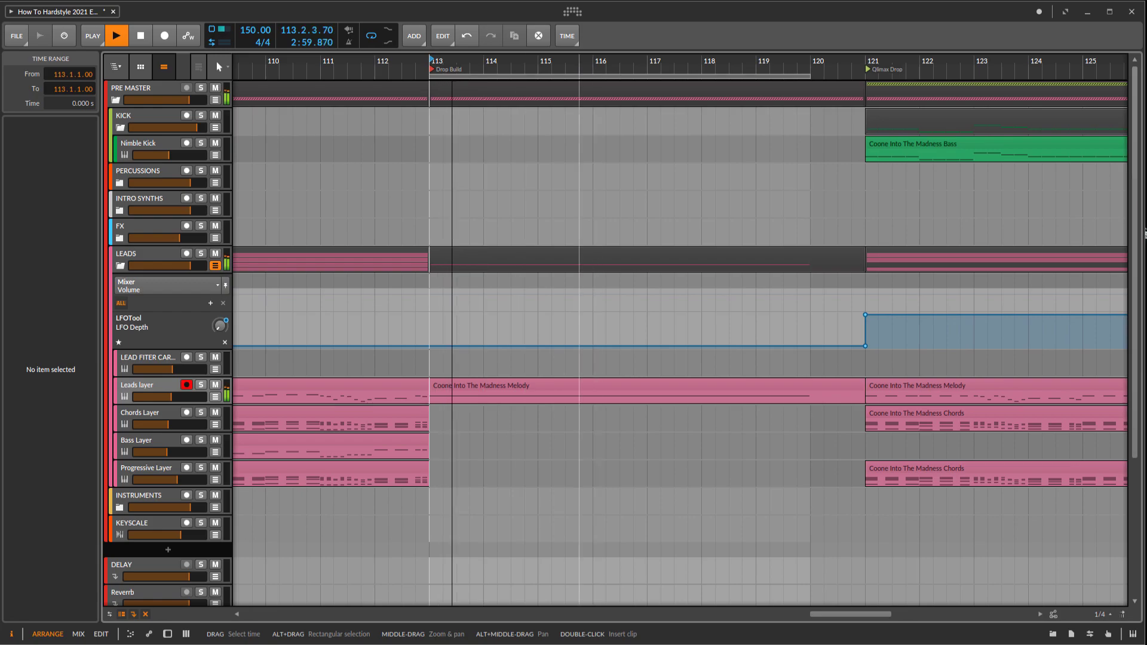
left_click_drag(578, 466, 478, 442)
key("space")
Step: Play from bar 112 to hear the transition from the melody into the sustained note
left_click(405, 412)
key("space")
left_click(402, 399)
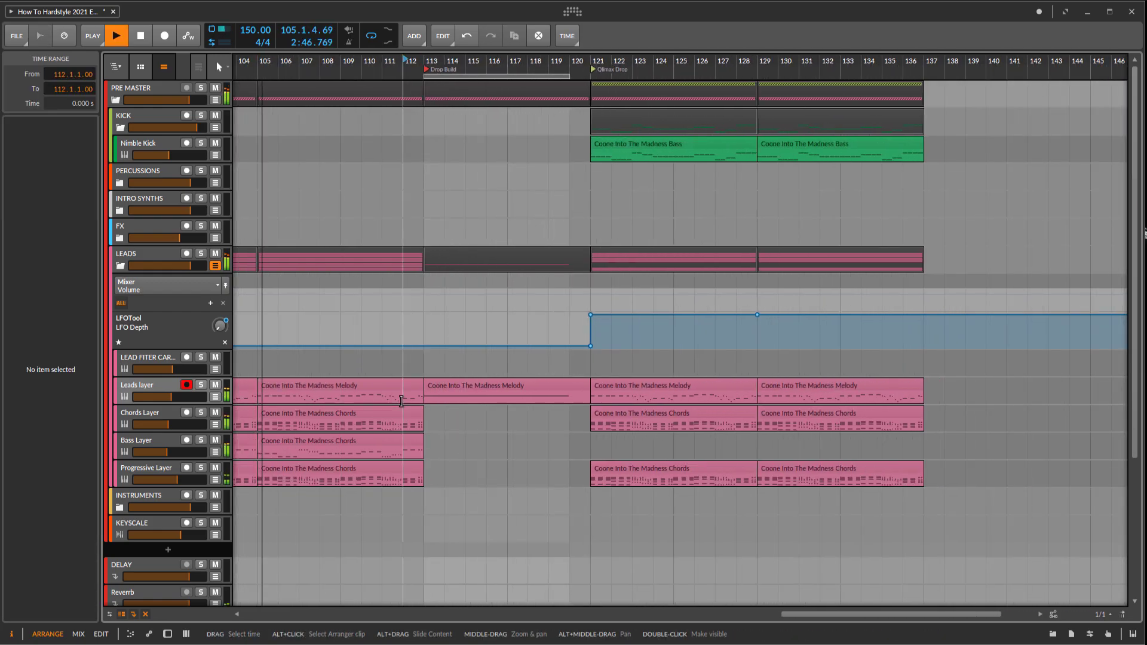
key("space")
scroll(420, 422, "up", 2)
scroll(422, 424, "up", 2)
key("space")
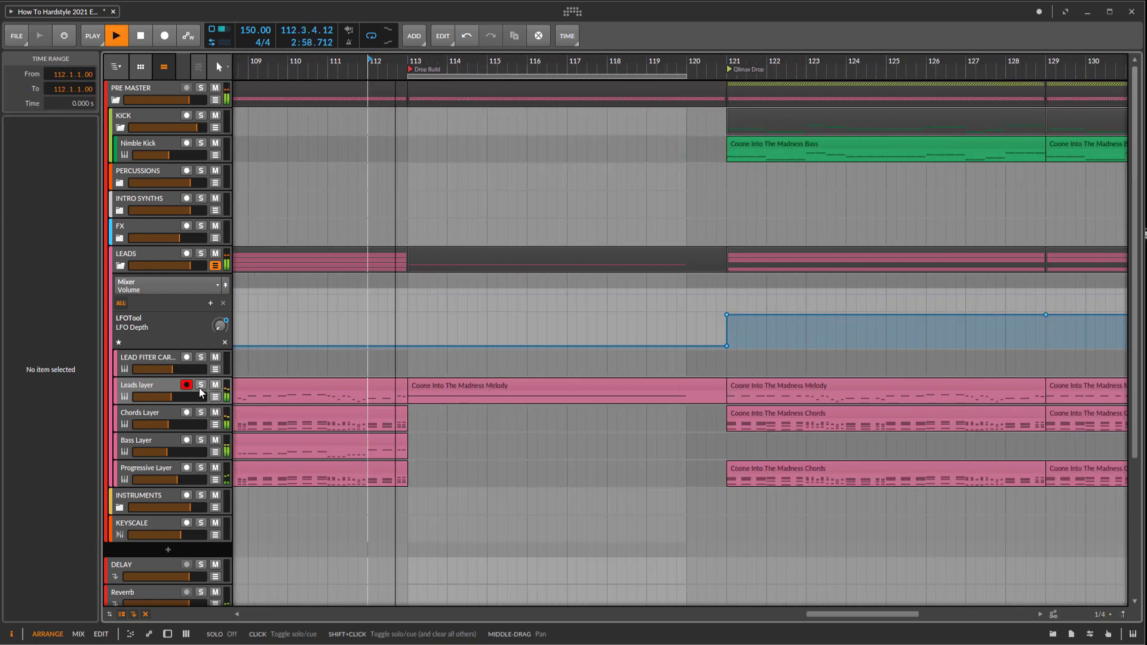
key("space")
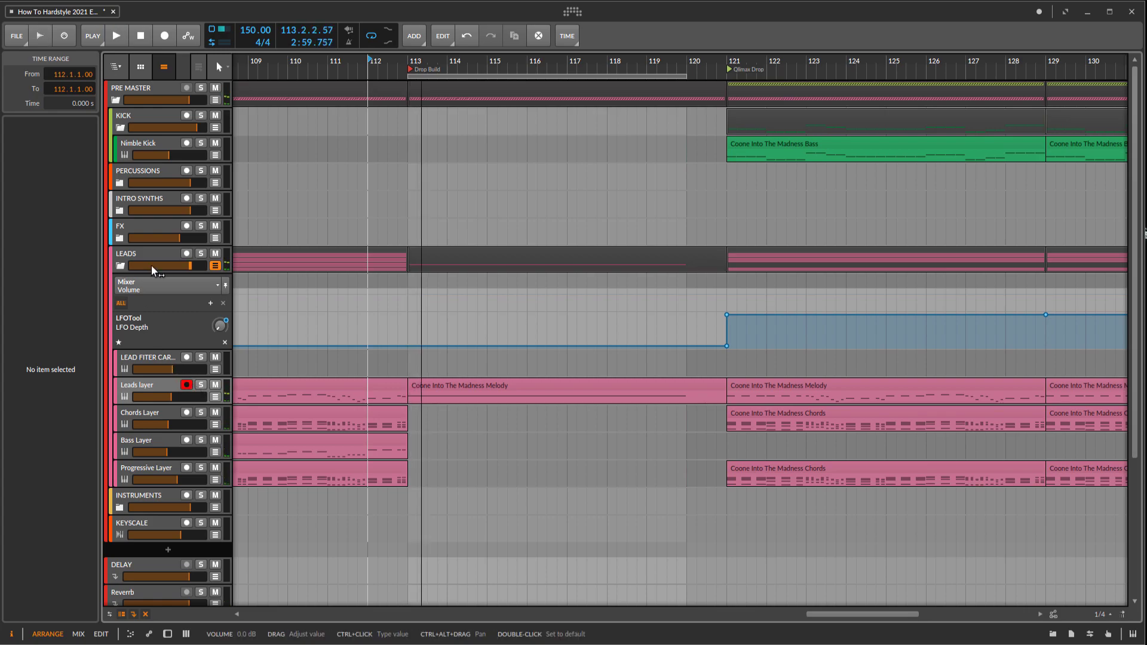
Step: Add the MBandPass plug-in after the Filter device on the Leads layer track
left_click(156, 383)
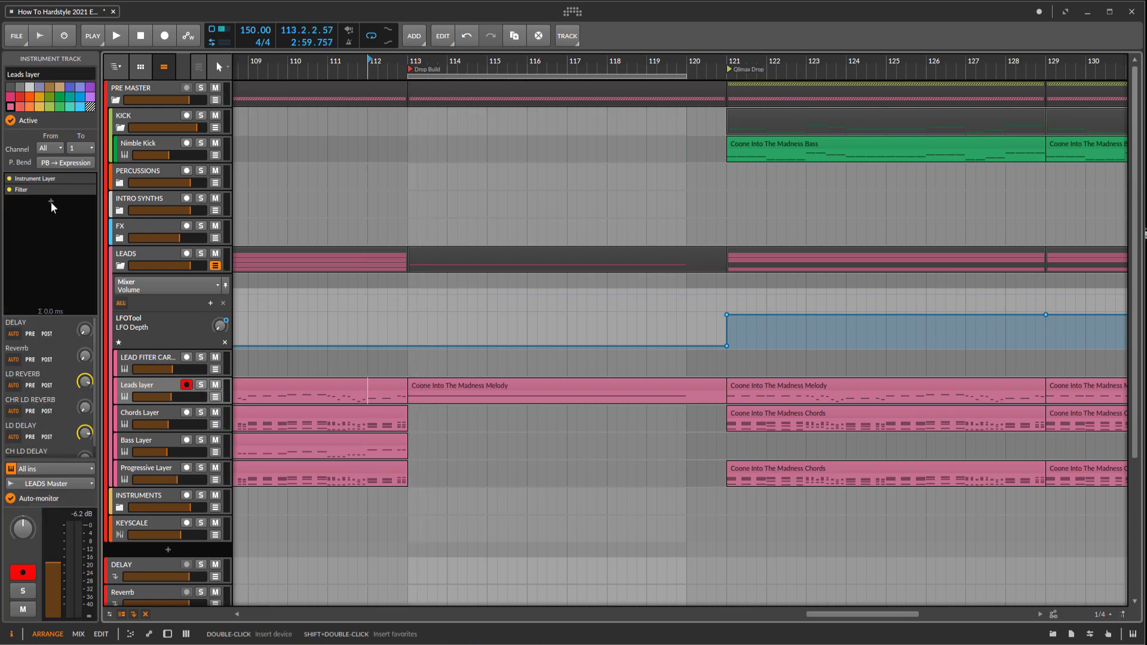
left_click(51, 203)
type("mband")
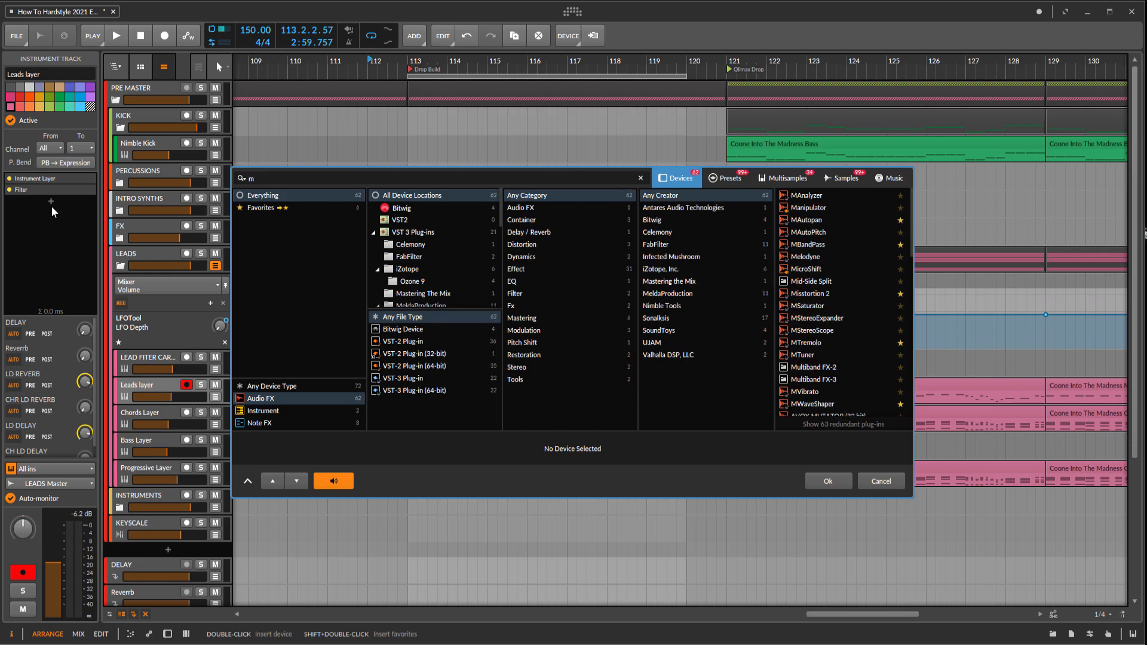
double_click(825, 194)
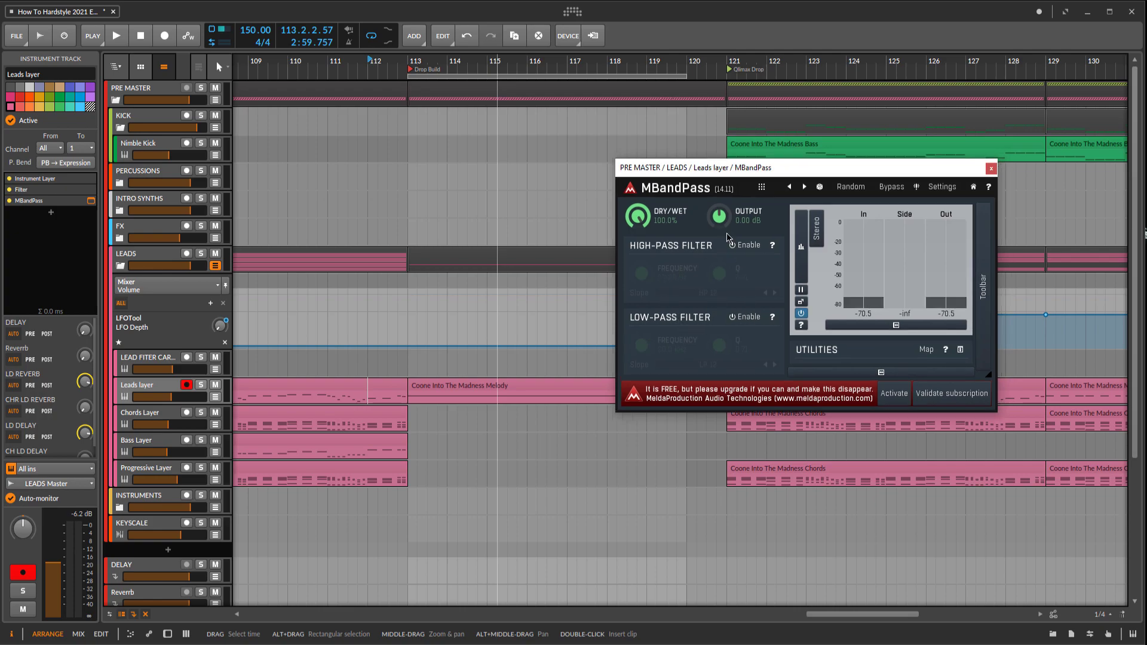
Step: Enable only MBandPass's low-pass filter and lower its frequency to about 364 Hz during playback
left_click(733, 244)
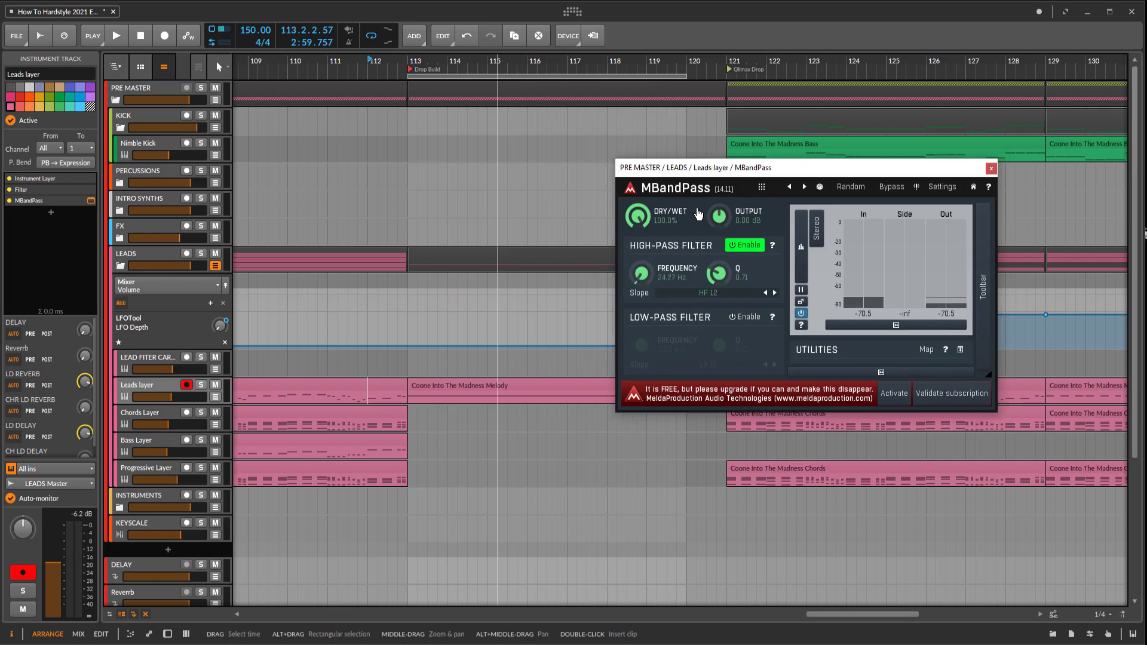
left_click(737, 250)
left_click(744, 317)
key("space")
left_click_drag(642, 346, 642, 430)
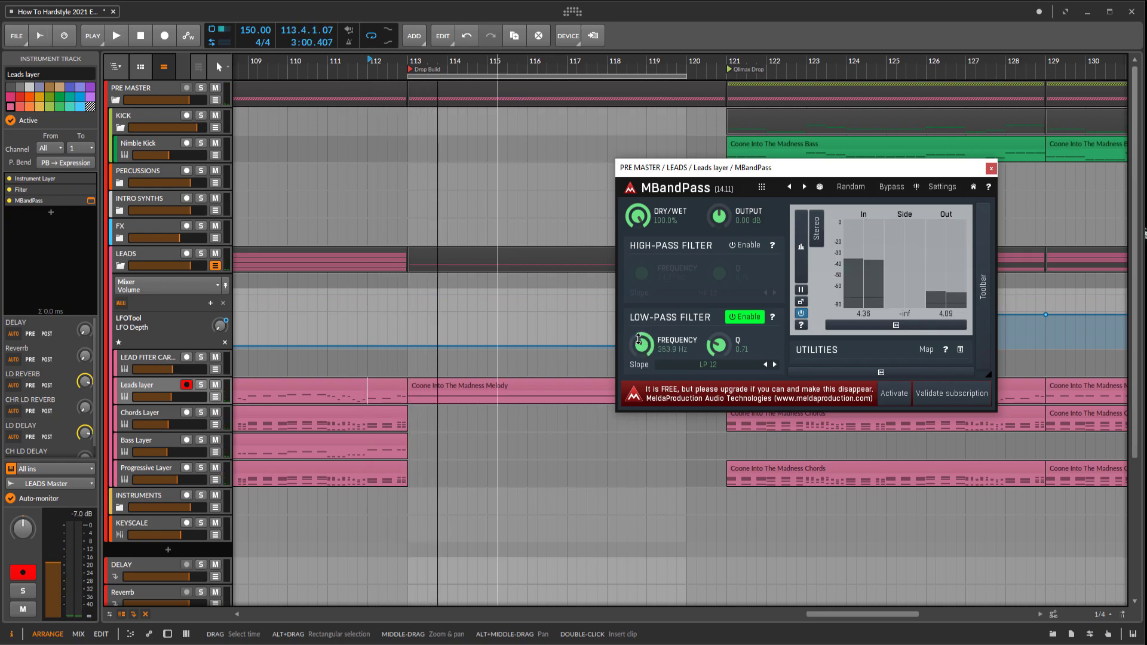
key("space")
Step: Raise the low-pass frequency to about 480 Hz while listening from bar 113, and close the MBandPass window
left_click_drag(459, 61, 457, 75)
key("space")
left_click(393, 398)
key("space")
left_click_drag(642, 345, 642, 338)
key("space")
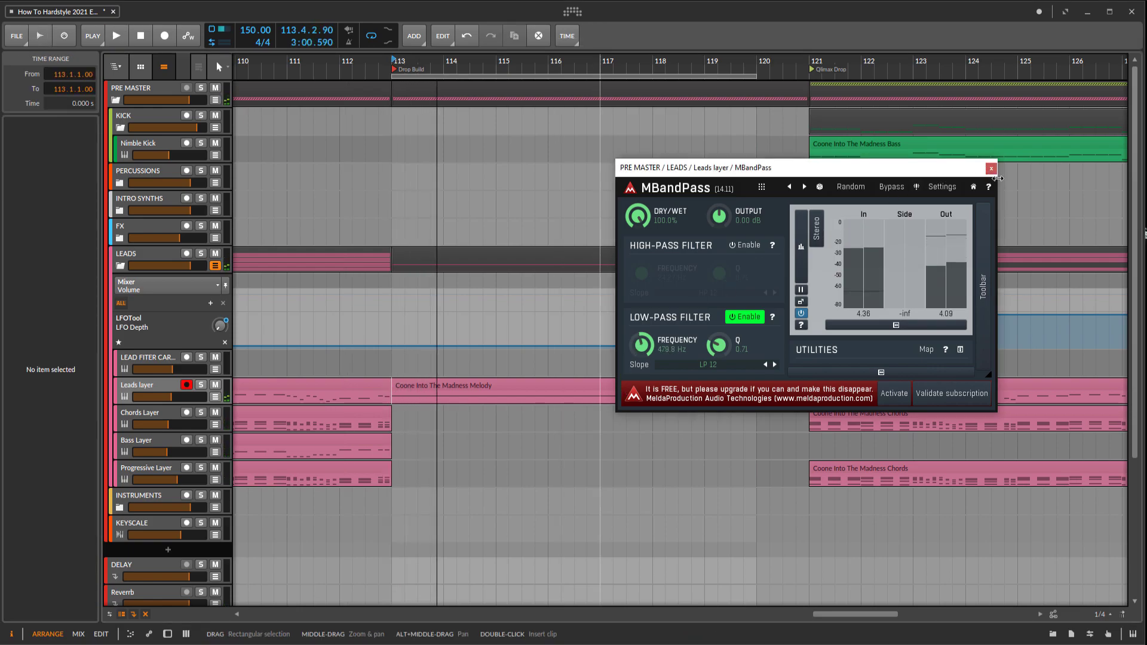
left_click(991, 168)
Step: Automate the Leads layer's MBandPass low-pass frequency with 46% at bar 113, 85% at bar 120 and 0% at bar 121
left_click(217, 397)
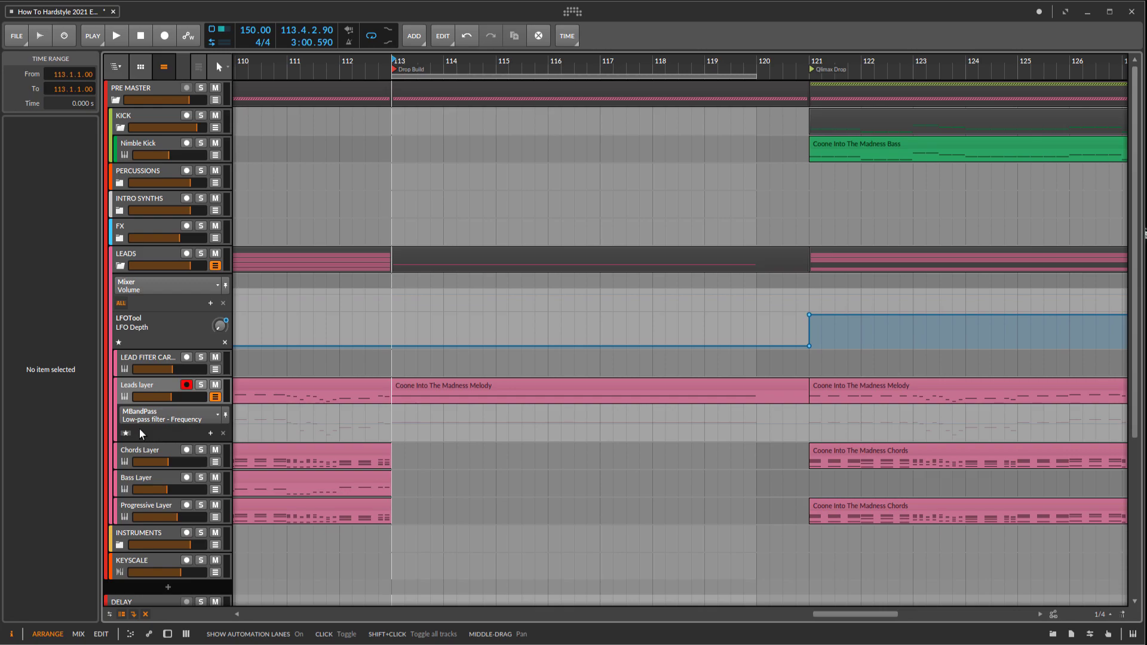
double_click(393, 426)
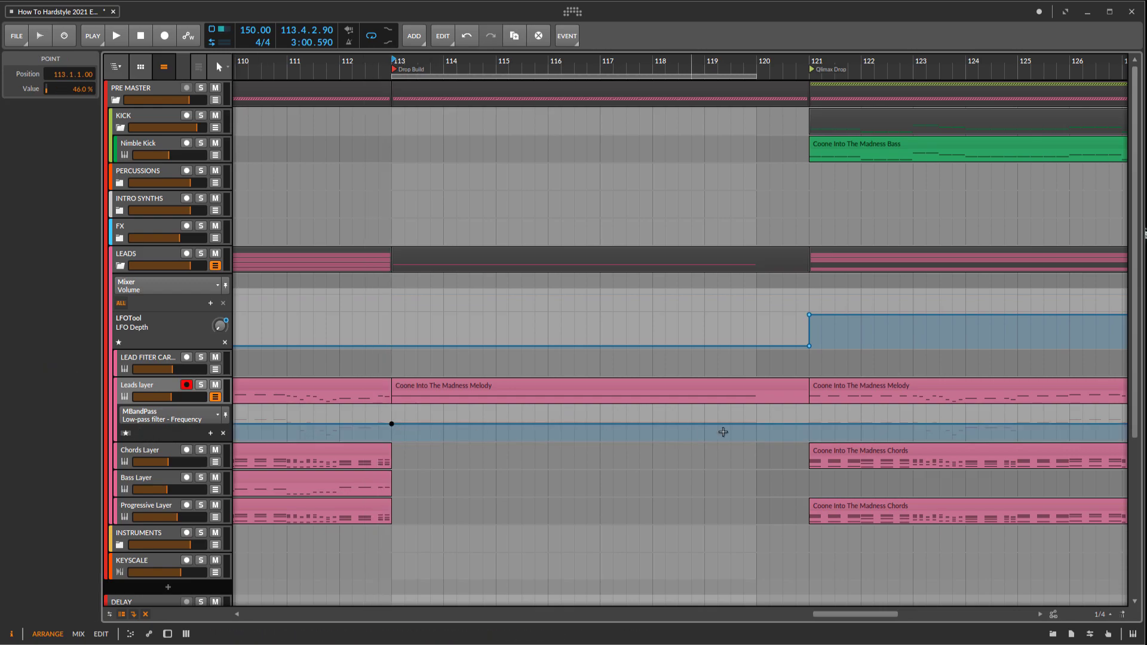
left_click_drag(757, 424, 810, 439)
key("space")
left_click_drag(600, 430, 548, 390)
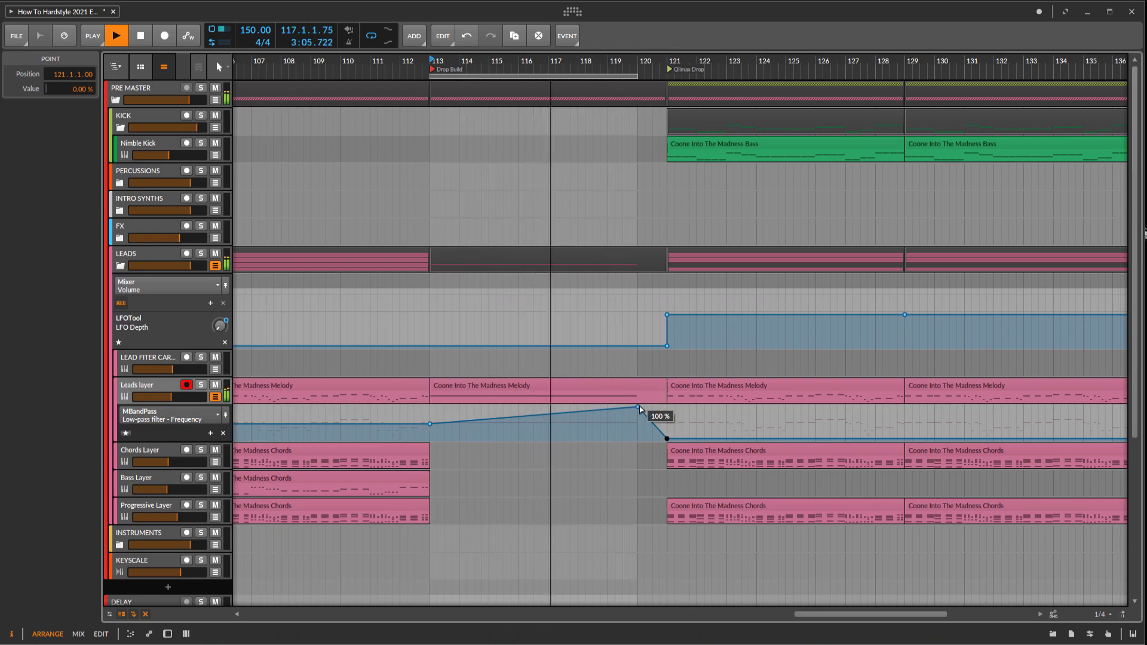
left_click_drag(640, 406, 637, 411)
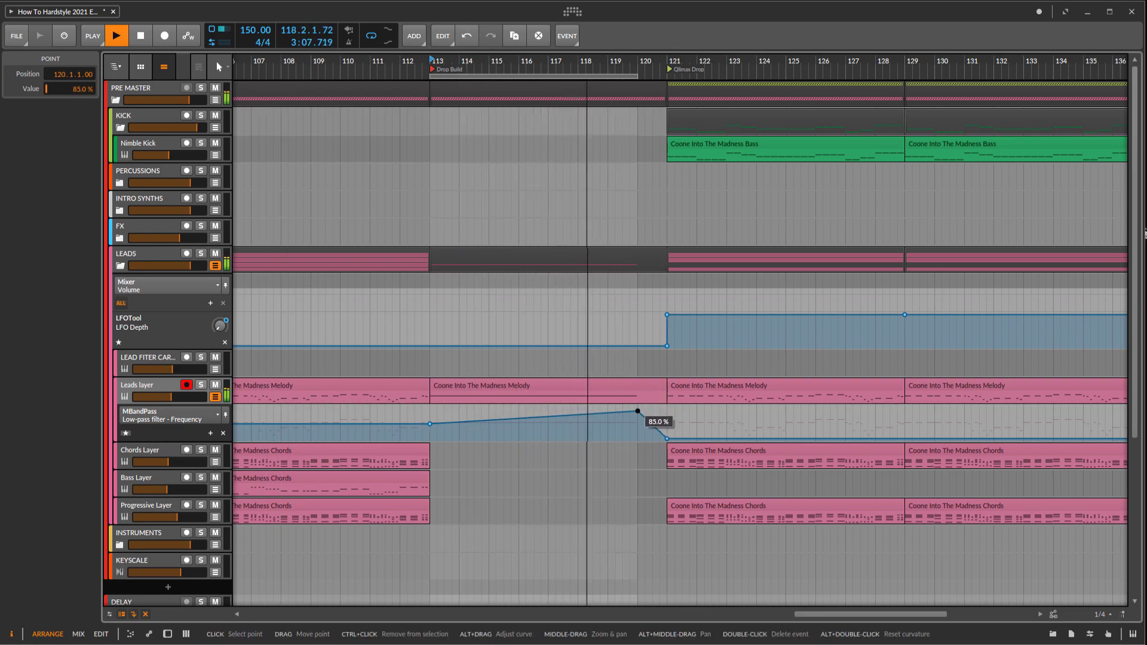
Step: Turn off arranger looping, stop playback at the start position of bar 113, and select the Leads layer track
left_click(371, 36)
key("space")
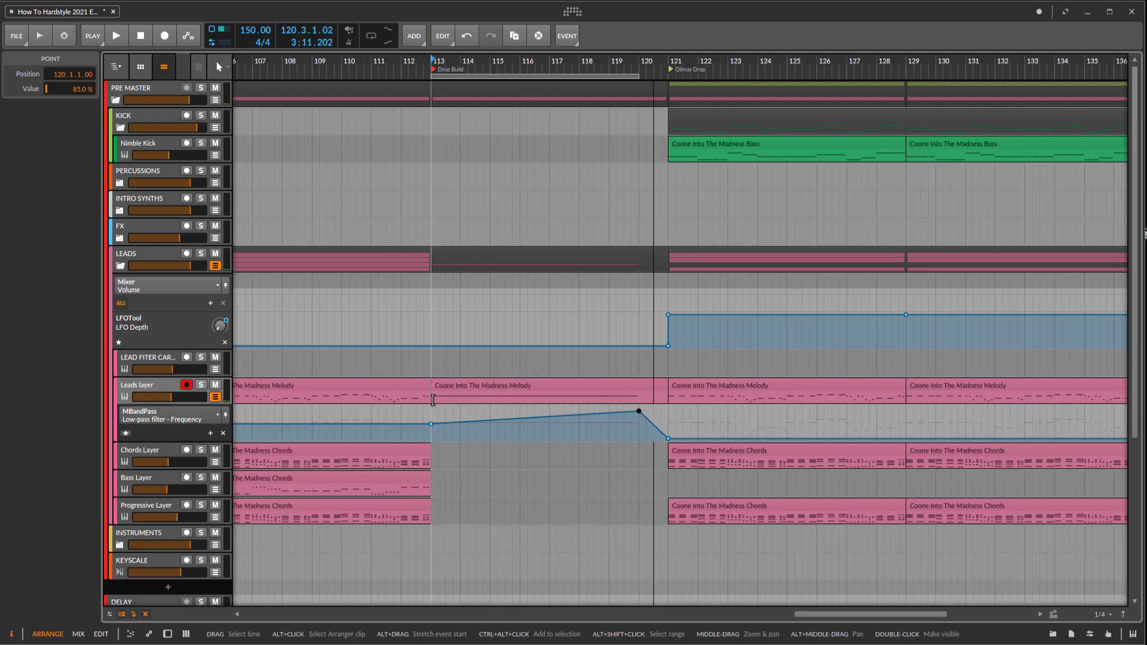
left_click(432, 400)
left_click(149, 386)
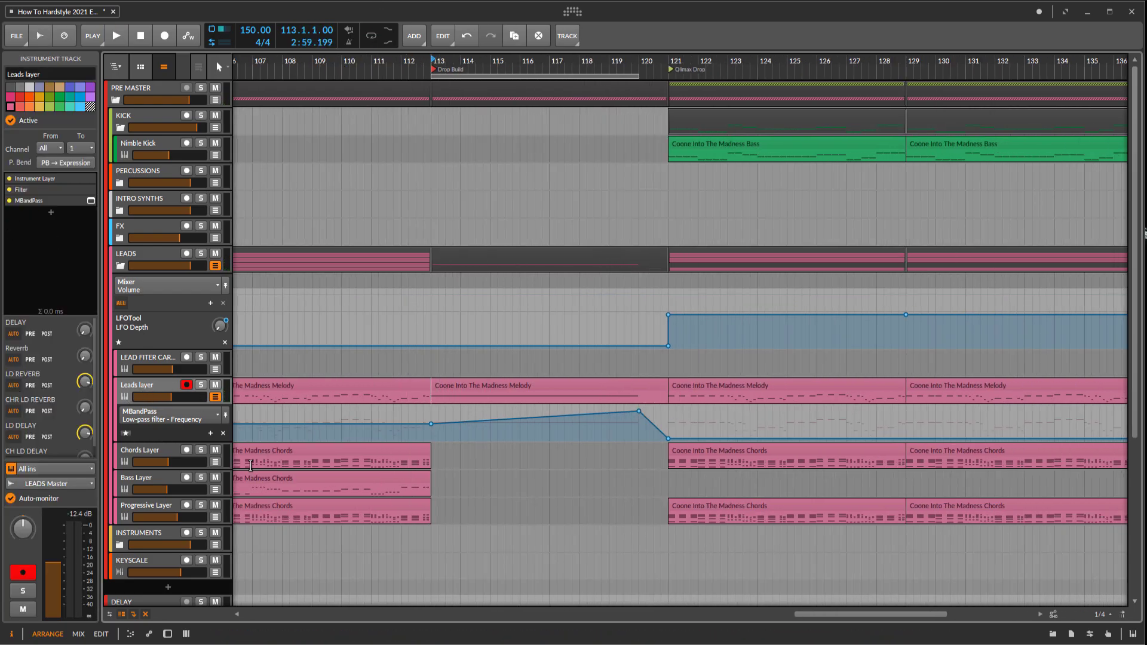
Step: Show the Leads layer's instrument device chain and open the LD Trumpet Spire window, placed clear of the chain's PitchBend macro
left_click(39, 178)
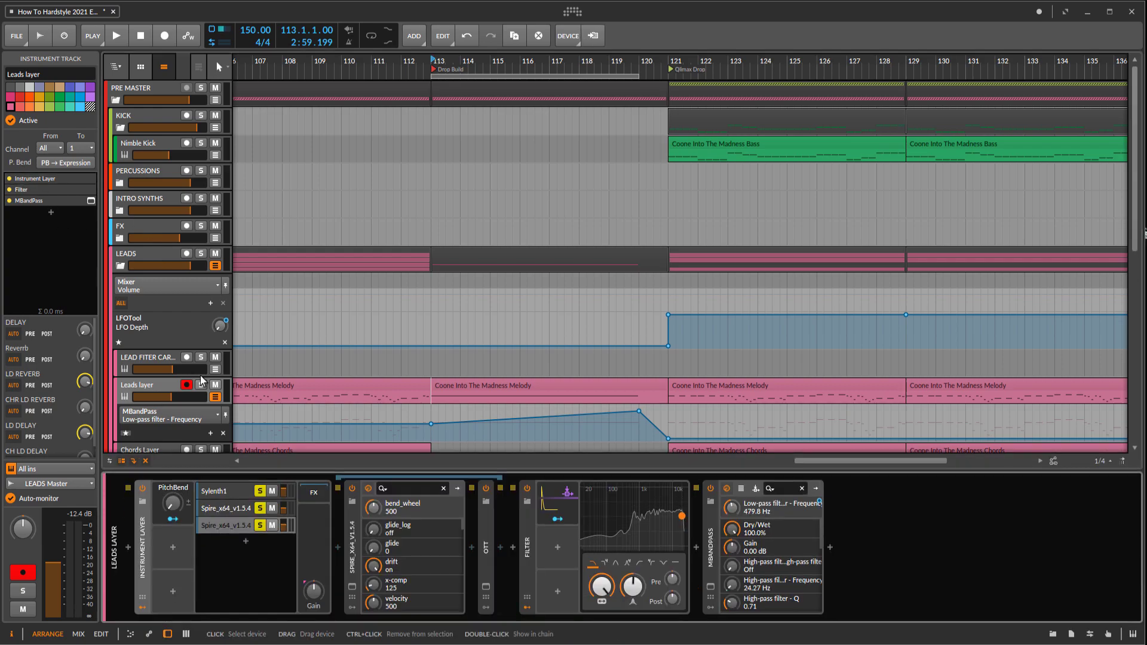
left_click(353, 590)
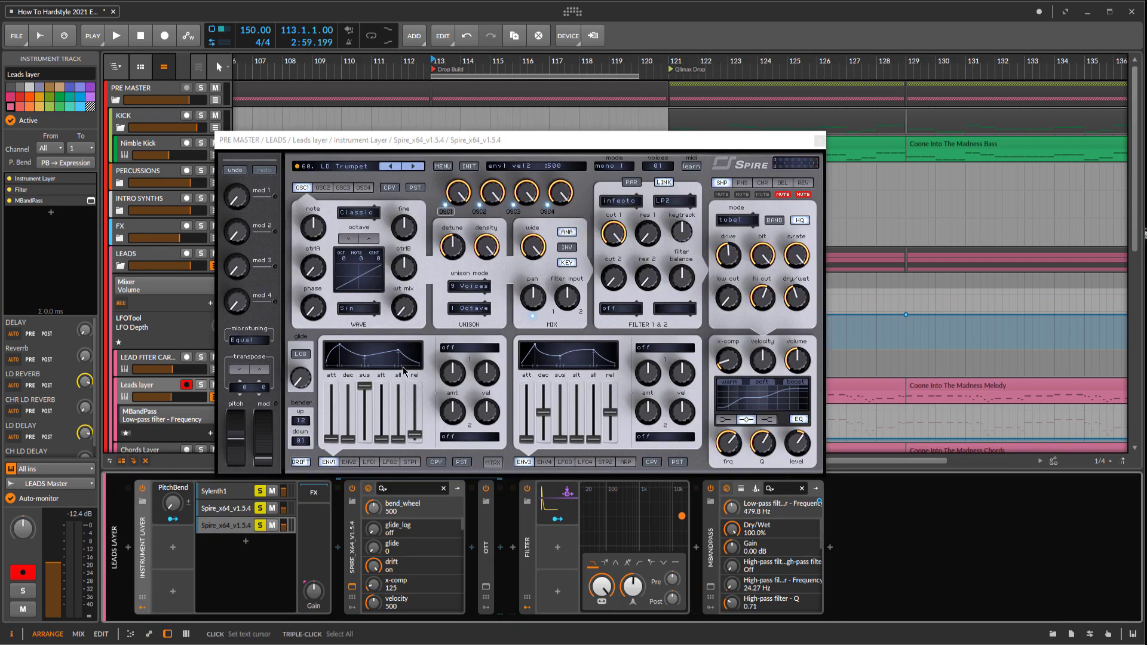
left_click_drag(378, 145, 669, 153)
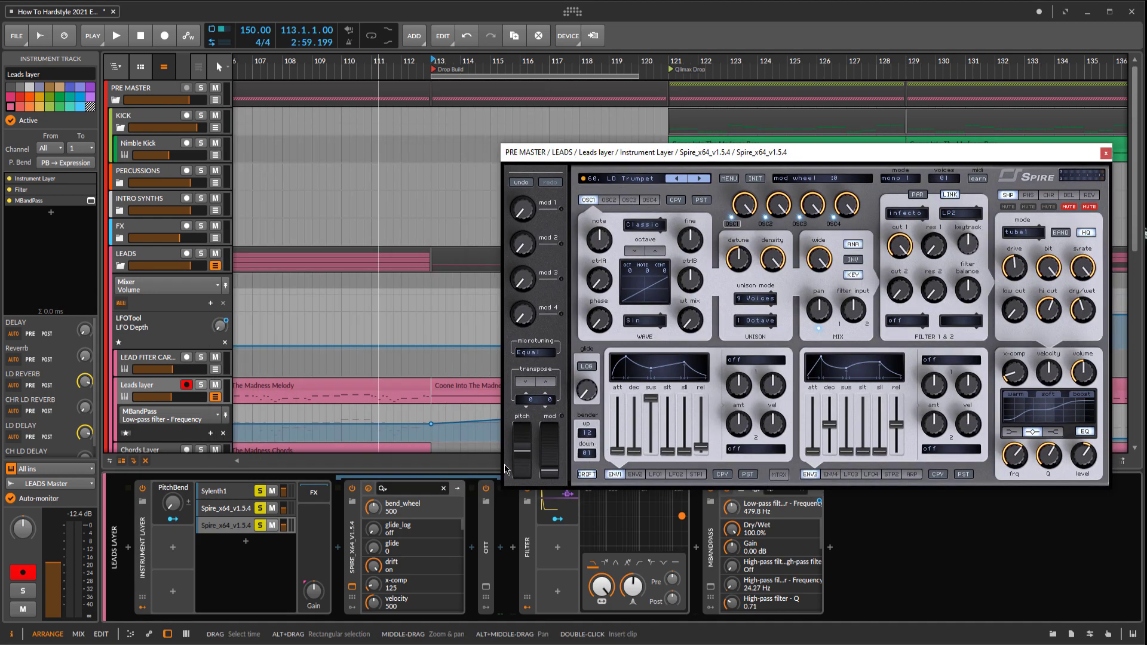
Step: Try the Instrument Layer's PitchBend macro, unsolo the three synth layers and return PitchBend to 0%
left_click_drag(173, 503, 172, 491)
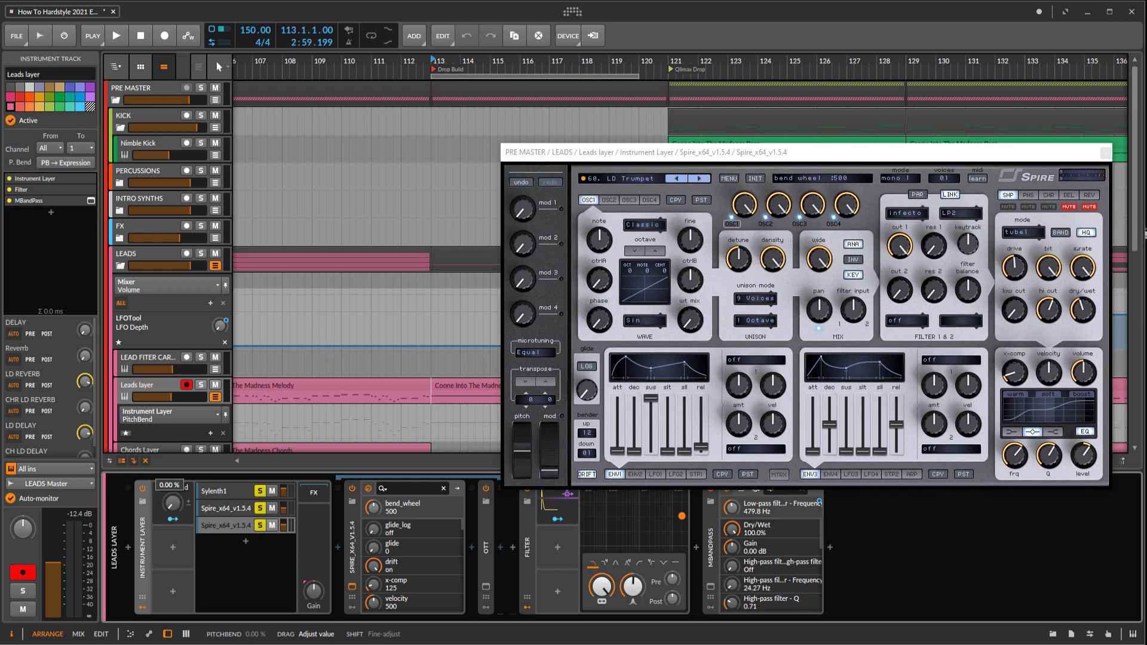
left_click_drag(173, 504, 173, 501)
left_click(232, 509)
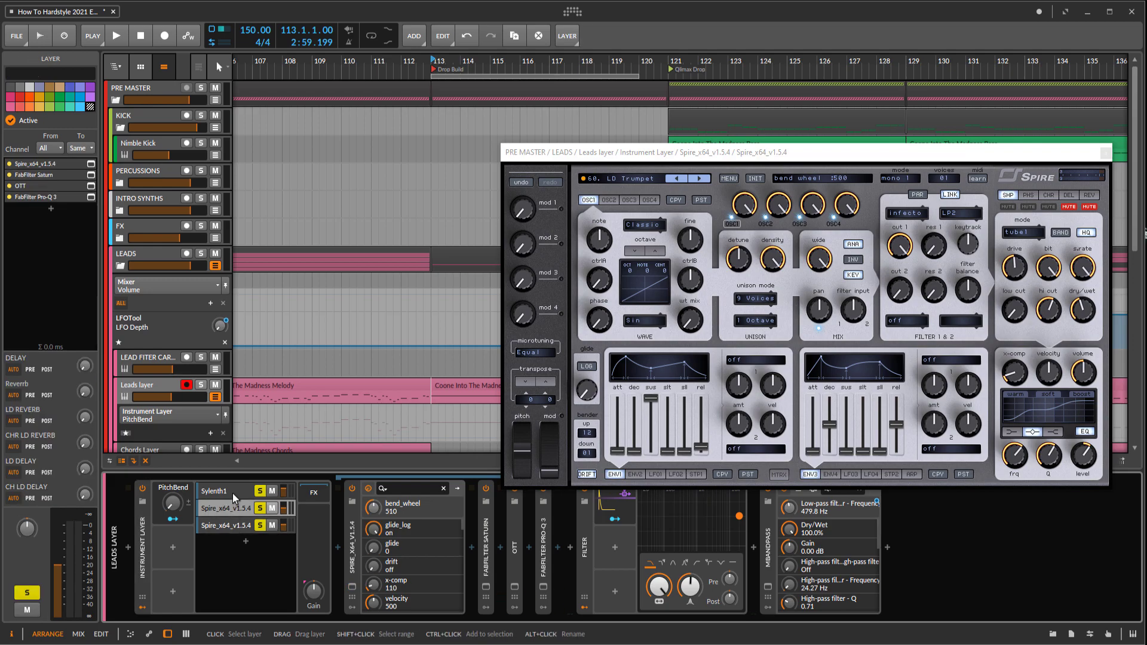
left_click(233, 521)
left_click(235, 513)
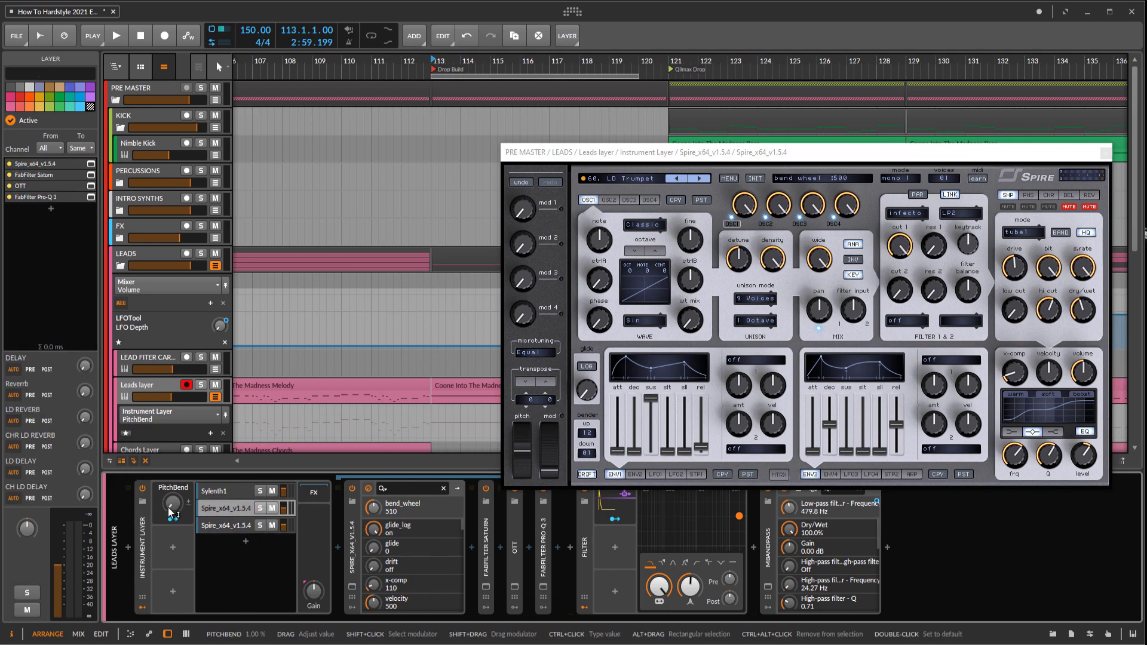
left_click_drag(172, 503, 172, 478)
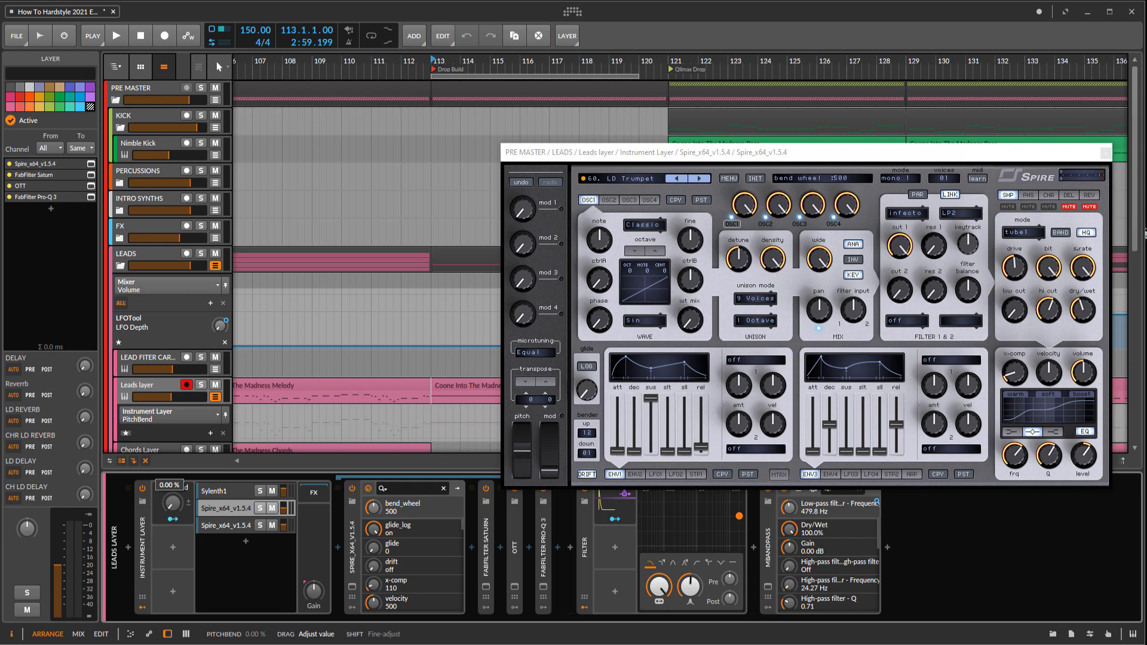
Step: Close the Spire window and automate the Leads layer's PitchBend from 0% at bar 113 to 50% at bar 120
scroll(406, 288, "down", 4)
left_click_drag(425, 284, 345, 278)
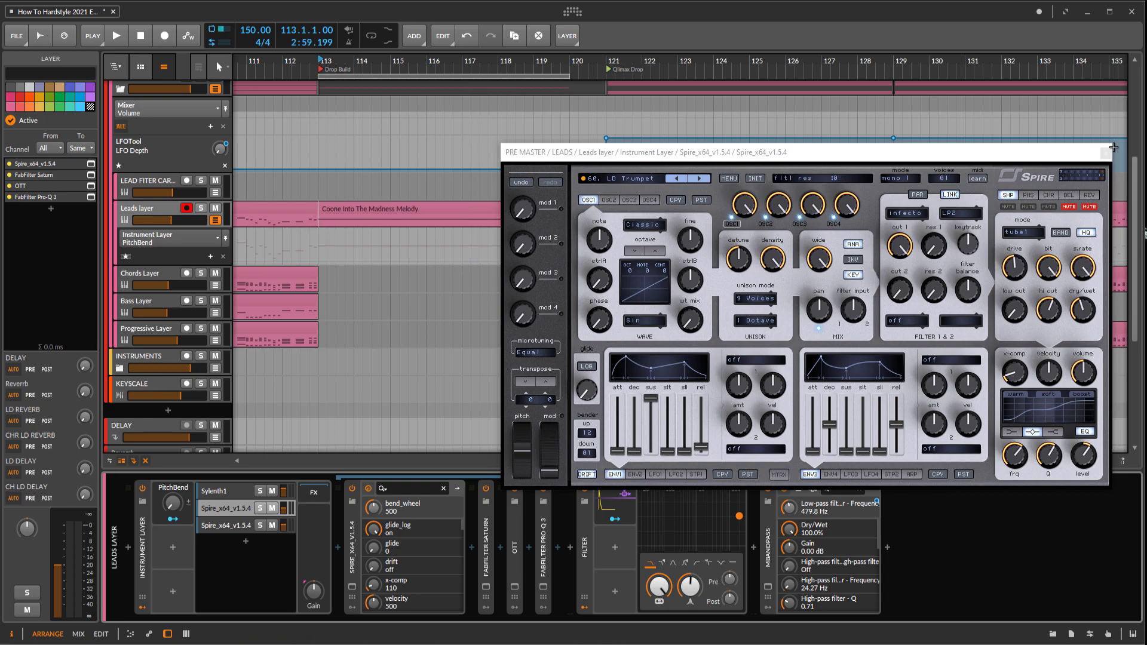
left_click(1106, 154)
left_click(318, 261)
mouse_move(571, 262)
left_mouse_down()
mouse_move(561, 251)
mouse_move(570, 246)
left_mouse_up()
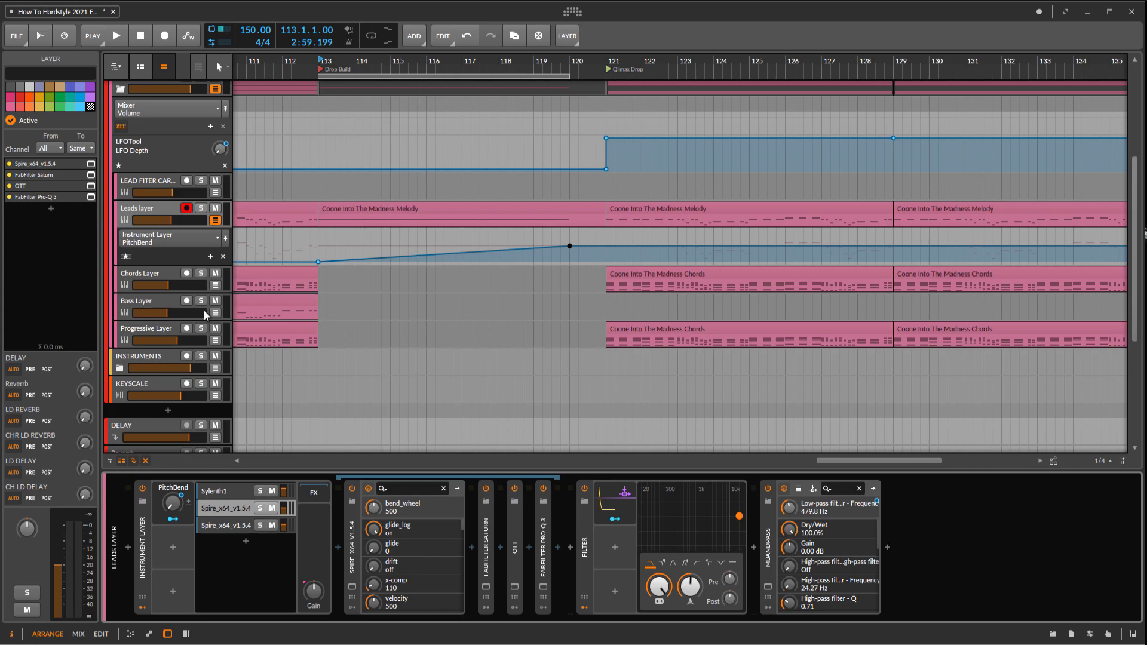
mouse_move(569, 245)
left_mouse_down()
mouse_move(560, 230)
mouse_move(570, 243)
left_mouse_up()
double_click(82, 88)
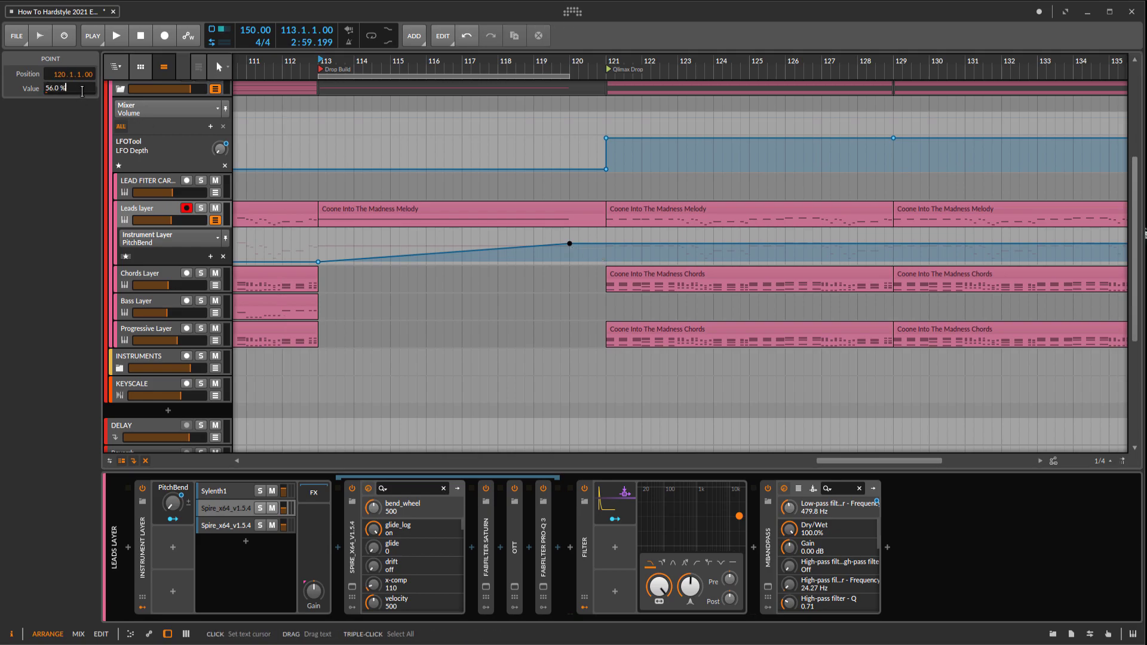
key("Return")
Step: During playback, bend the PitchBend ramp into a slow-starting curve and add a 0% point at bar 121
key("space")
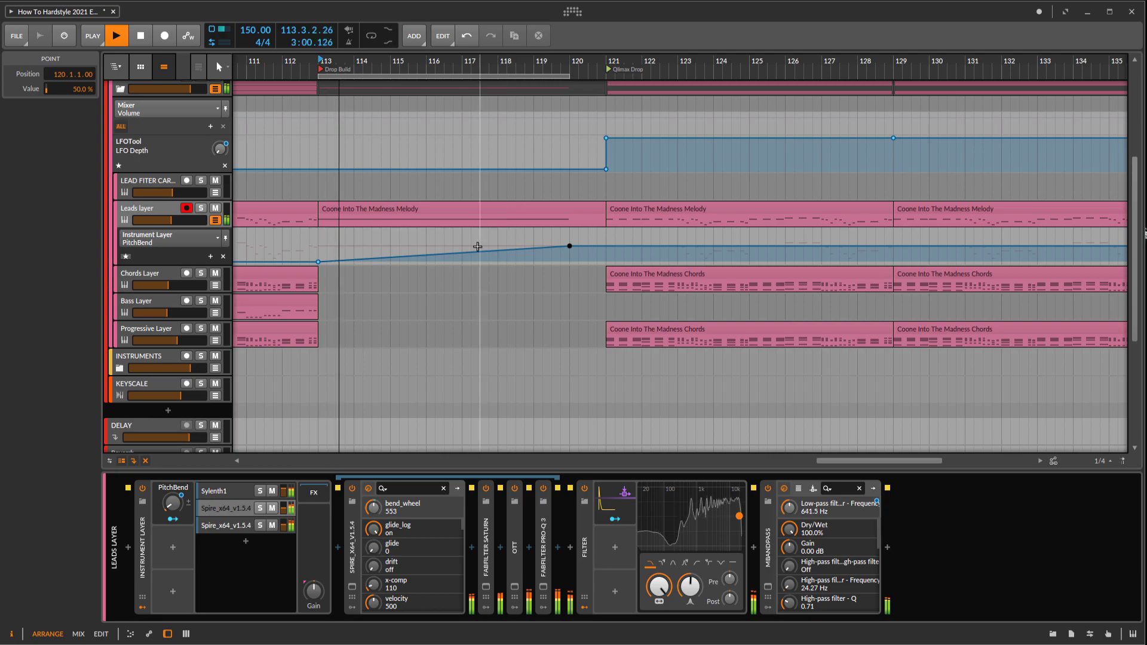
left_click_drag(508, 250, 508, 255)
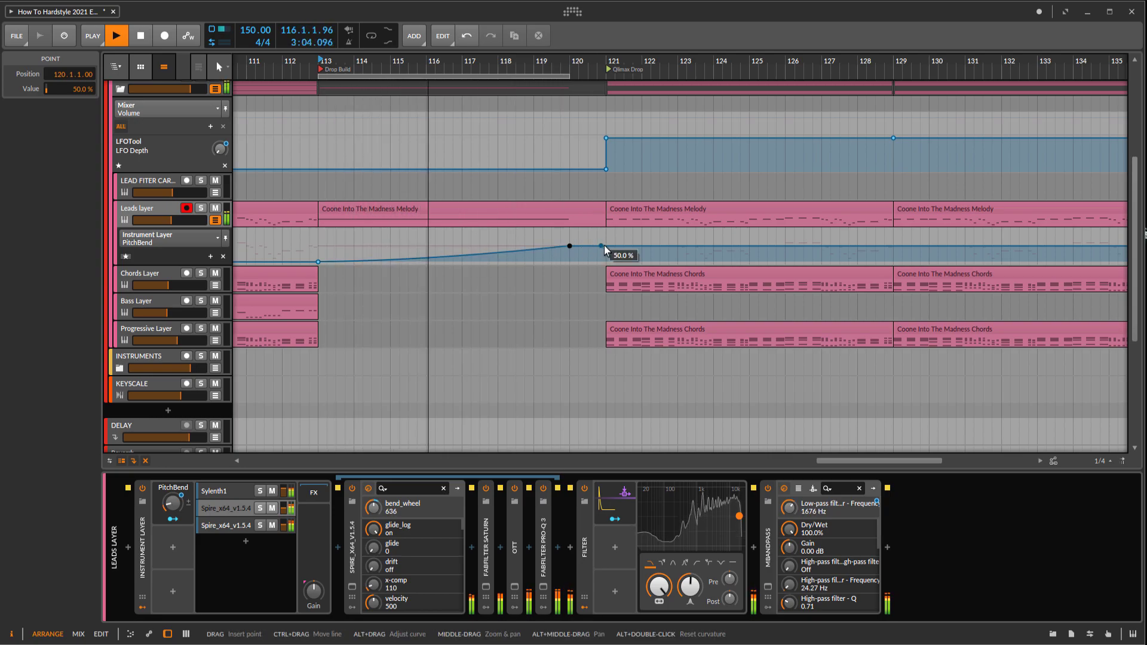
left_click_drag(605, 246, 607, 263)
left_click_drag(543, 294, 522, 281)
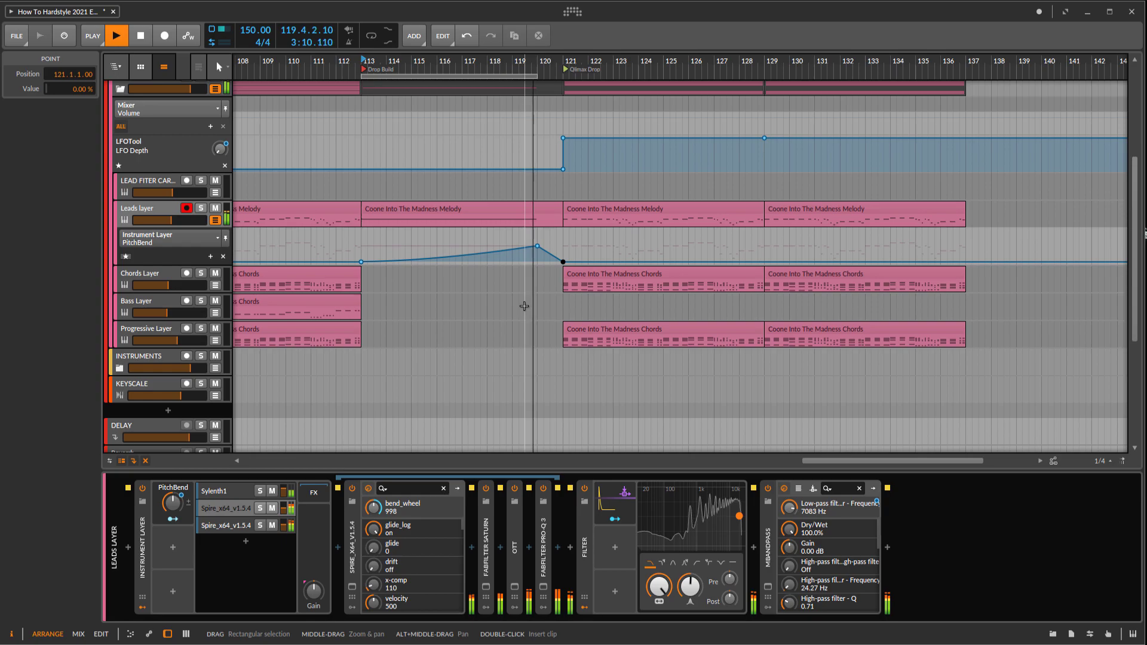
key("space")
Step: Return the start position to bar 113 and insert the MTremolo effect after MBandPass on the Leads layer track
left_click_drag(342, 245, 348, 262)
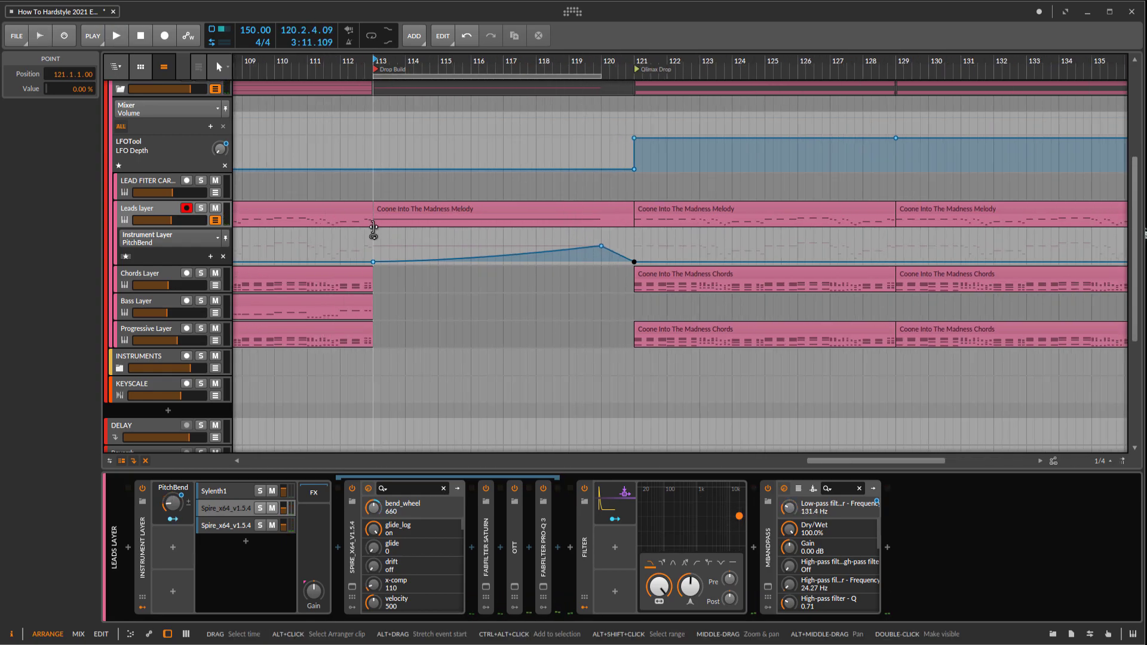
left_click(373, 228)
left_click(137, 215)
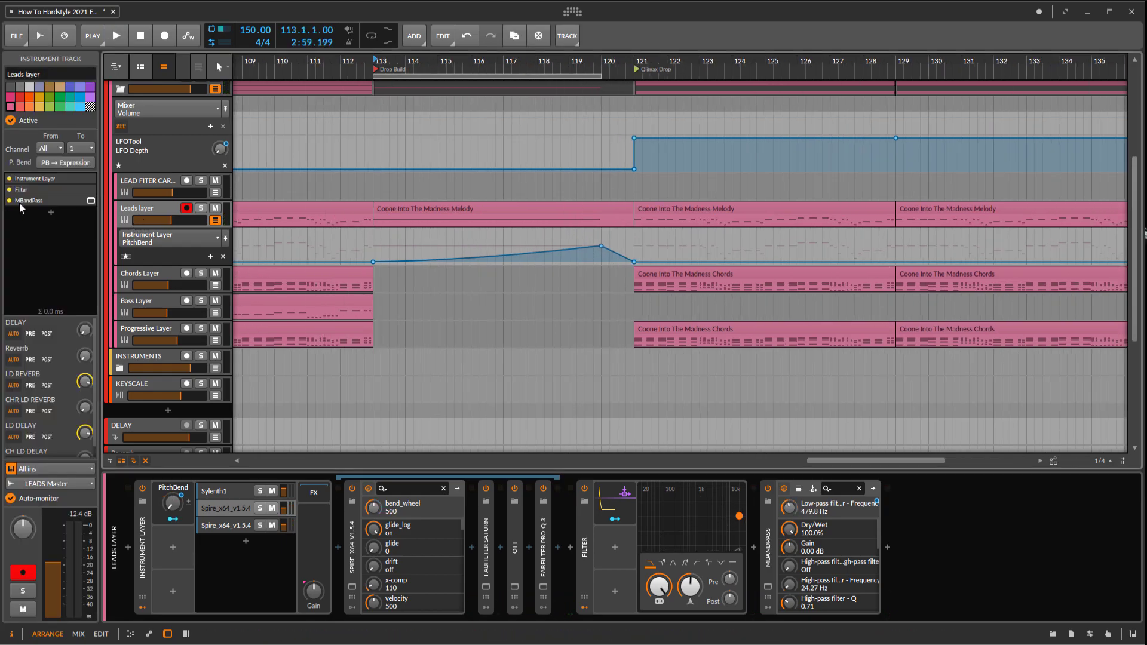
left_click(52, 216)
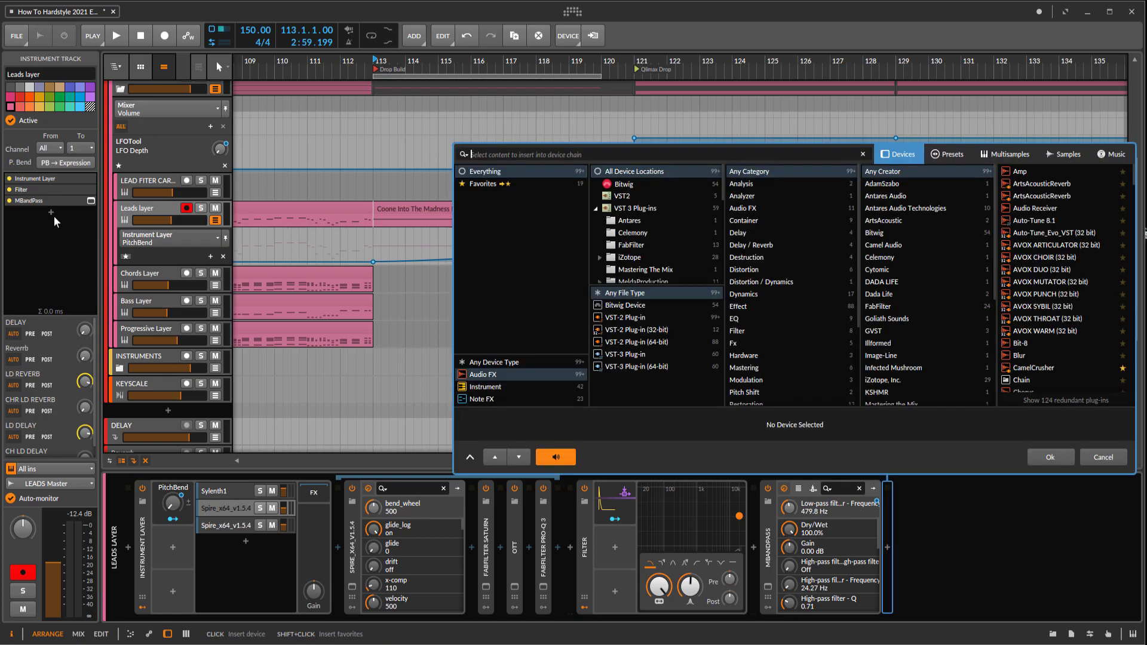
type("ma")
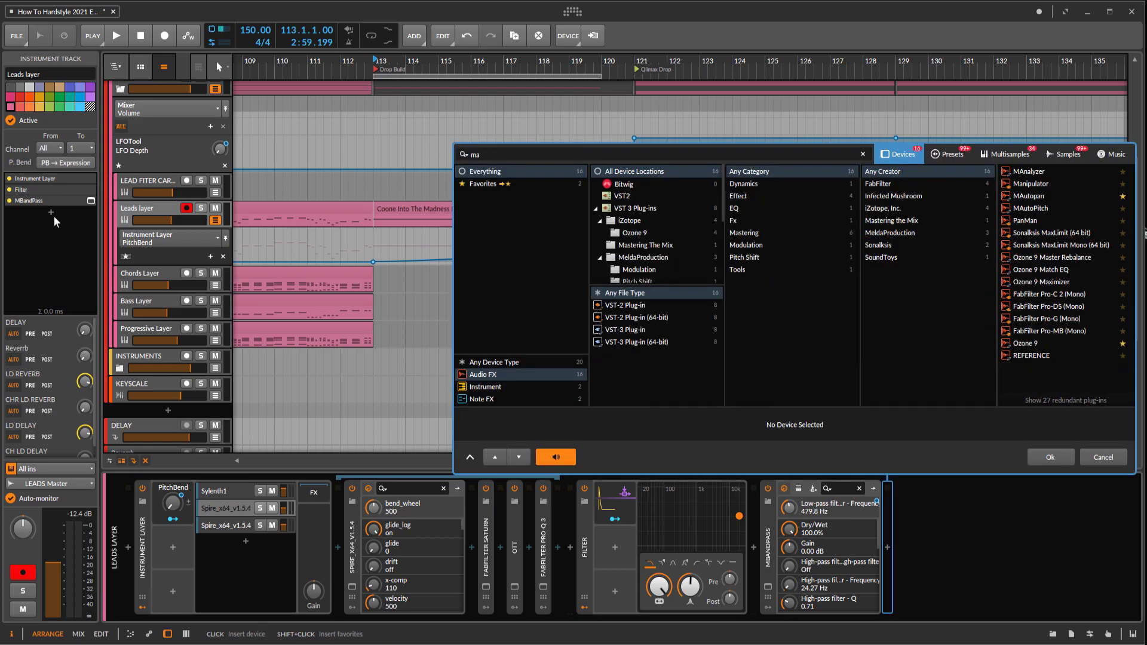
key("BackSpace")
type("te")
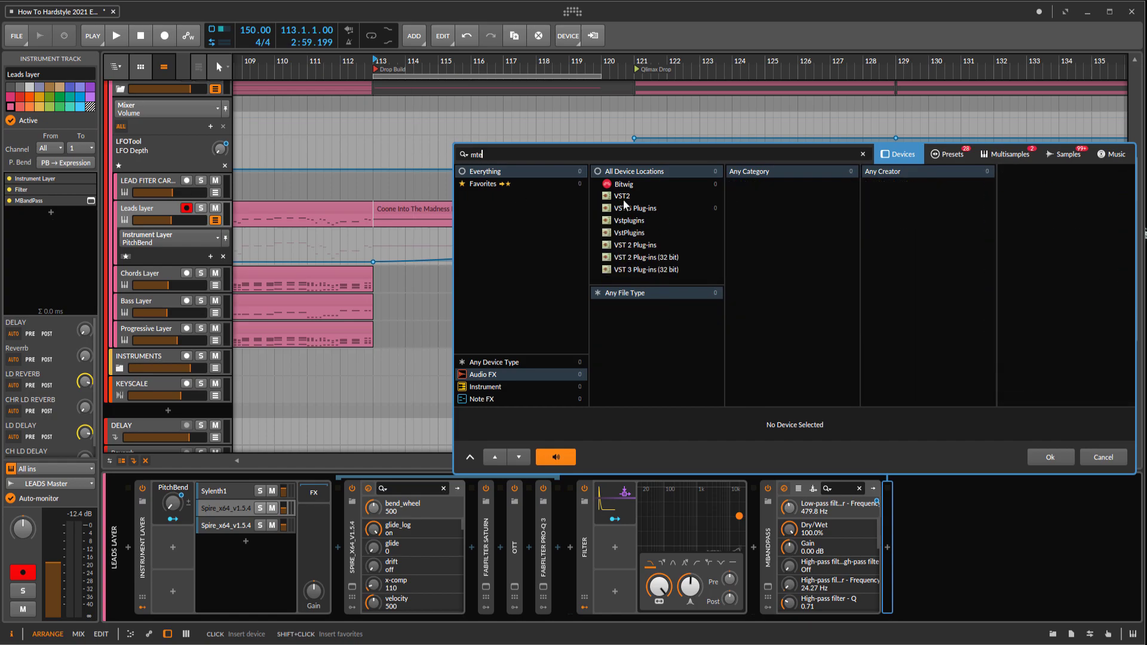
key("BackSpace")
double_click(1028, 172)
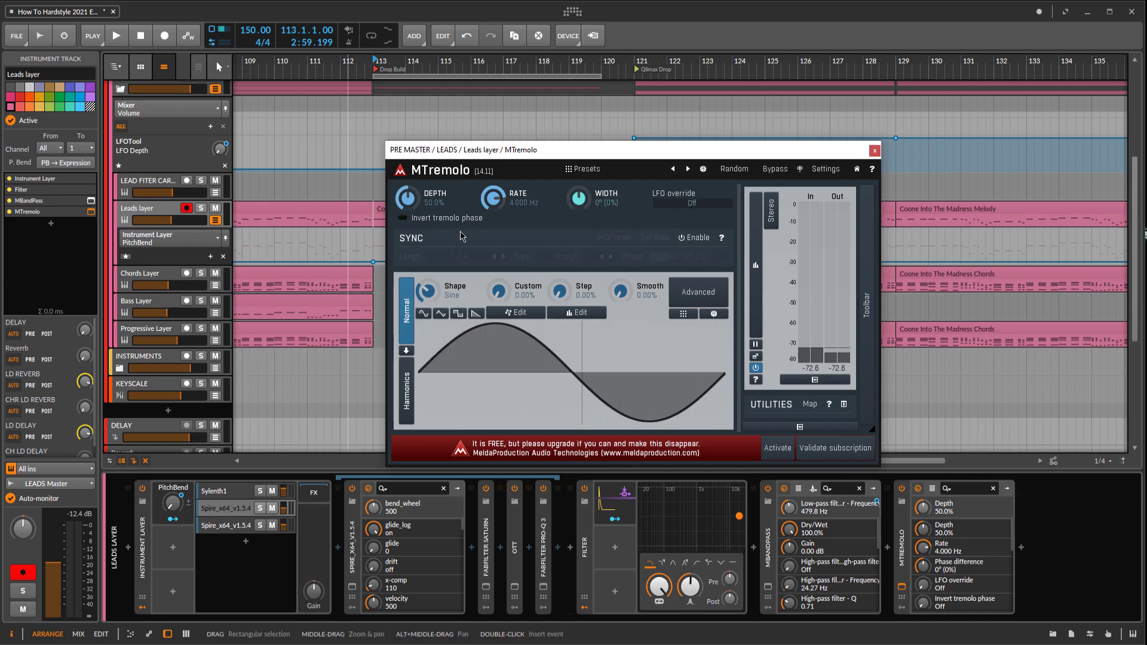
Step: Set MTremolo's depth to 0% and automate its rate with 78.8% at bar 113, 100% at bar 120 and 78.8% at bar 121
left_click_drag(491, 150, 669, 144)
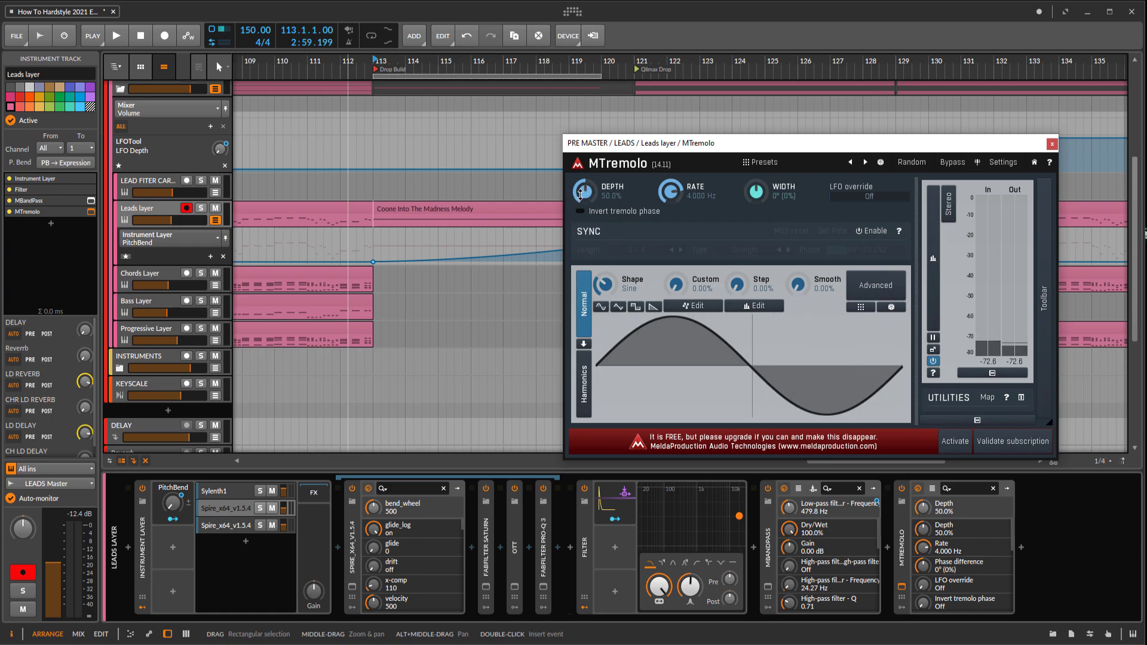
left_click_drag(362, 236, 342, 222)
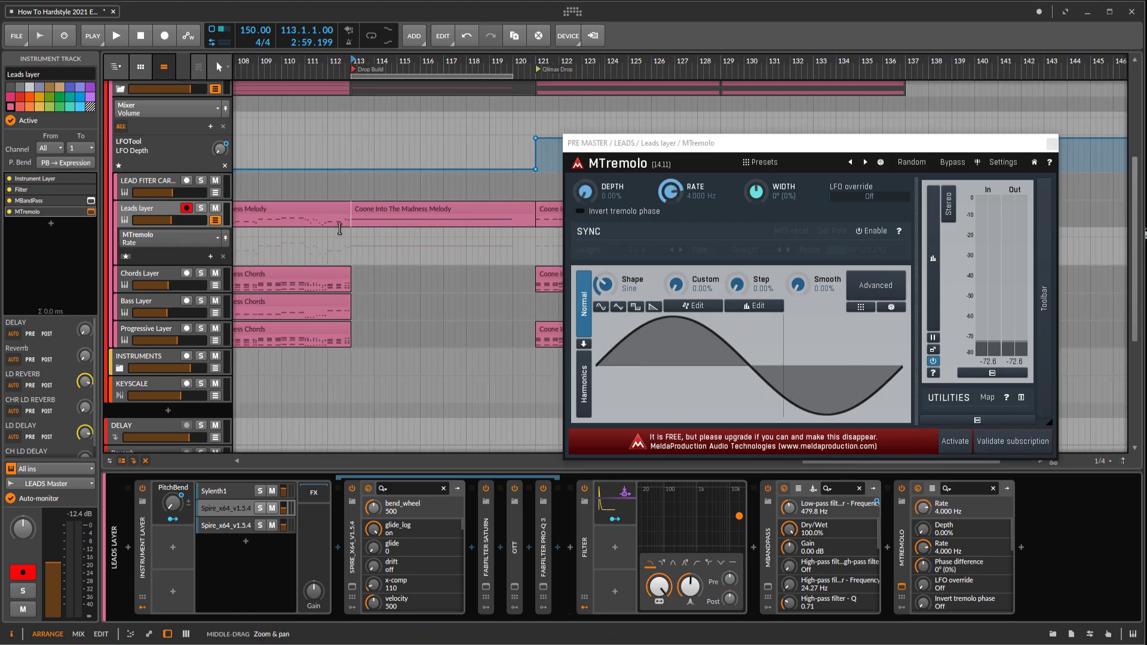
left_click(352, 239)
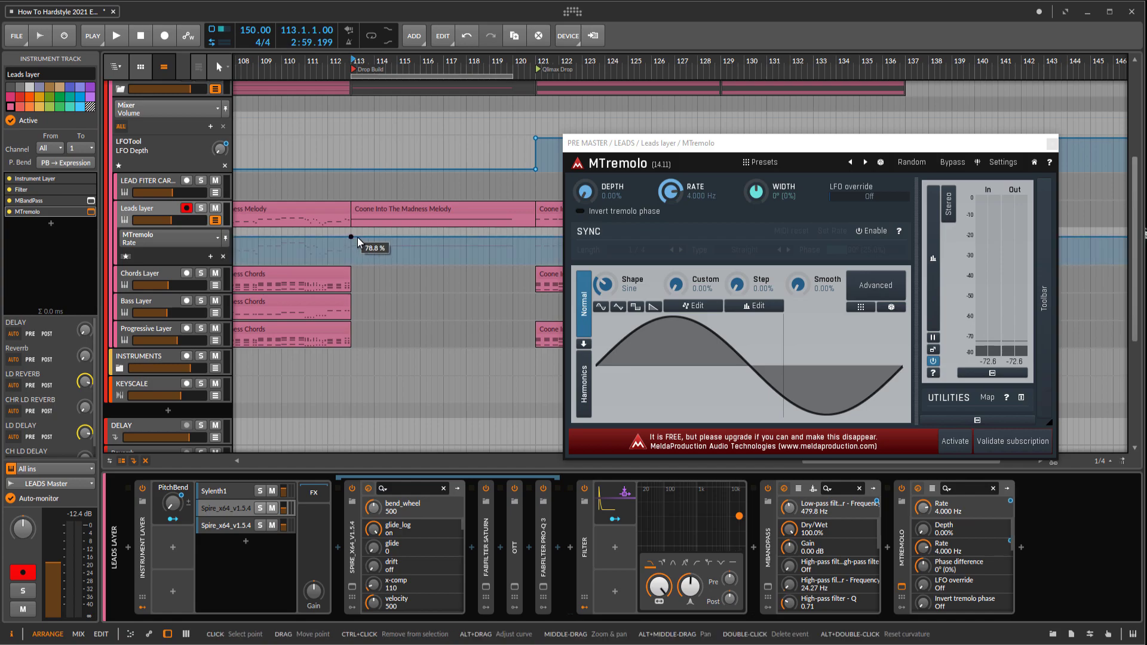
left_click(533, 238)
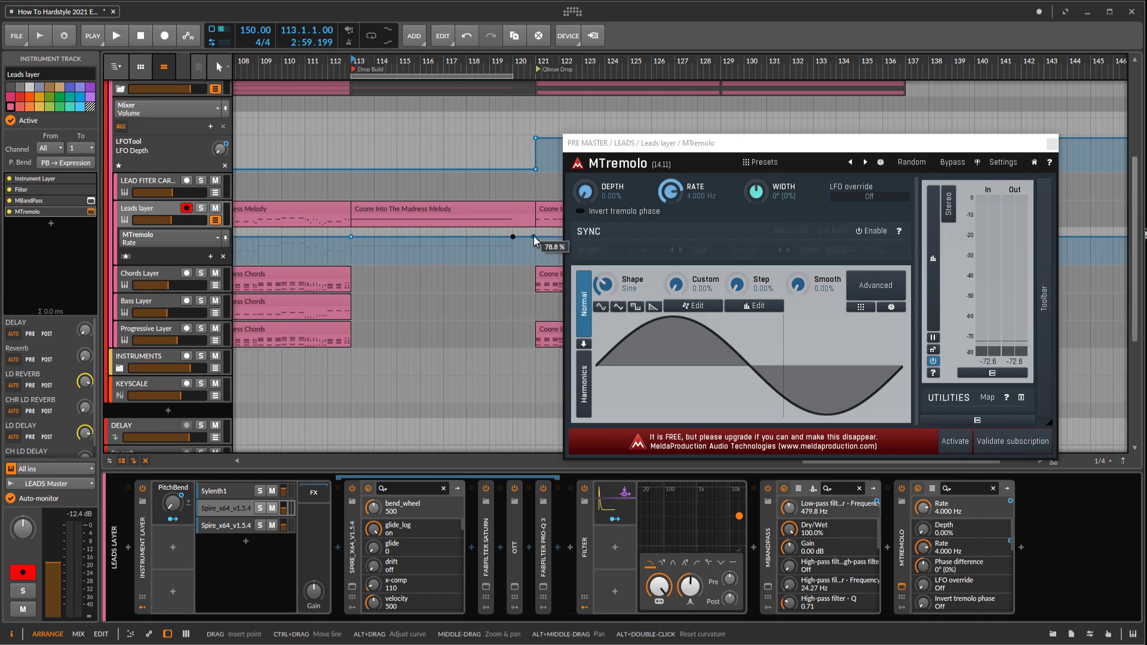
left_click_drag(513, 237, 513, 230)
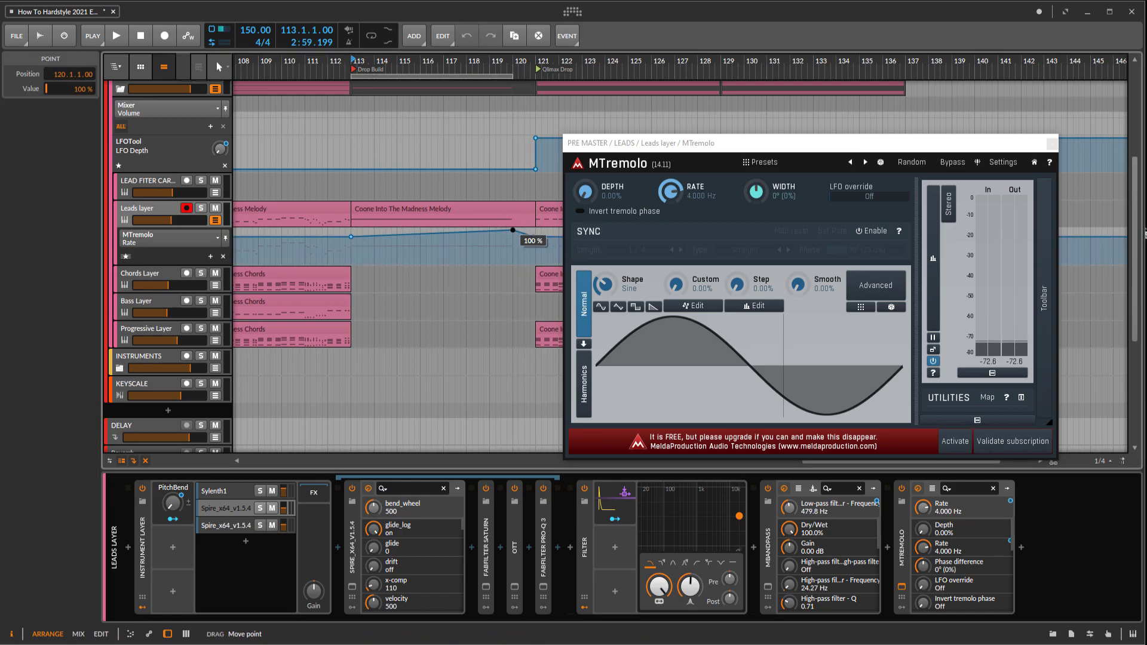
Step: Automate MTremolo's depth to jump from 0% to 100% at bar 113, hold until bar 120 and fall to 0% at bar 121
left_click_drag(579, 197, 579, 179)
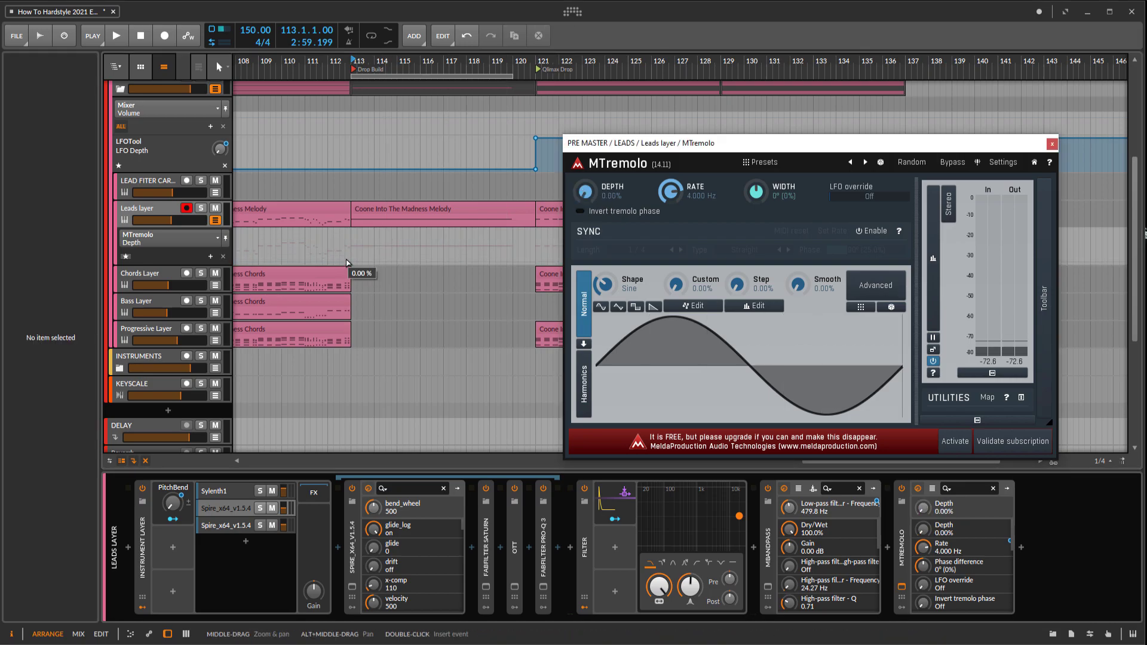
left_click_drag(351, 268, 351, 230)
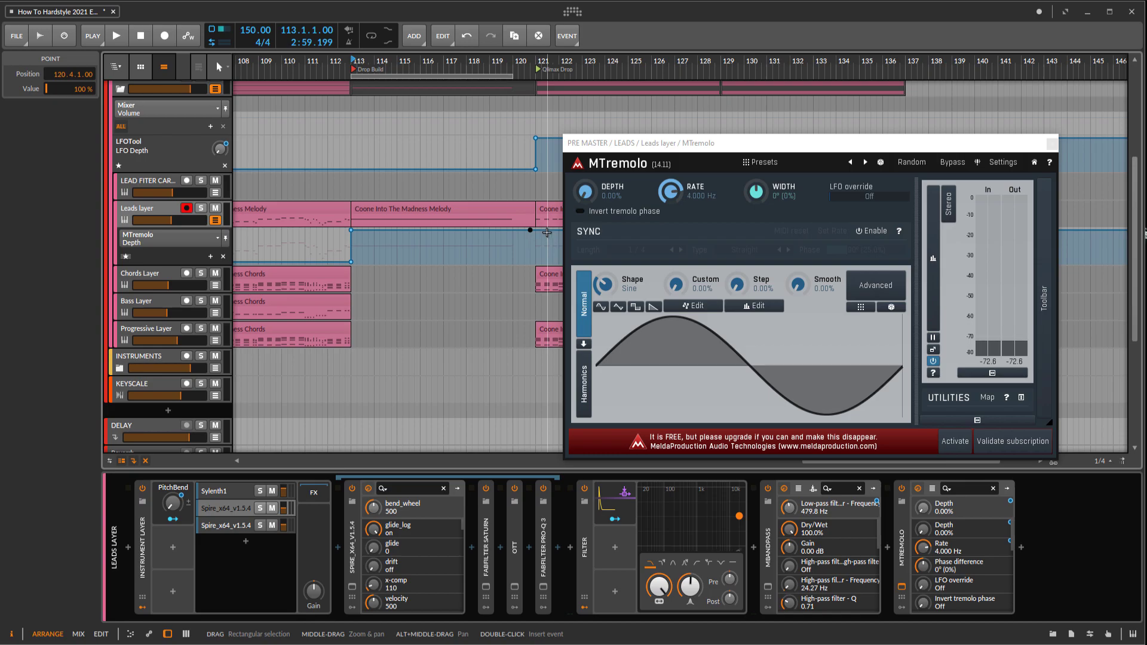
left_click_drag(548, 232, 513, 230)
Step: Show all automated lanes of the Leads layer, lower the tremolo rate point at bar 113, and set the play start just before it
key("space")
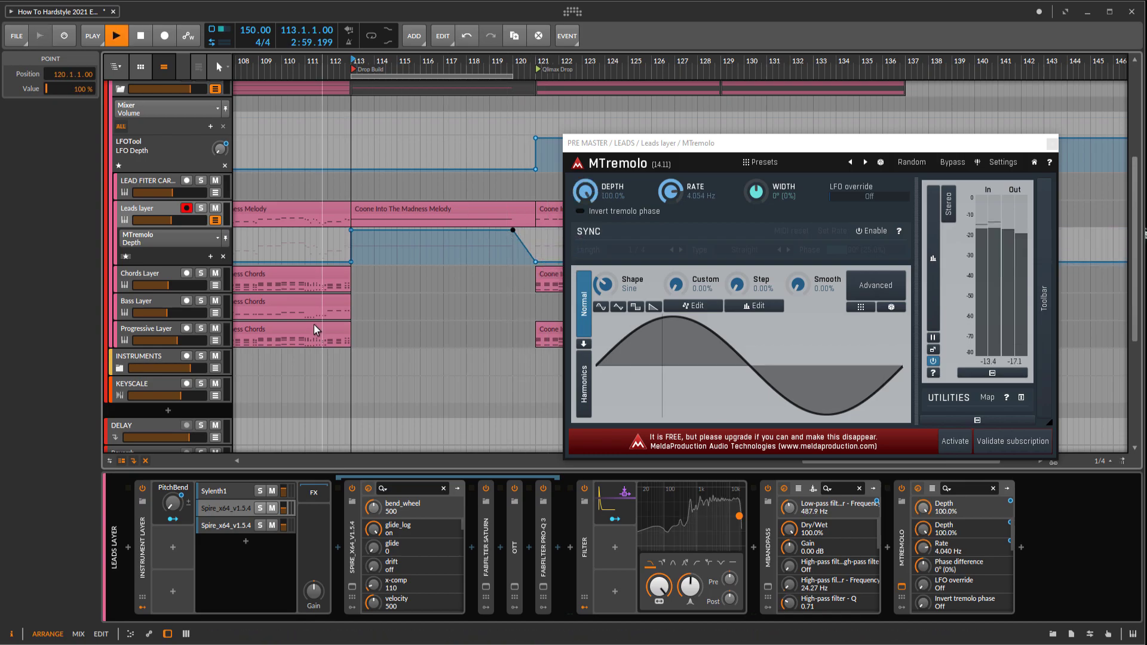
left_click(126, 257)
left_click_drag(350, 274, 352, 278)
left_click(336, 226)
scroll(347, 227, "up", 3)
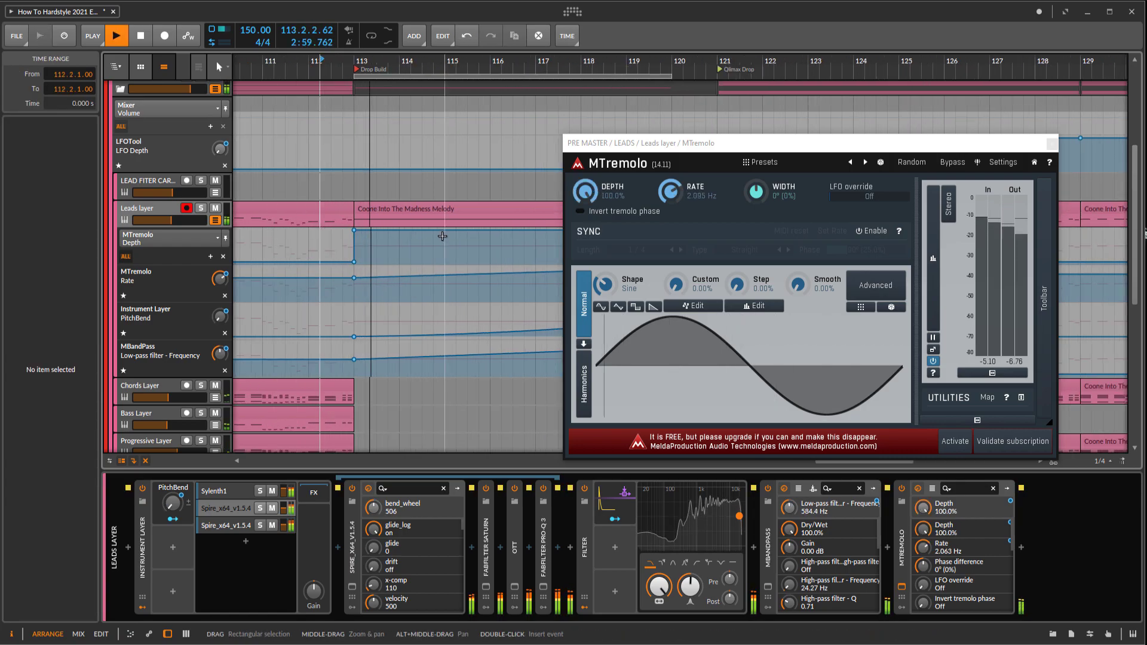
Step: Listen through the Drop Build while checking the automation lanes, with the MTremolo window moved clear of them
scroll(417, 270, "down", 2)
scroll(417, 270, "down", 2)
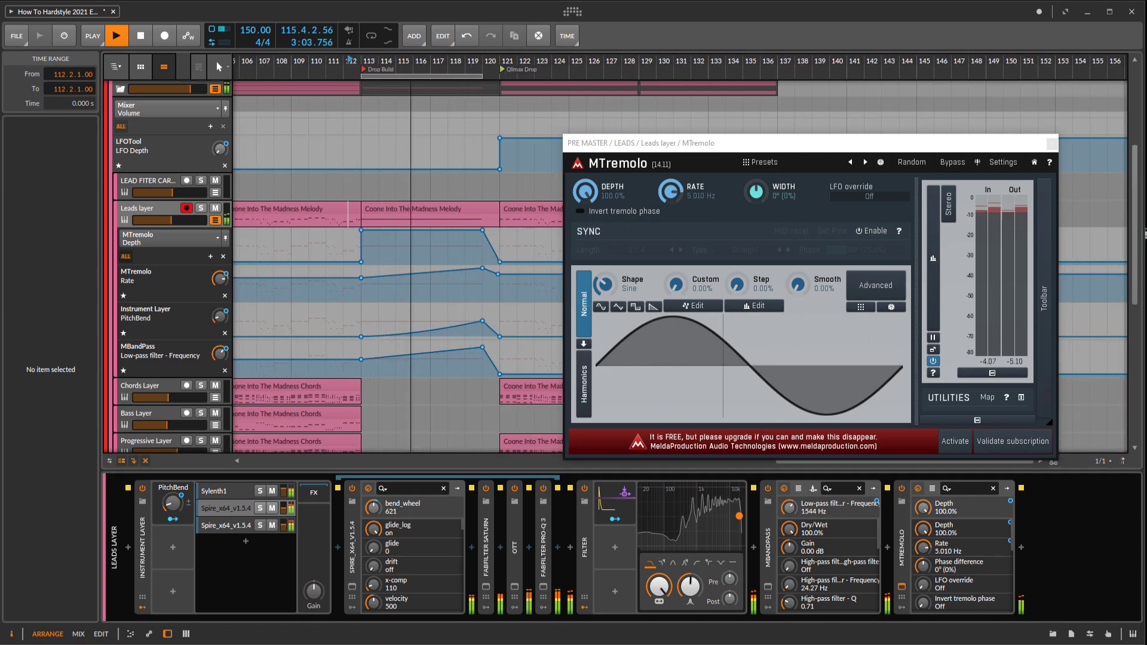
scroll(766, 107, "down", 1)
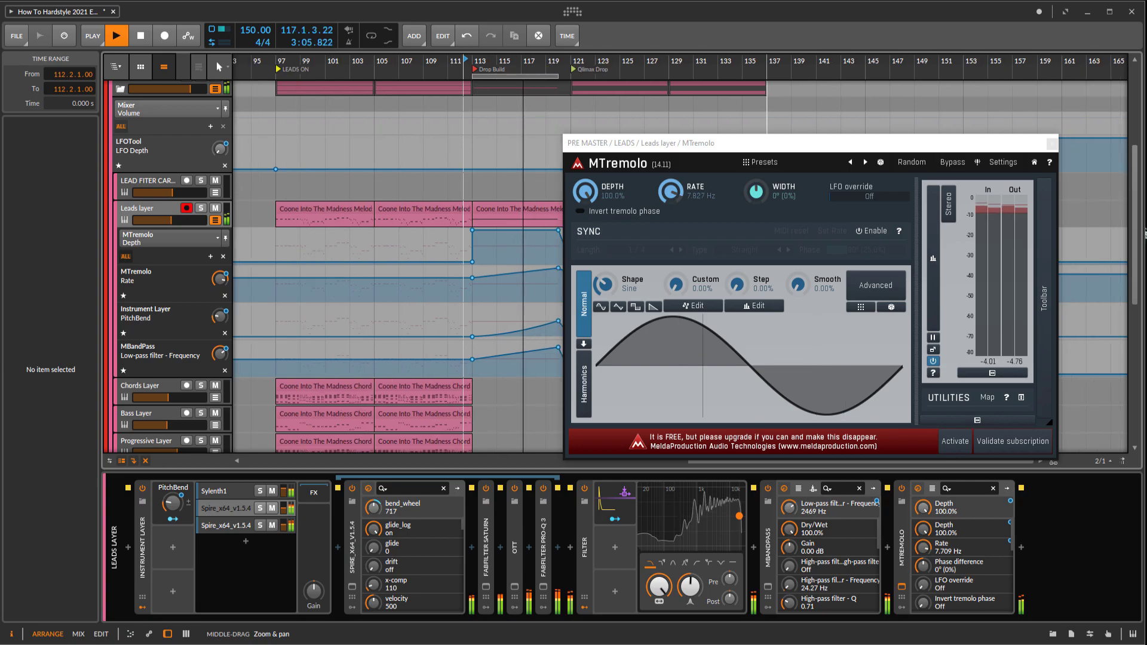
left_click_drag(693, 152, 798, 125)
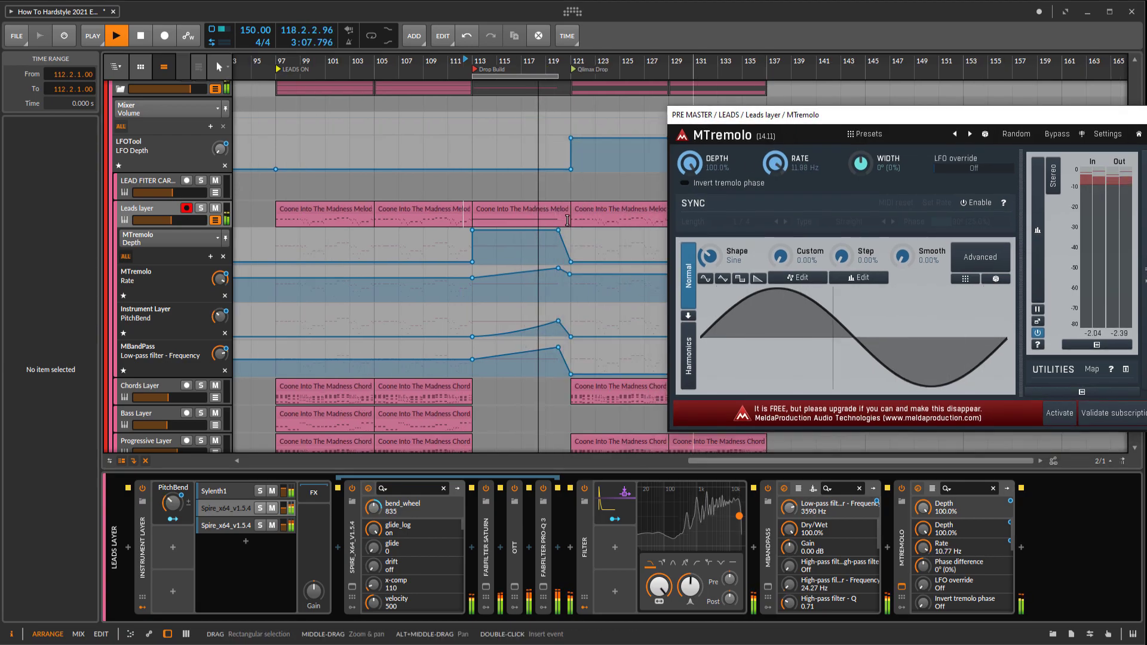
scroll(562, 269, "up", 3)
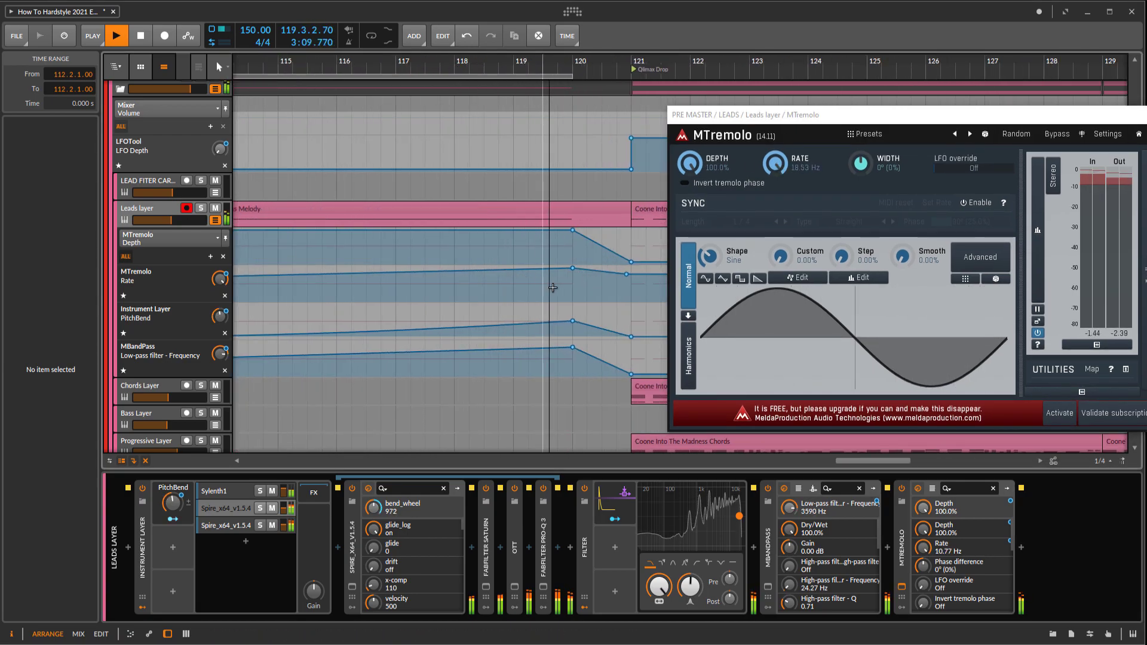
scroll(567, 274, "down", 2)
key("space")
Step: Replay the build from bar 113, bend the tremolo rate ramp into a slow-starting curve, and select the Leads layer track
scroll(574, 264, "down", 1)
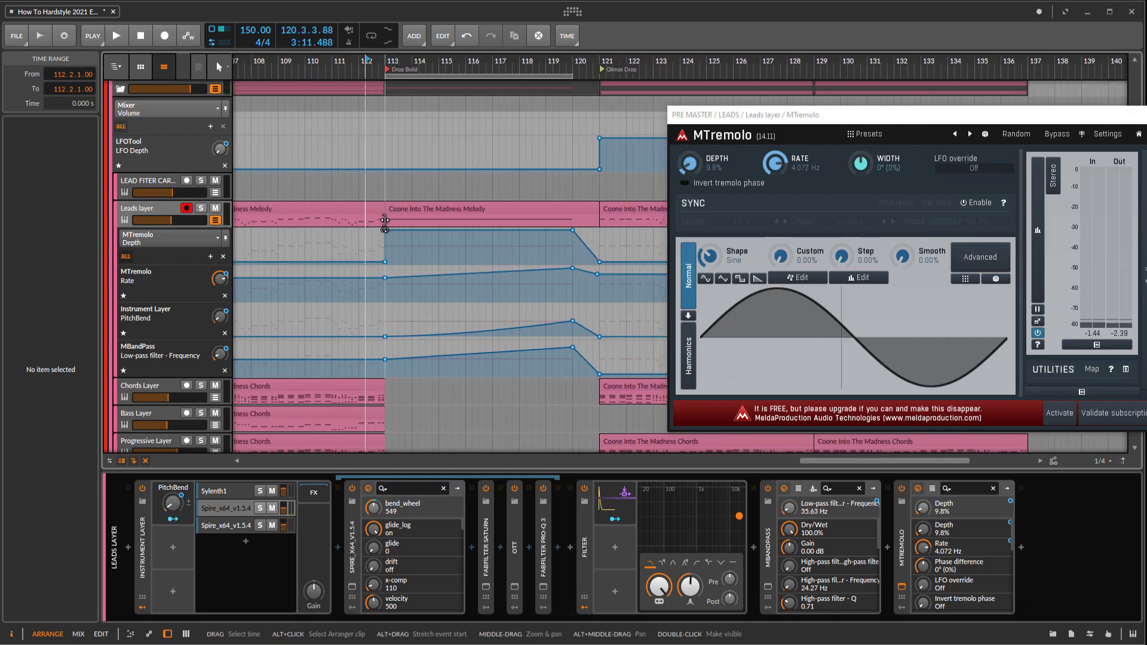
left_click(386, 224)
key("space")
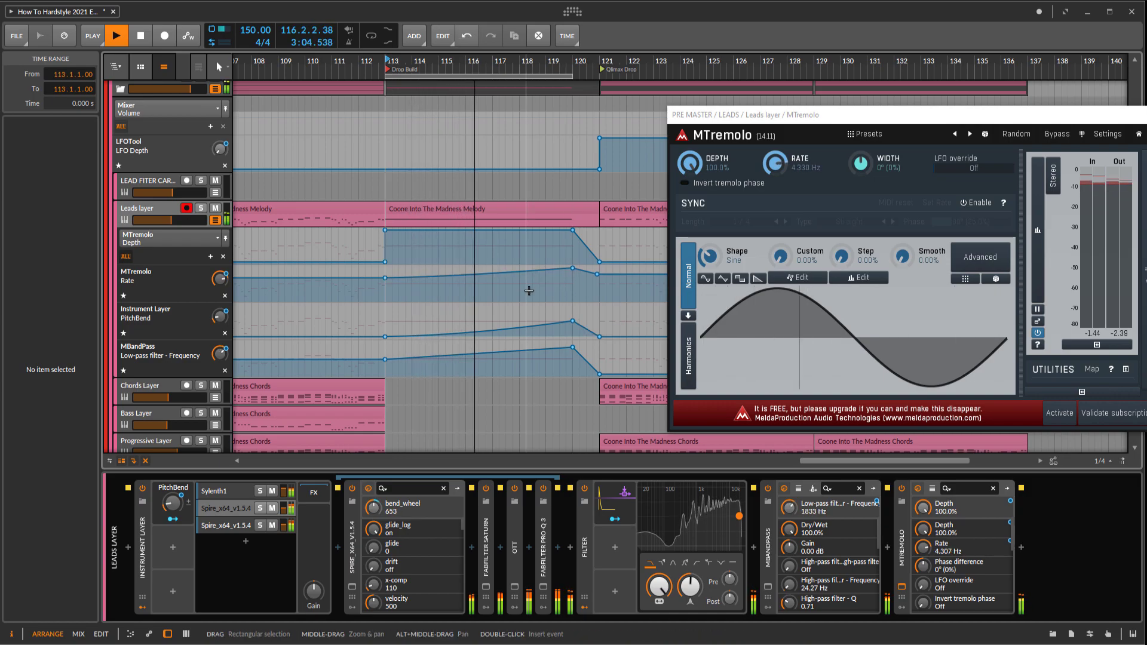
scroll(490, 286, "down", 1)
left_click(164, 213)
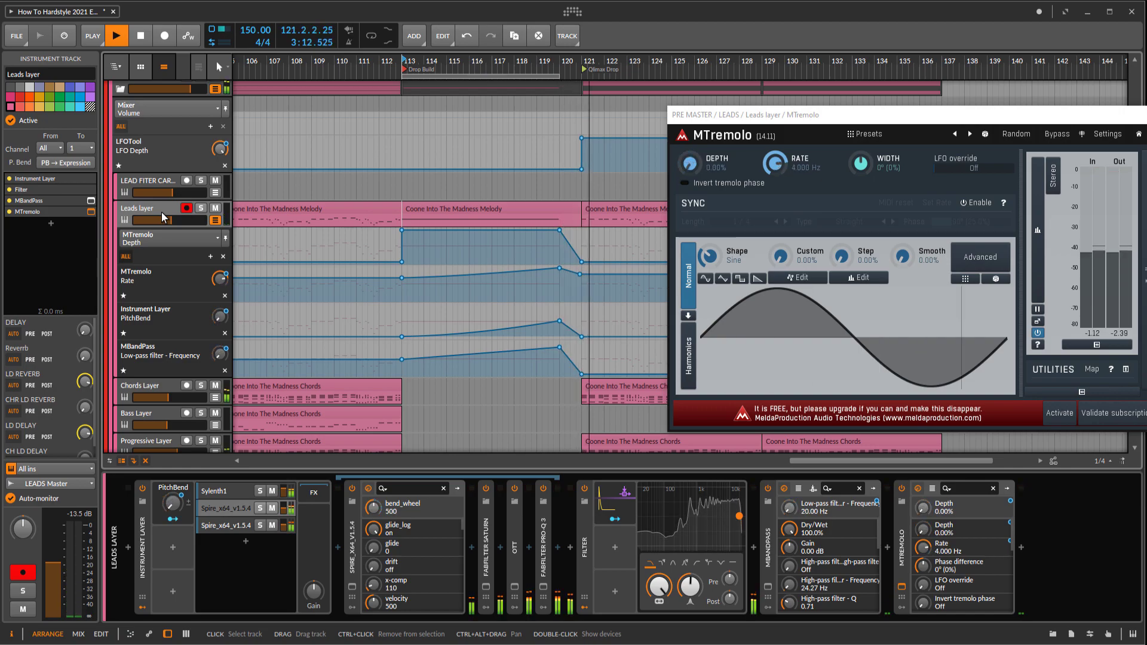
Step: Solo the Leads layer and play it from bar 121 to check how the lead sounds in the Qlimax Drop
key("space")
left_click_drag(459, 233, 450, 251)
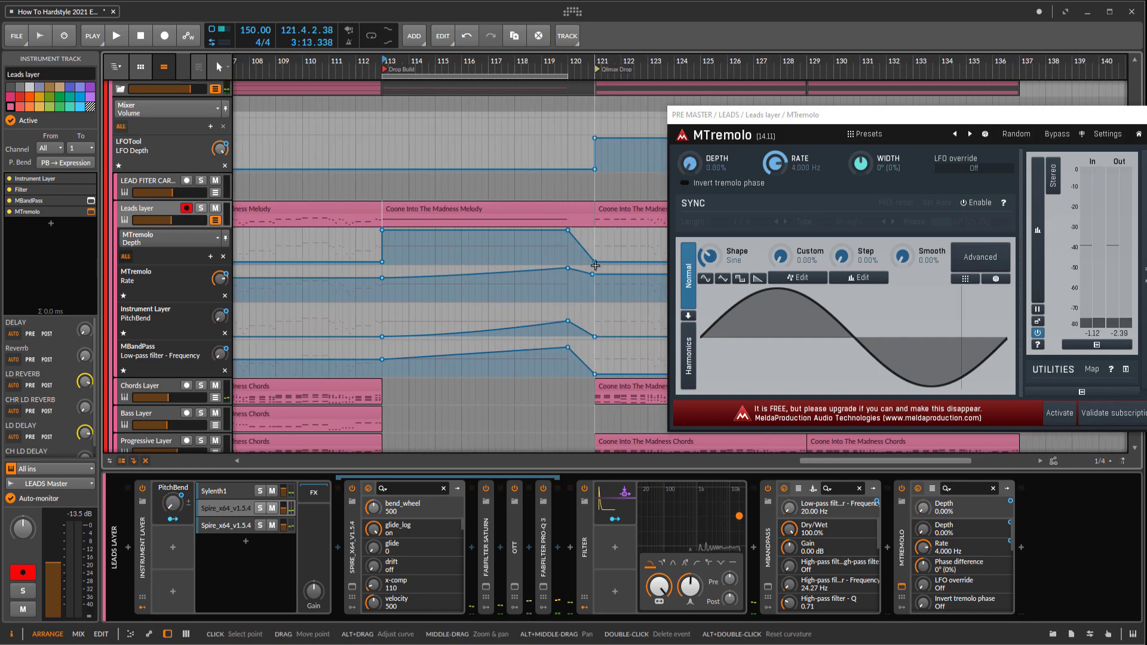
left_click_drag(588, 273, 465, 326)
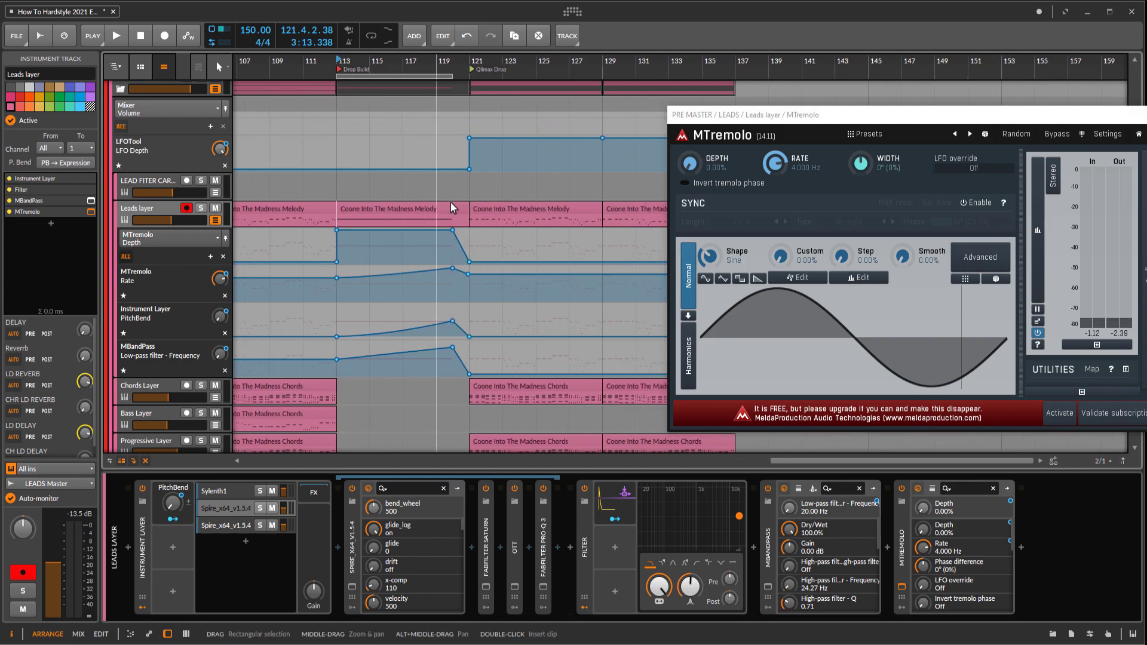
left_click(471, 222)
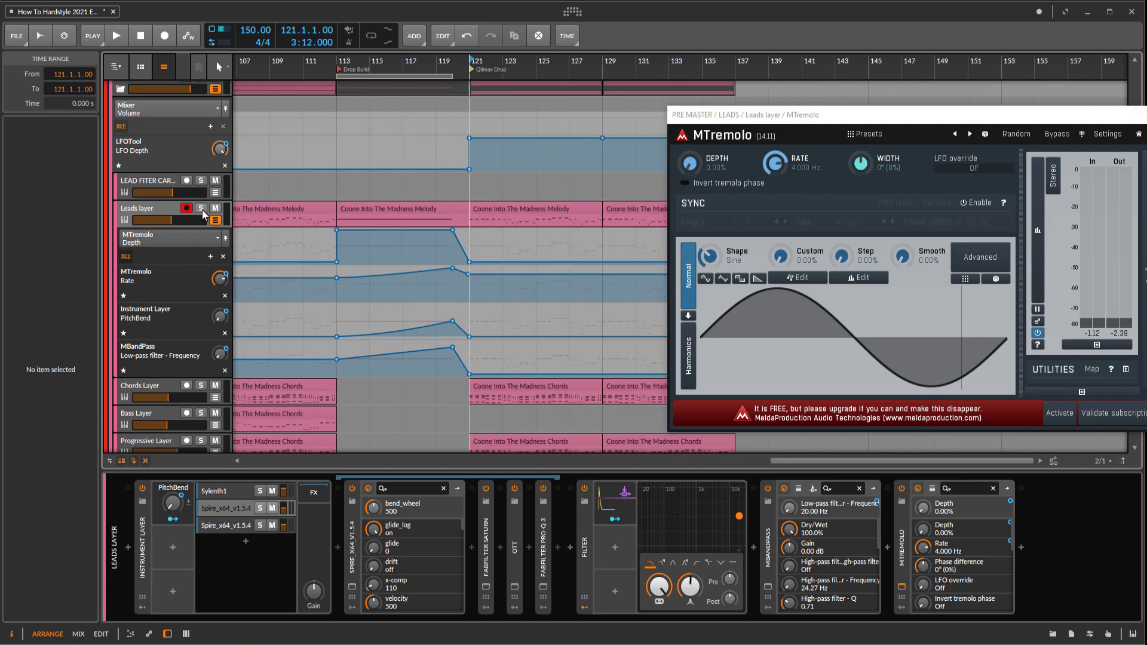
key("space")
left_click(201, 208)
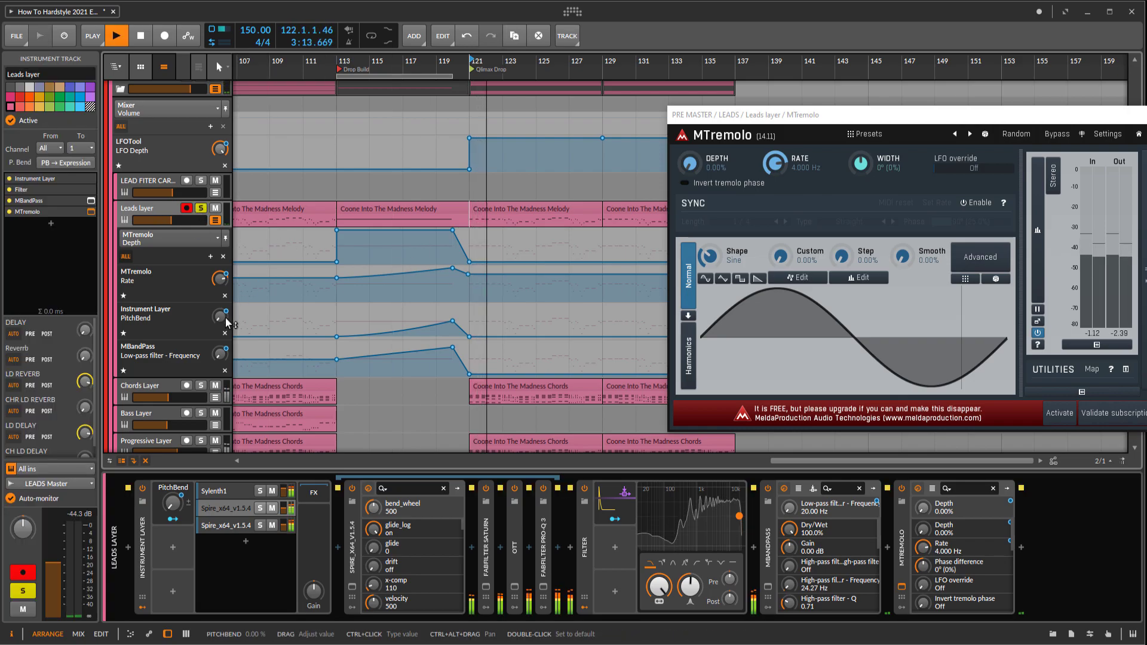
key("space")
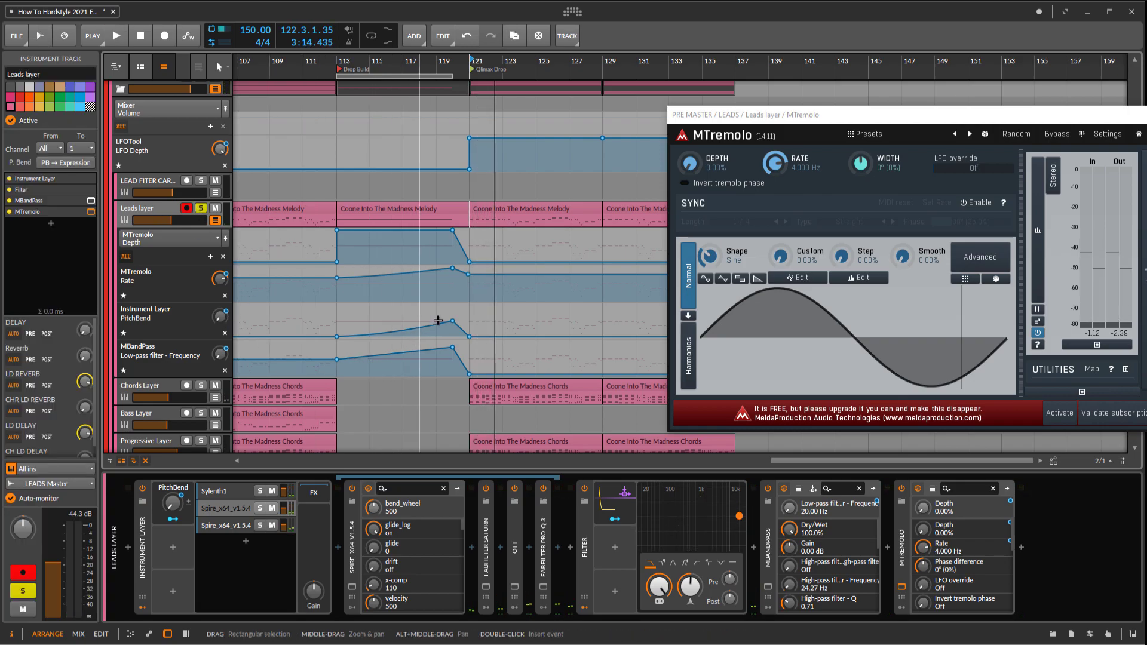
left_click_drag(472, 279, 431, 294)
left_click_drag(328, 359, 404, 328)
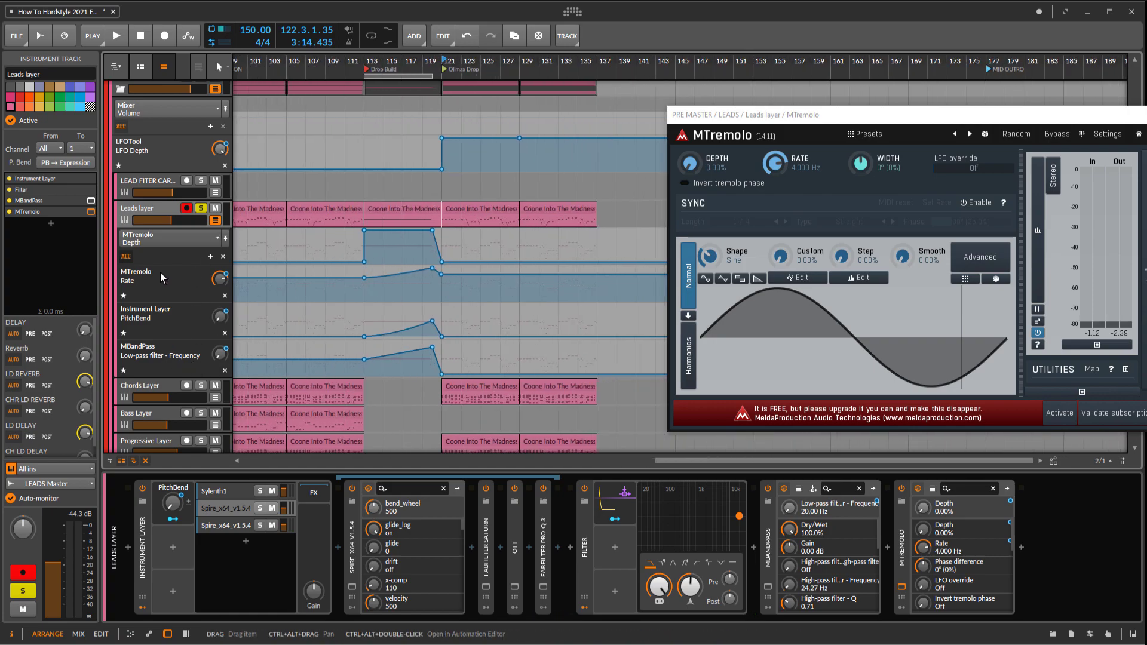
key("space")
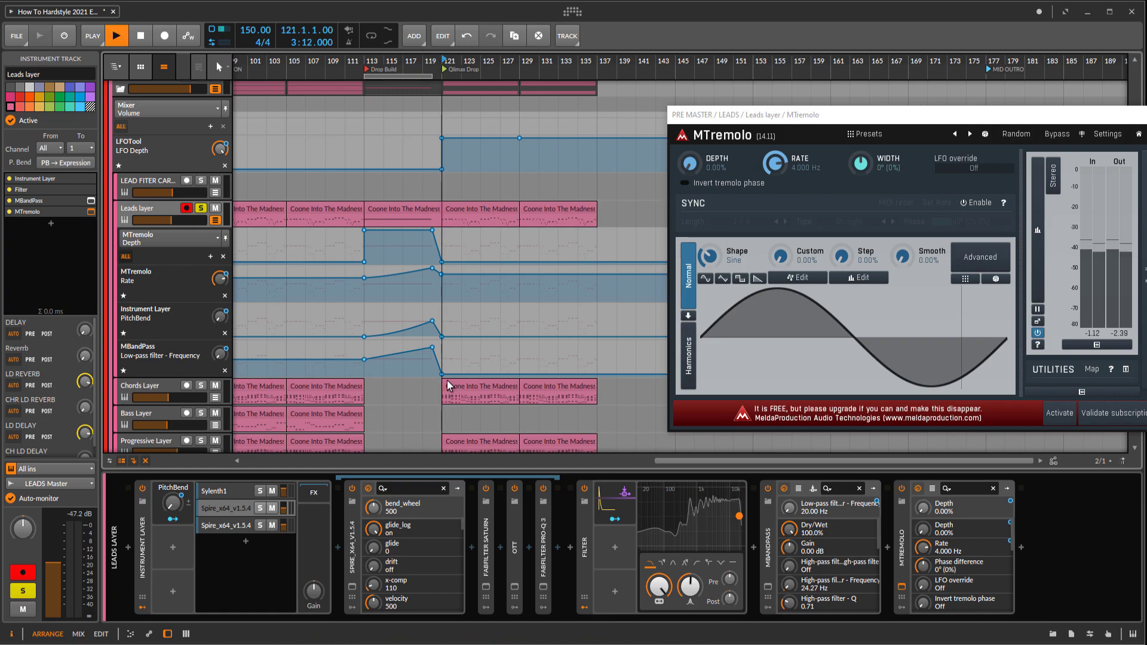
Step: Raise the MBandPass low-pass frequency point at bar 121 to open the filter, unsolo the Leads layer and play from bar 113
left_click_drag(442, 374, 393, 335)
key("space")
left_click(202, 208)
left_click_drag(293, 335, 331, 360)
left_click(315, 354)
key("space")
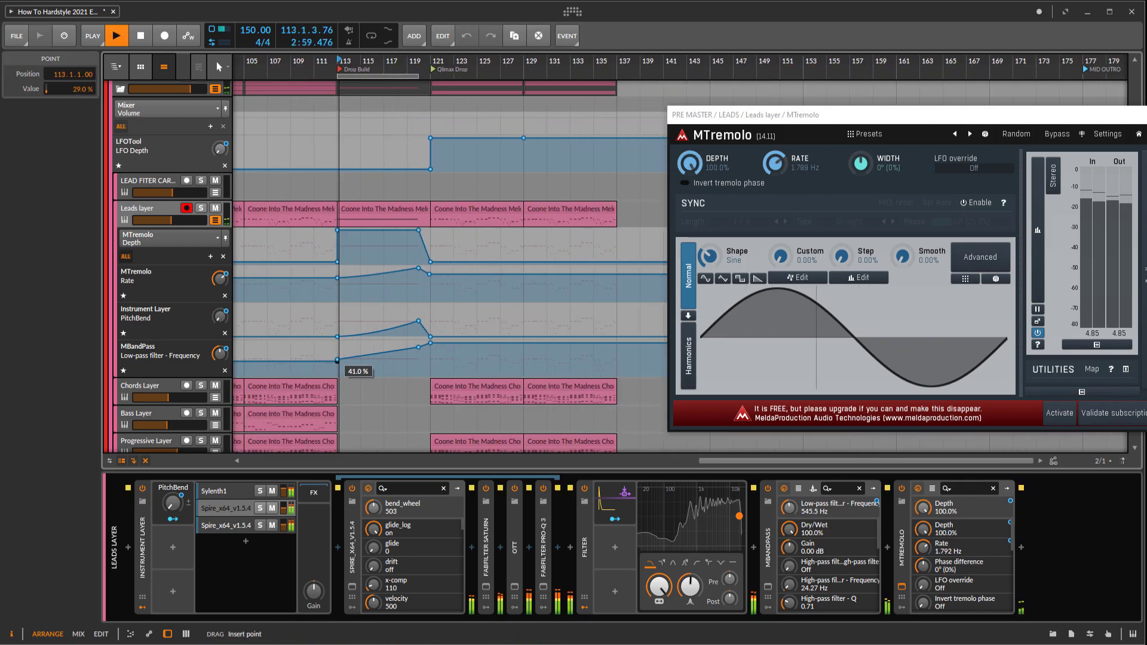
Step: Automate the low-pass frequency to stay high until bar 112 and fall to its low build value at bar 113
key("space")
left_click(256, 222)
key("space")
left_click_drag(302, 293, 317, 305)
mouse_move(369, 374)
left_mouse_down()
mouse_move(369, 318)
mouse_move(378, 325)
mouse_move(371, 344)
mouse_move(344, 343)
left_mouse_up()
key("space")
Step: Play the Drop Build from bar 112 and listen to the lead through the whole filter and tremolo rise
left_click(346, 221)
key("space")
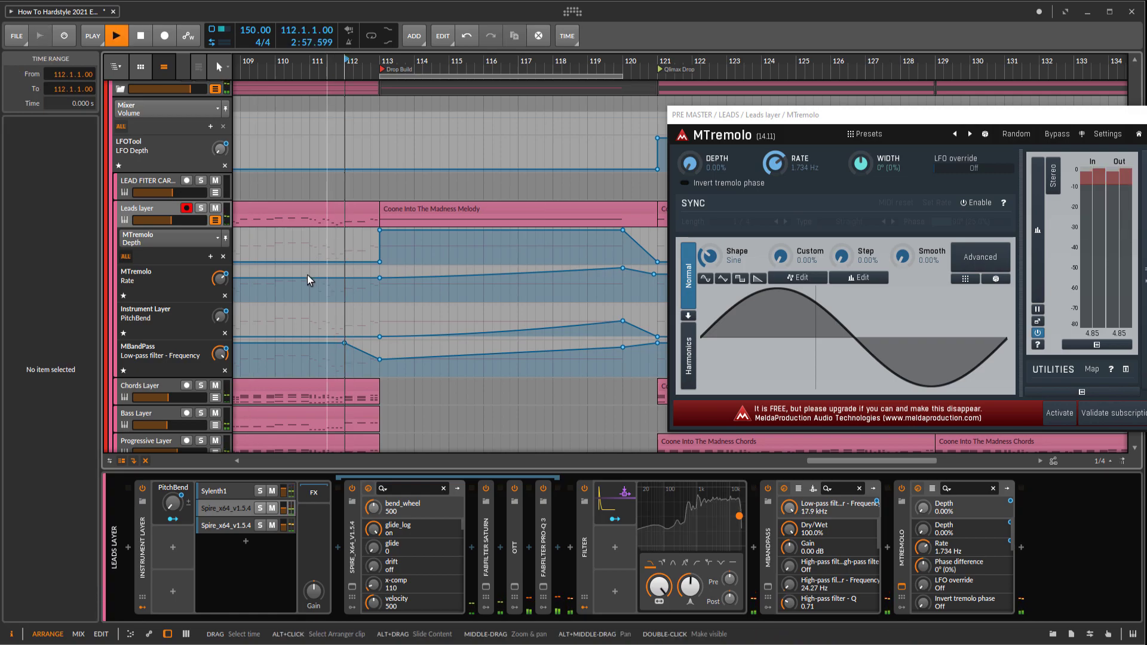
scroll(474, 410, "down", 2)
scroll(440, 405, "down", 3)
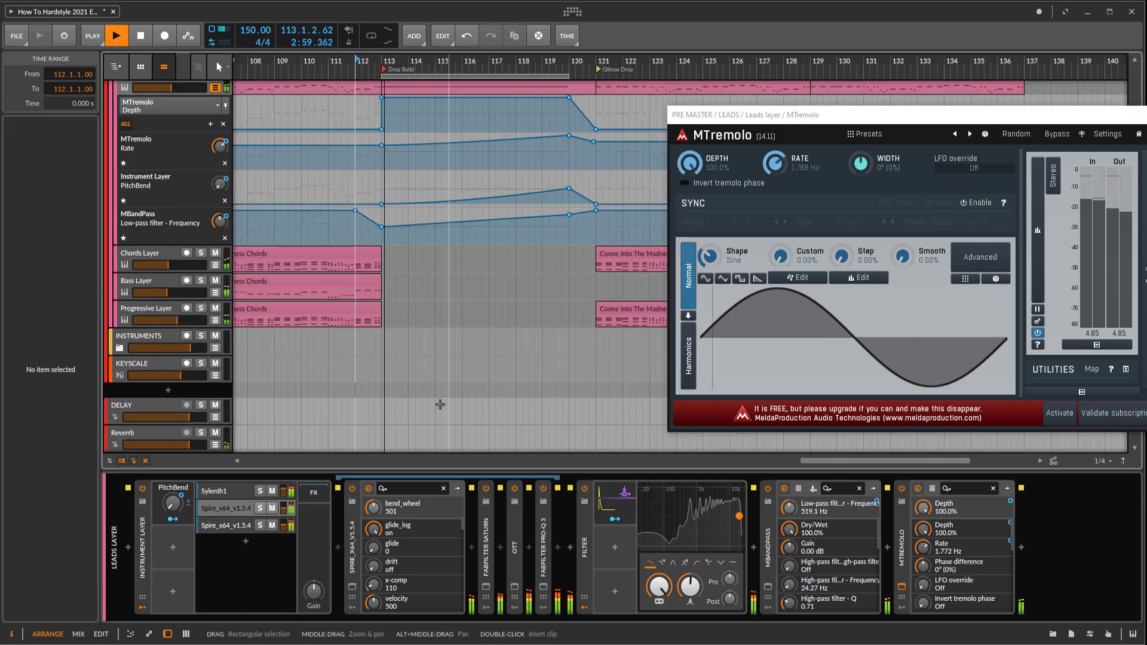
scroll(439, 379, "up", 4)
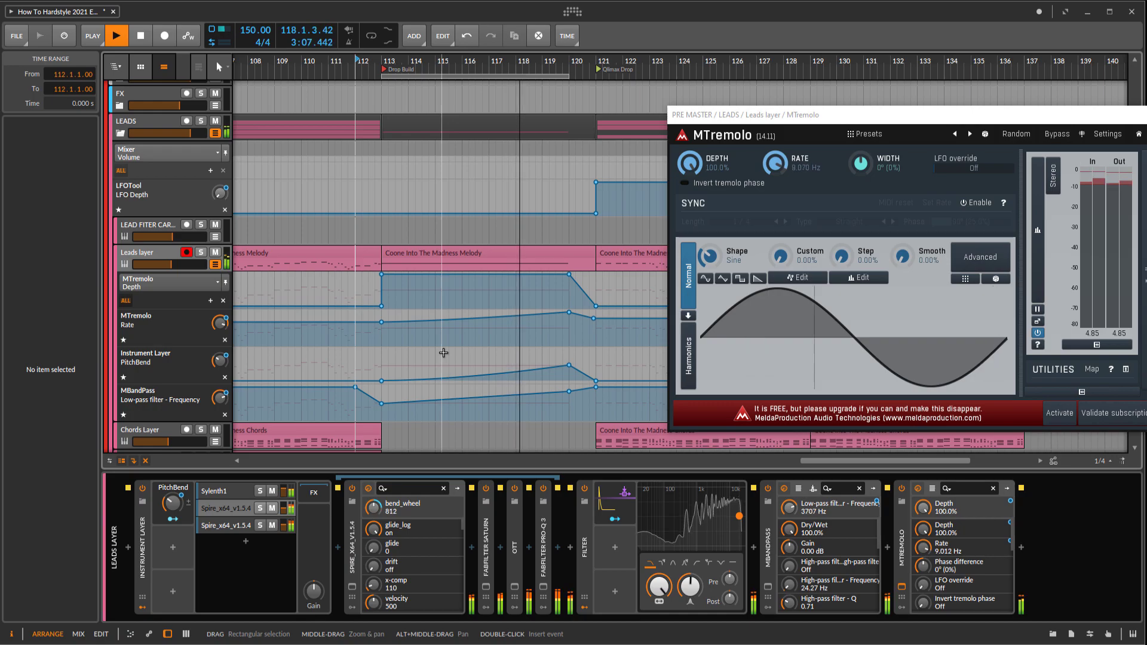
scroll(436, 352, "down", 2)
key("space")
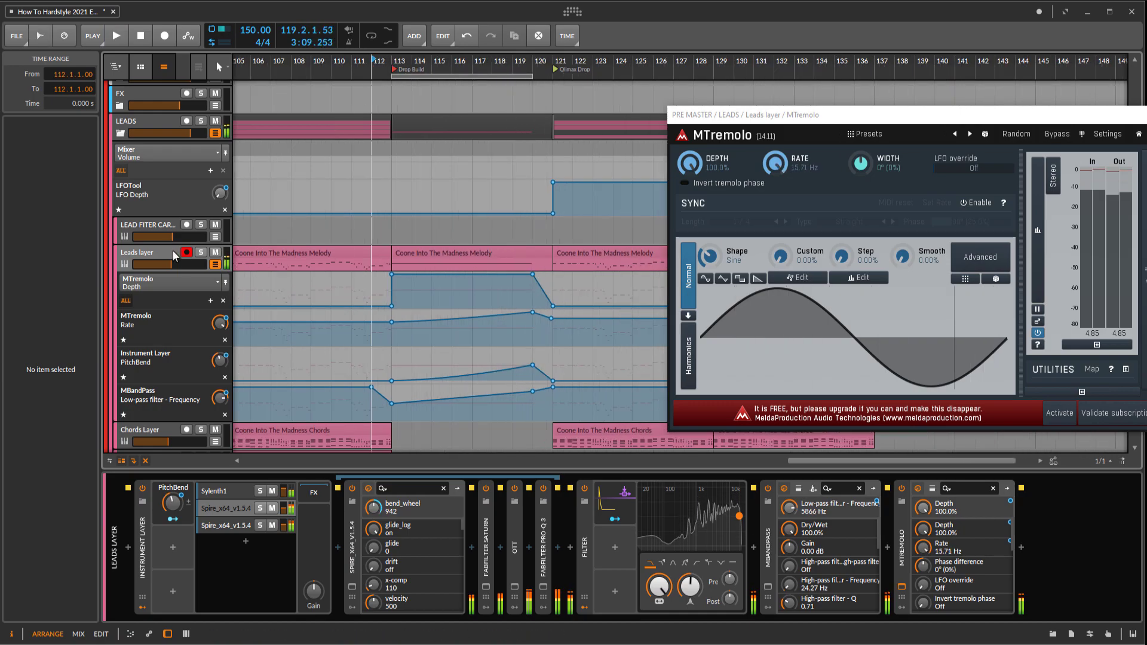
Step: Insert MAutopan at the end of the Leads layer's device chain, close the MTremolo window and move MAutopan clear of the build's automation
left_click(176, 257)
double_click(50, 226)
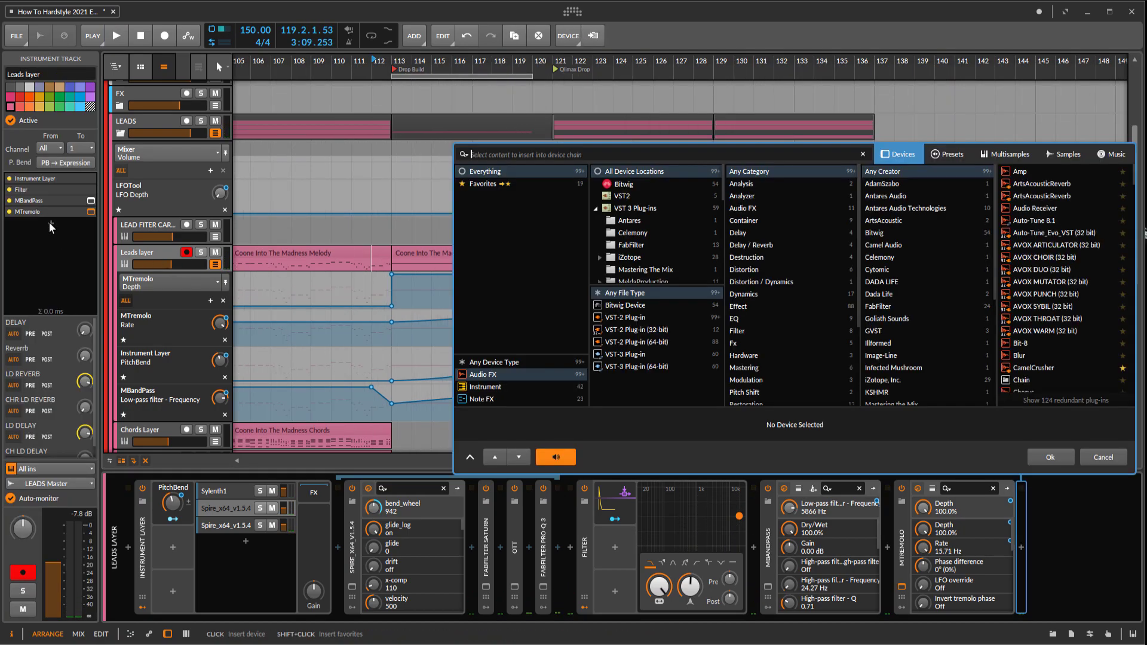
type("mauto")
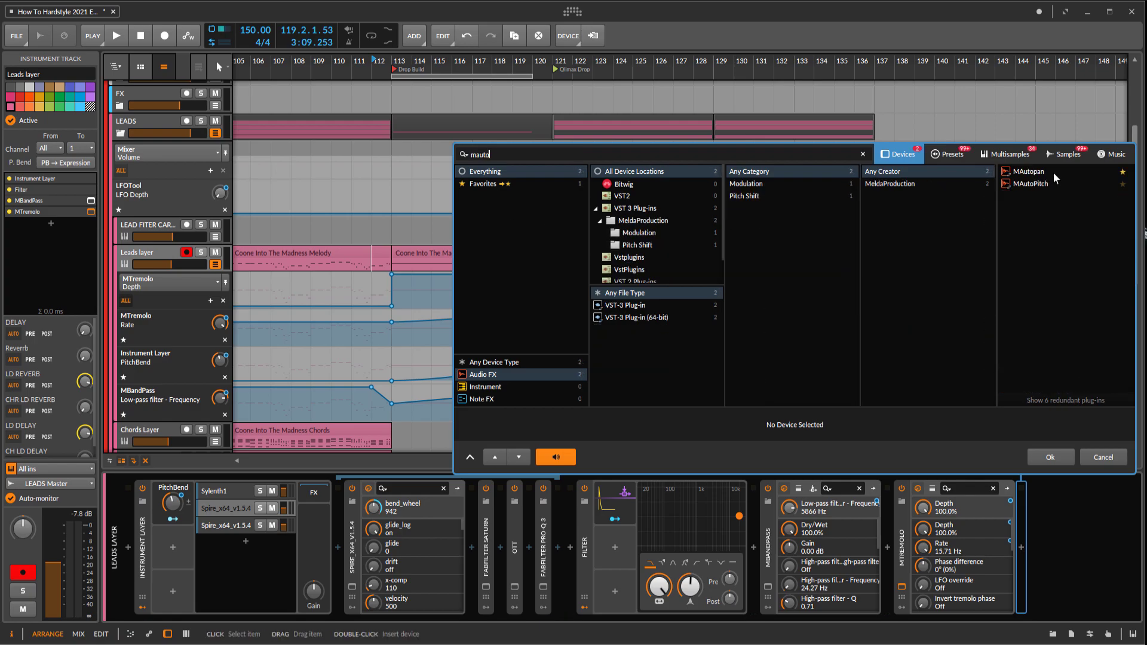
double_click(1051, 171)
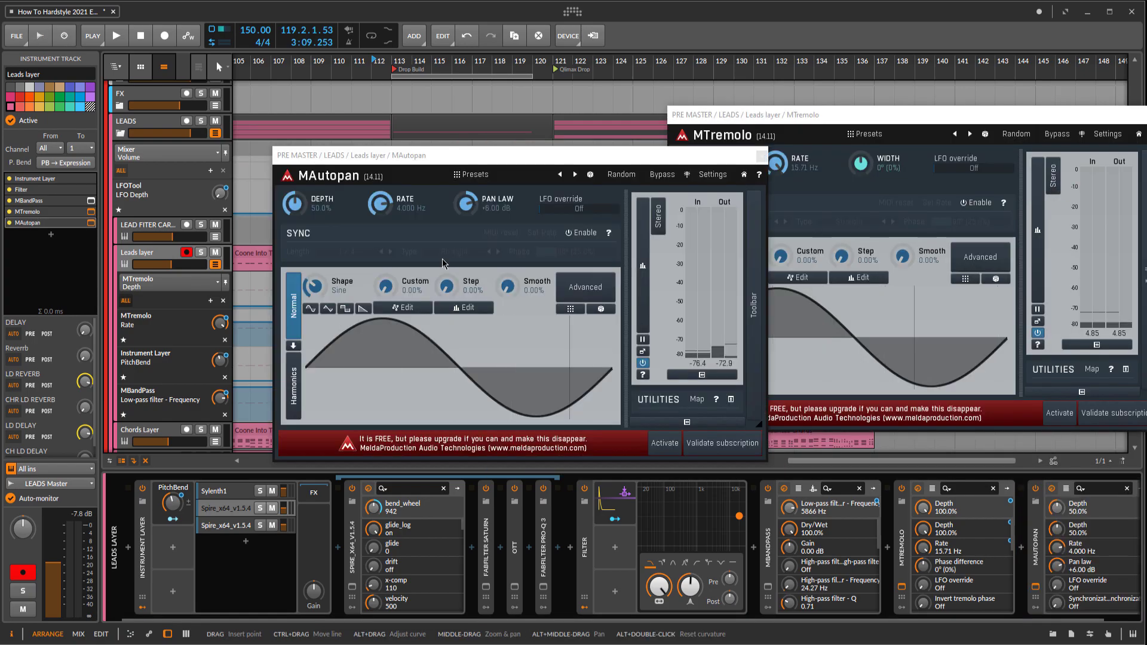
left_click_drag(426, 165, 634, 202)
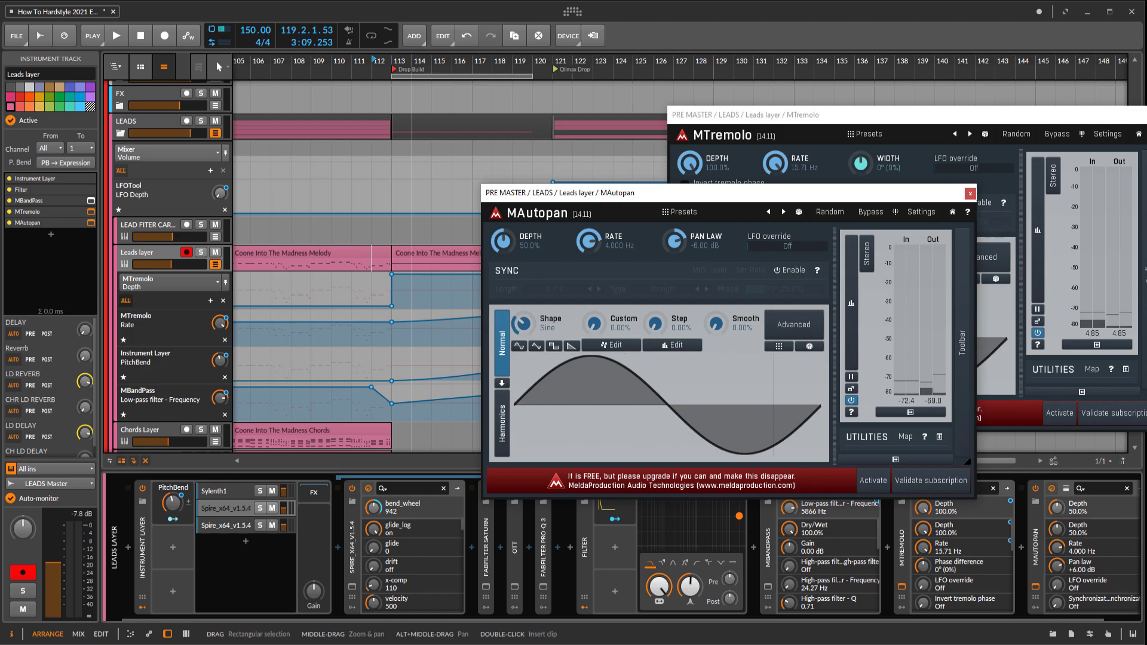
left_click(1146, 116)
left_click_drag(821, 189, 909, 141)
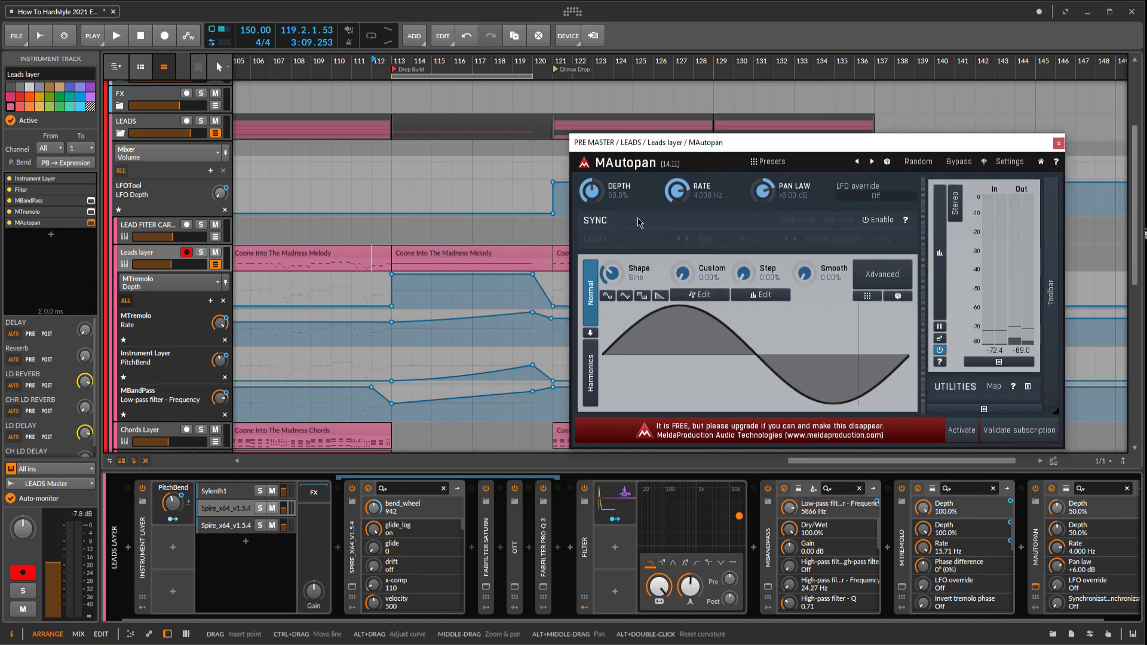
Step: Automate MAutopan's depth to jump from 0% to 50.4% at bar 113, hold until bar 120 and fall to 0% at bar 121
left_click_drag(594, 192, 594, 191)
double_click(389, 295)
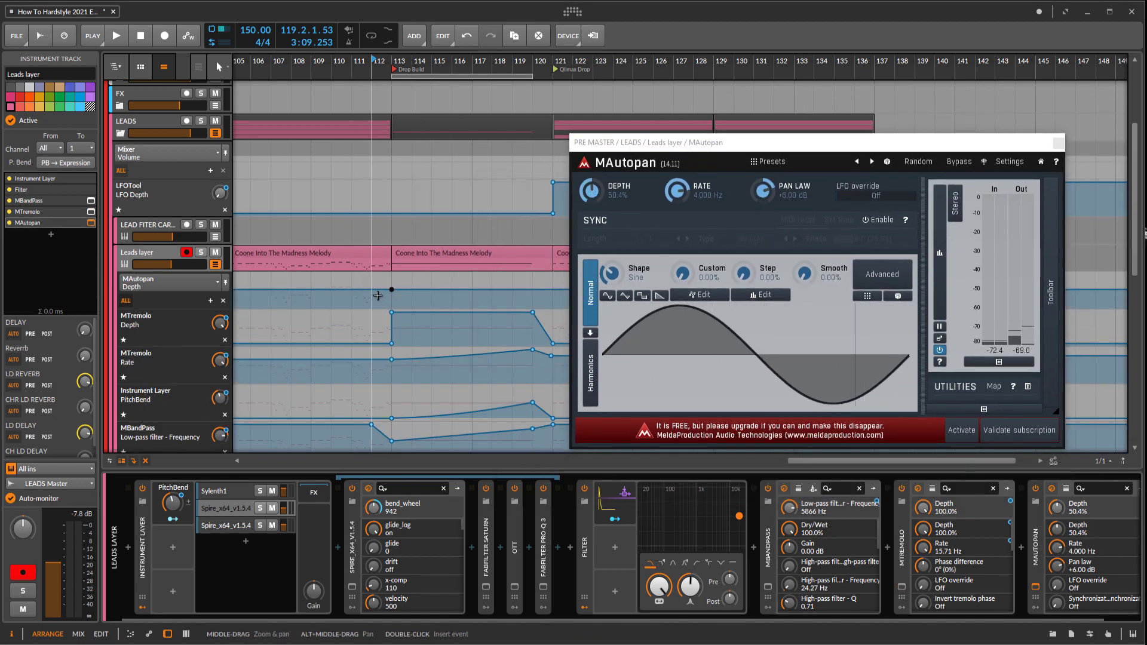
left_click_drag(379, 292, 392, 307)
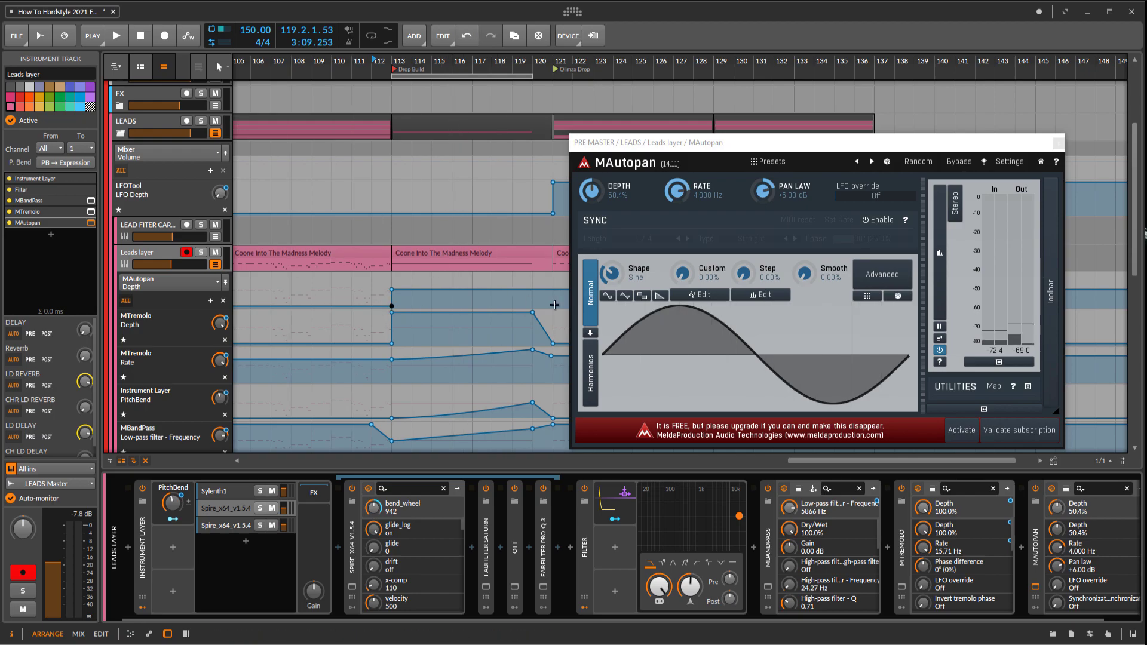
double_click(533, 289)
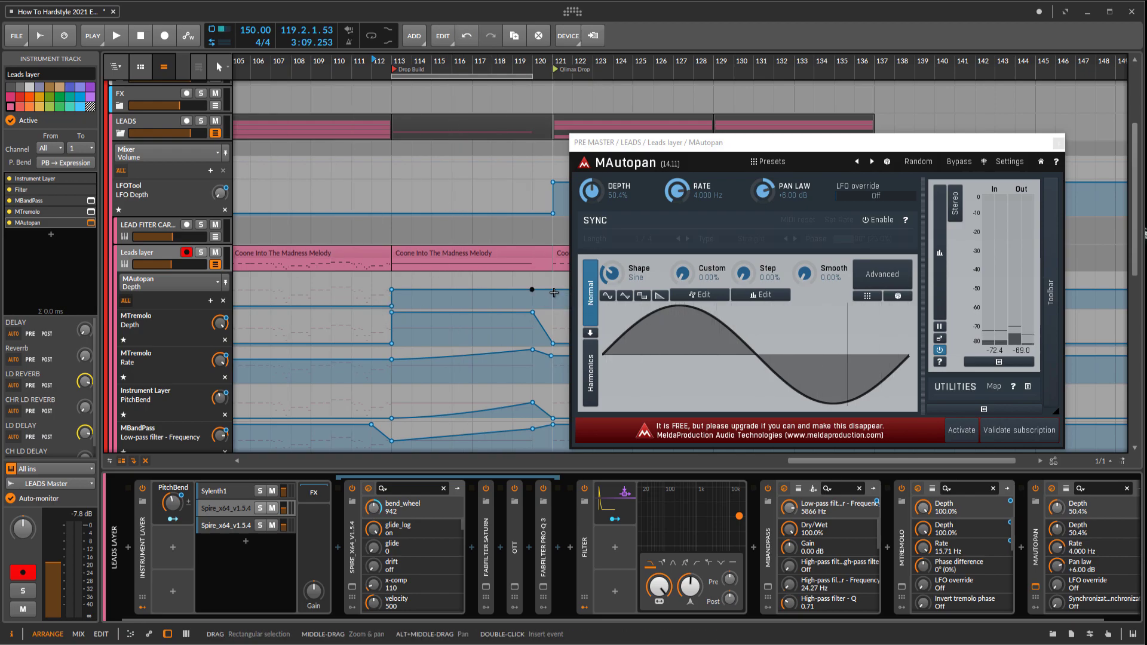
left_click_drag(551, 290, 562, 306)
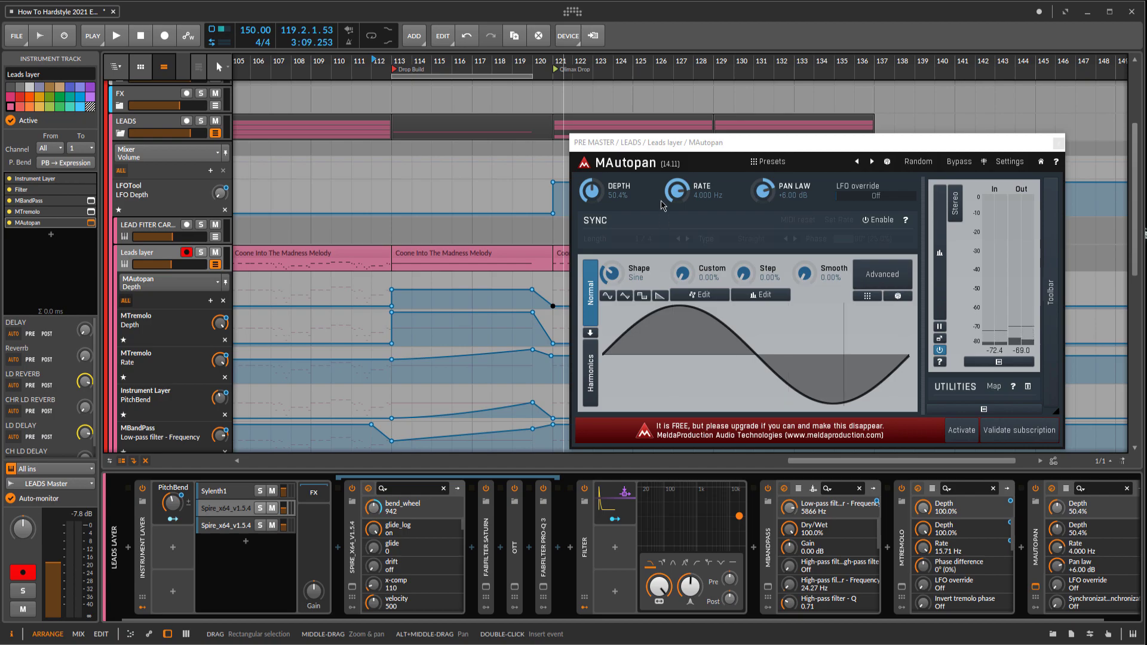
Step: Automate MAutopan's rate to jump from 0% to 4 Hz at bar 113, climb to 100% at bar 120 and drop to 0% at bar 121
left_click(681, 190)
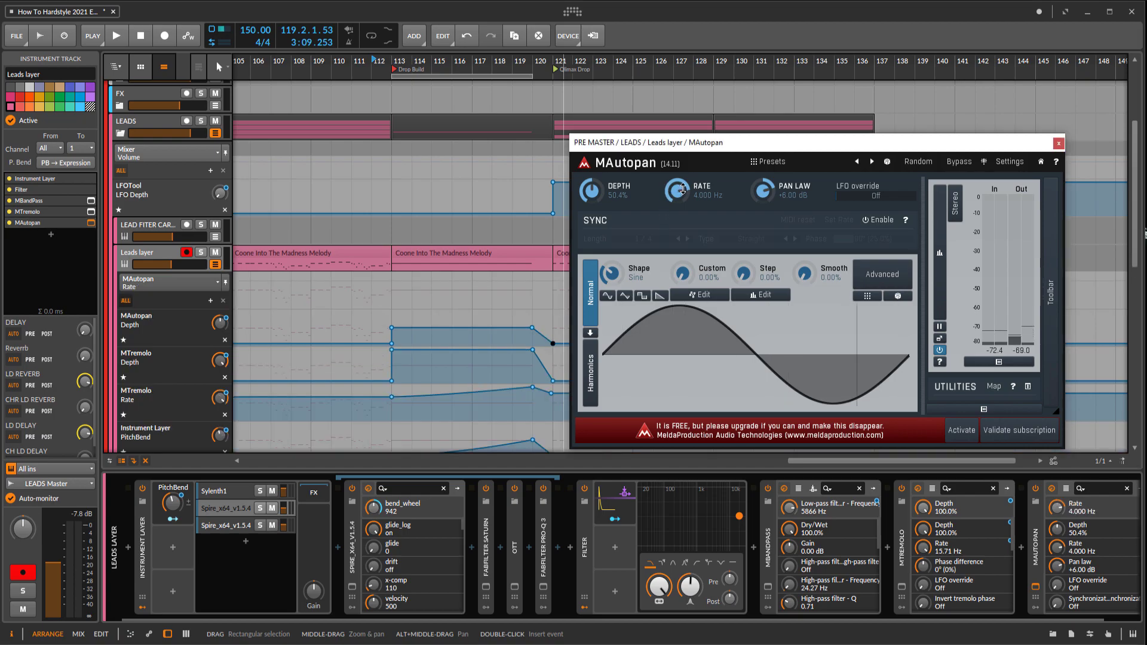
double_click(393, 285)
double_click(554, 281)
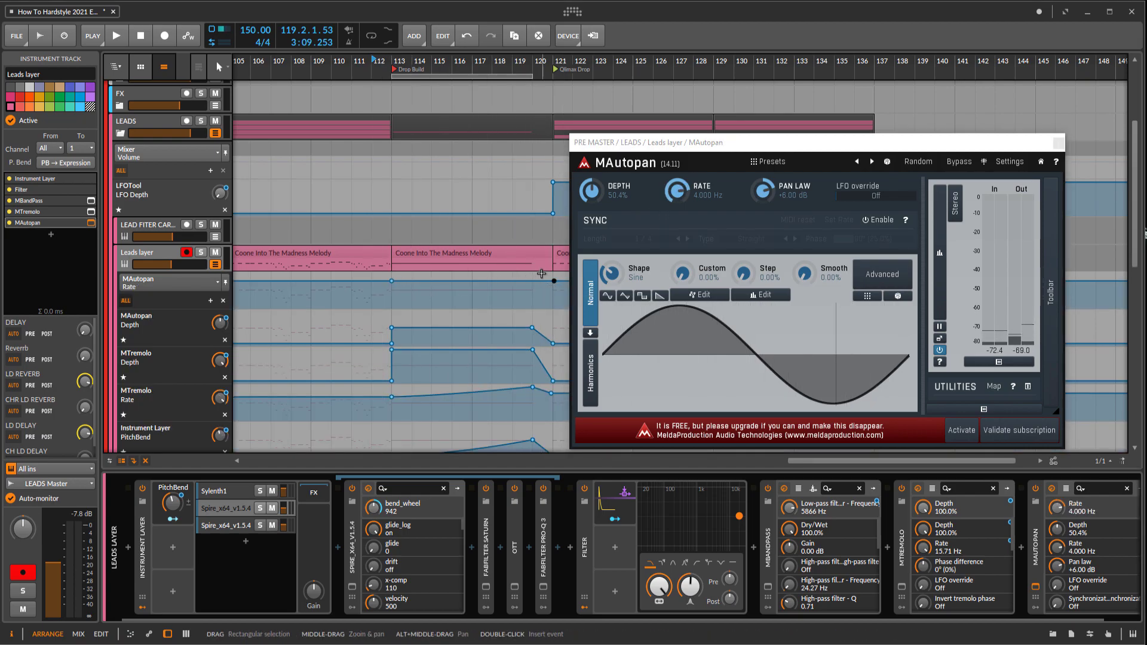
left_click_drag(369, 285, 369, 303)
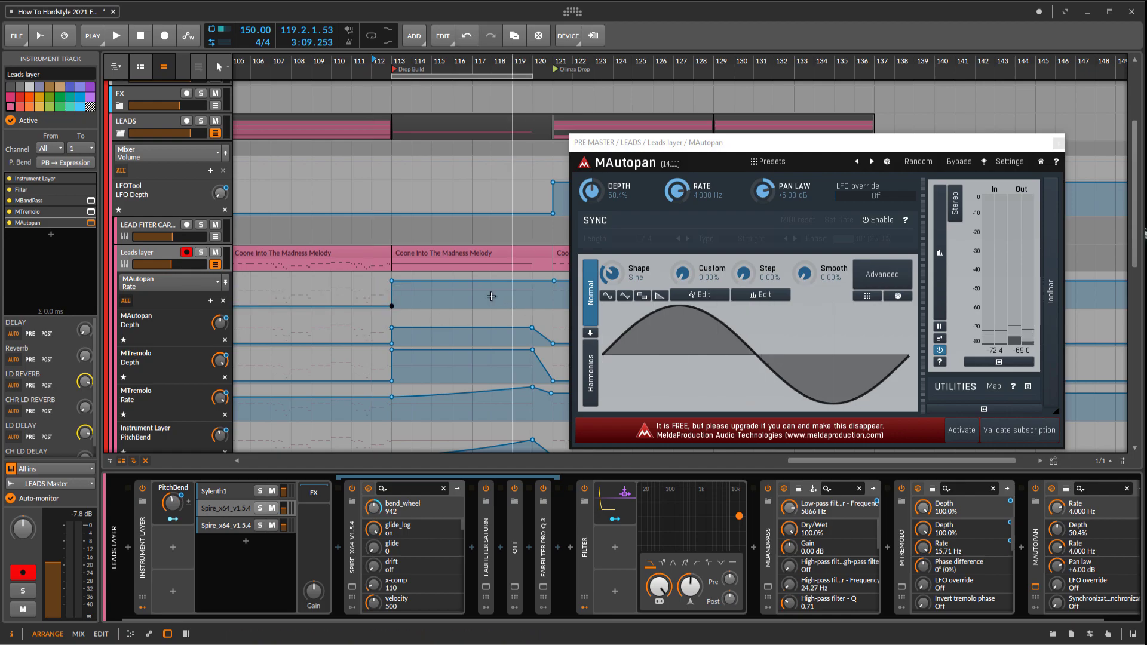
left_click_drag(534, 278, 532, 274)
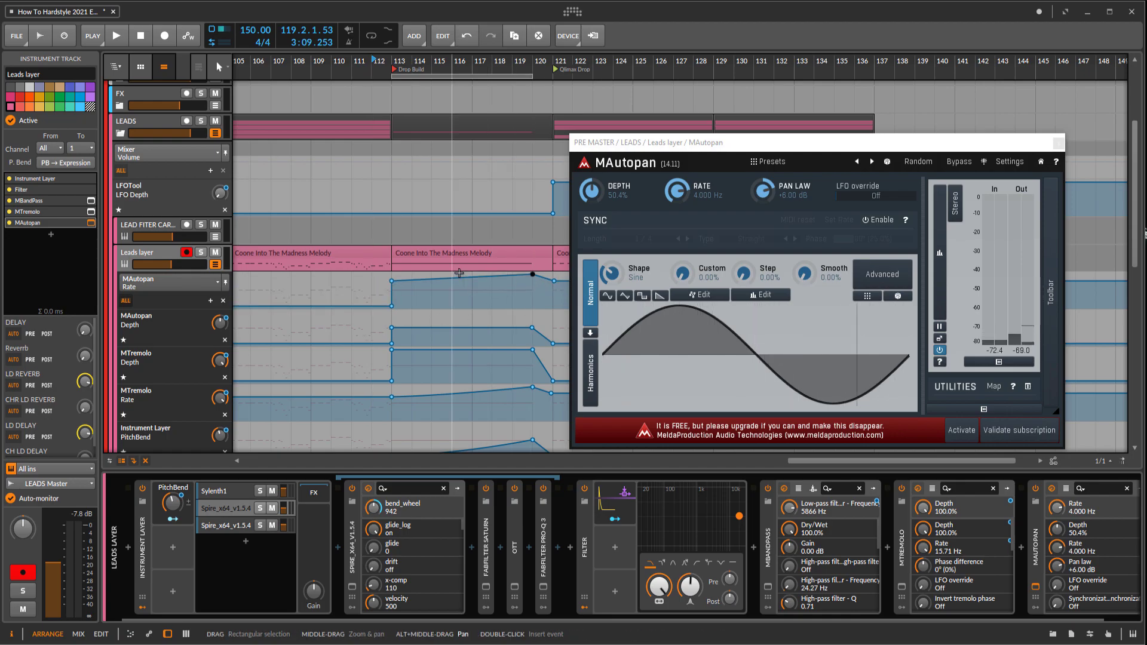
left_click(372, 267)
key("space")
left_click_drag(556, 281, 554, 310)
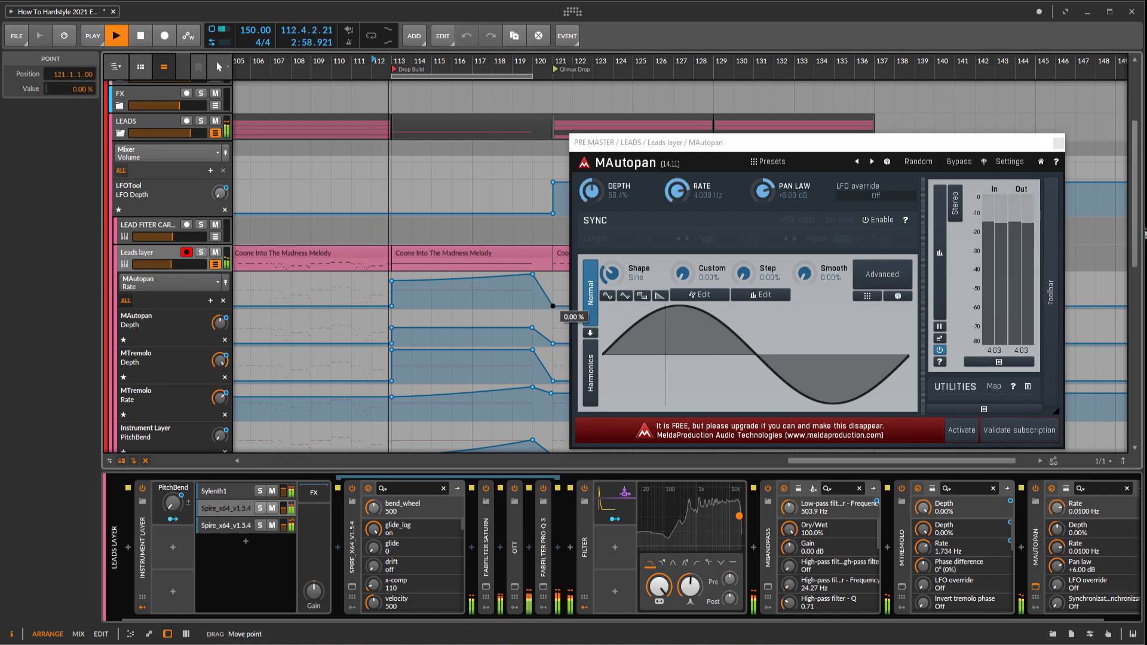
Step: Listen through the Drop Build with the autopan while inspecting the end of the automation ramps around bar 120
middle_click(433, 286)
left_click_drag(434, 285, 433, 270)
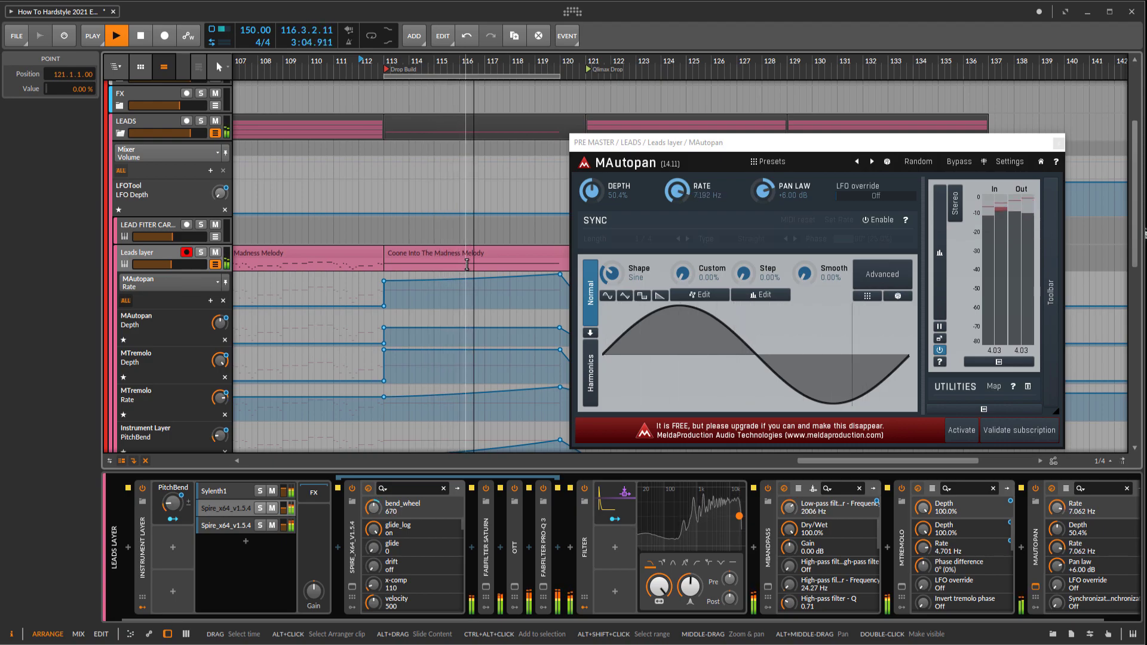
left_click_drag(548, 279, 524, 264)
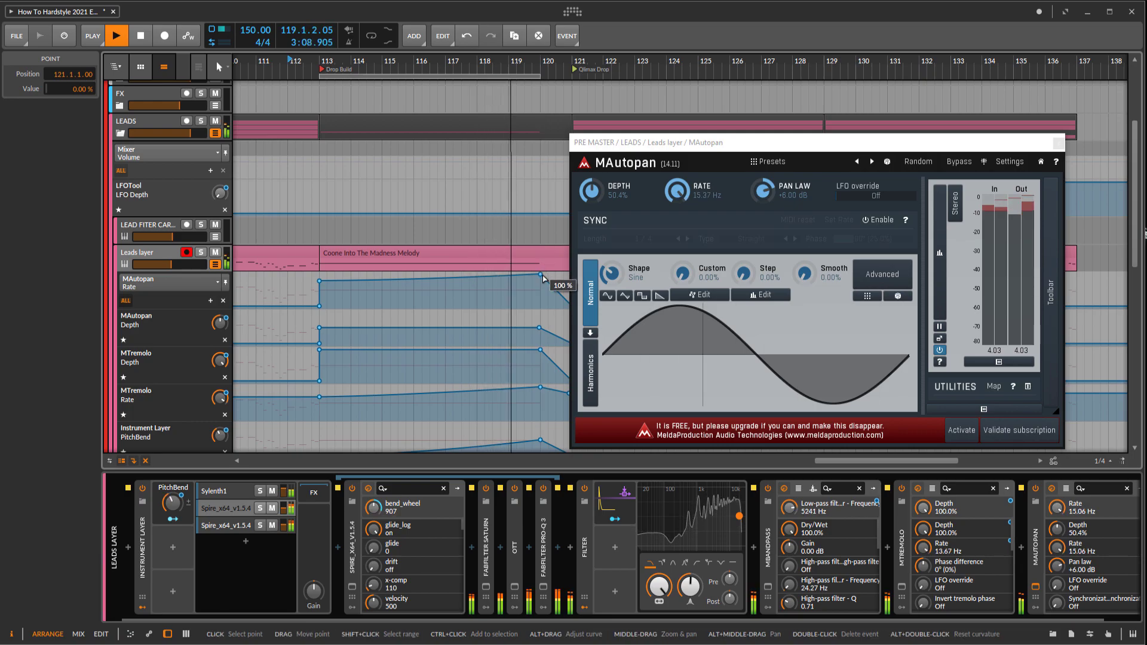
left_click_drag(542, 279, 491, 271)
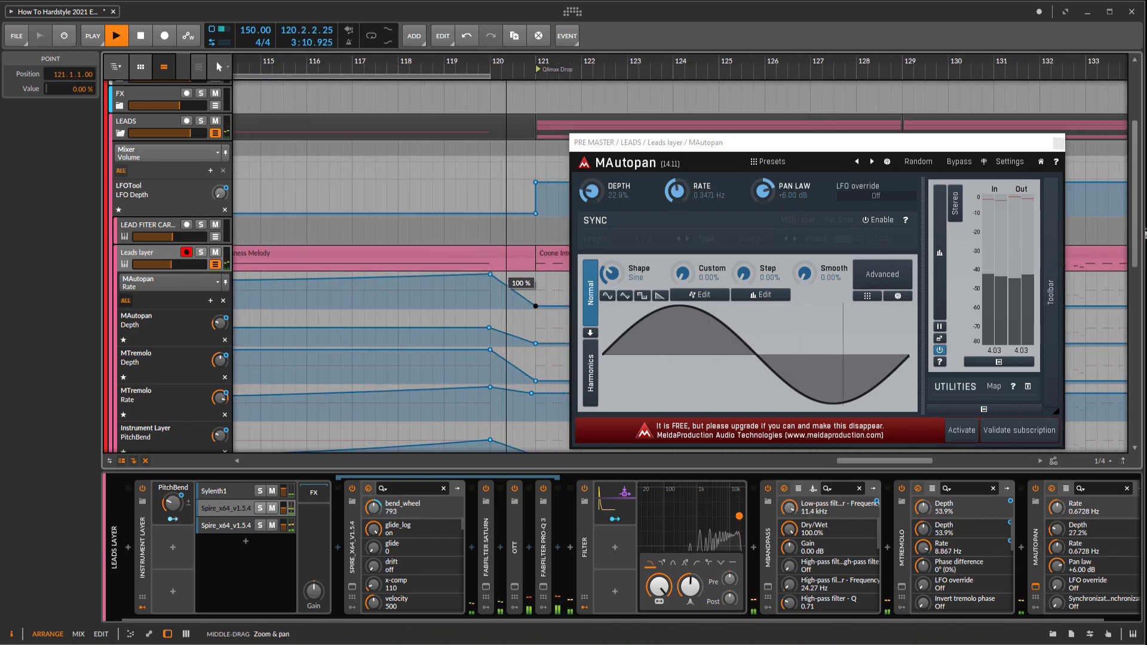
key("space")
Step: Shift the fall-offs of MAutopan's and MTremolo's rate and depth one bar earlier, peaking at bar 119 and reaching 0% at bar 120
left_click(490, 274)
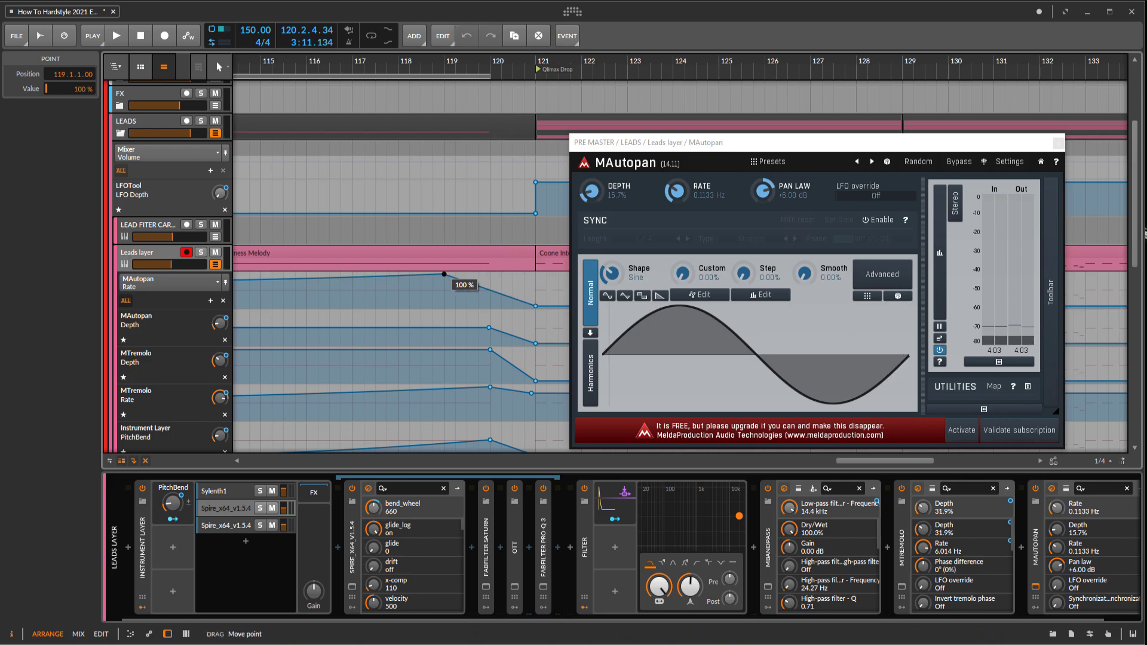
left_click_drag(489, 293, 490, 306)
left_click(445, 328)
left_click_drag(490, 332, 490, 359)
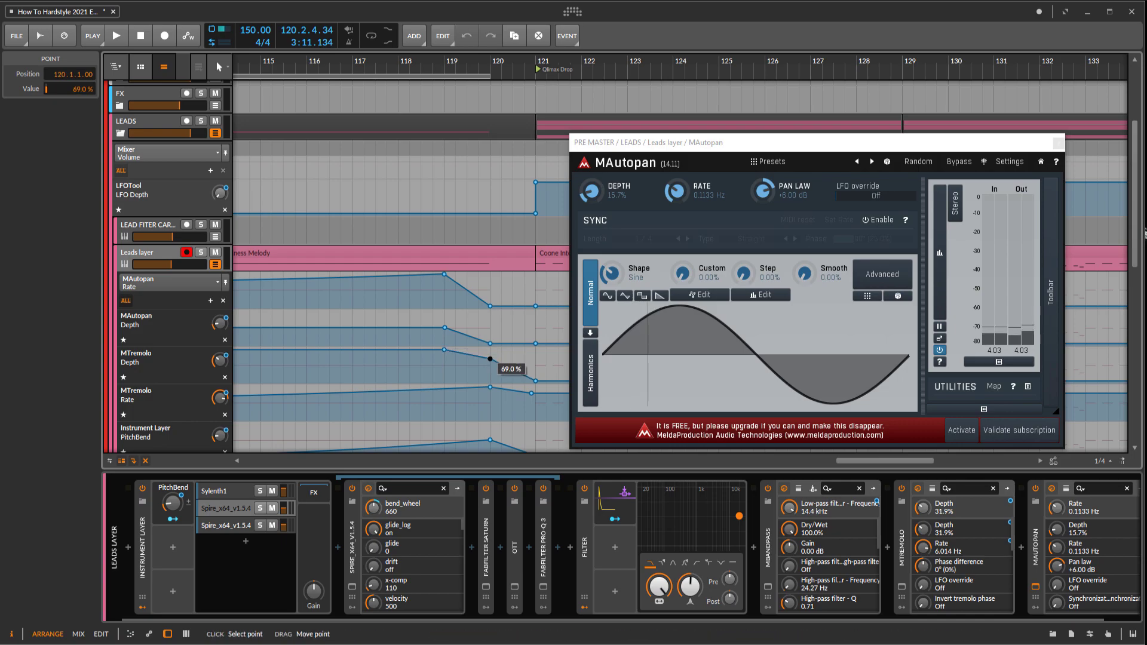
left_click_drag(441, 392, 502, 413)
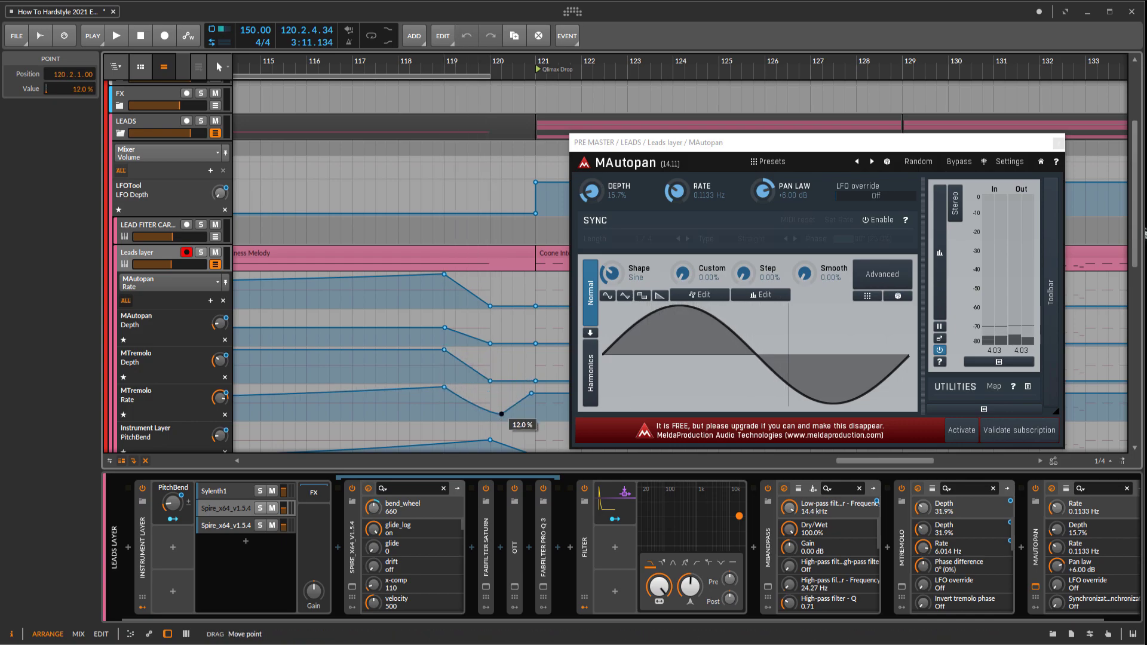
Step: Move the PitchBend automation peak to bar 119 at 49.4% and bring it down to 0% at bar 120
scroll(433, 377, "down", 3)
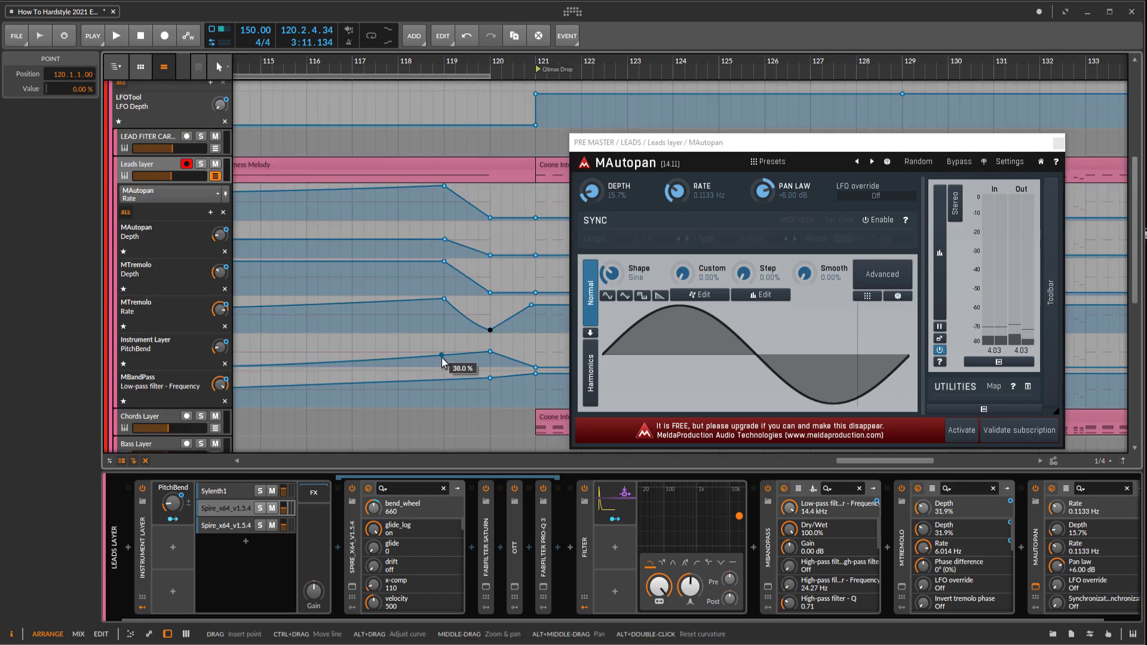
left_click(444, 356)
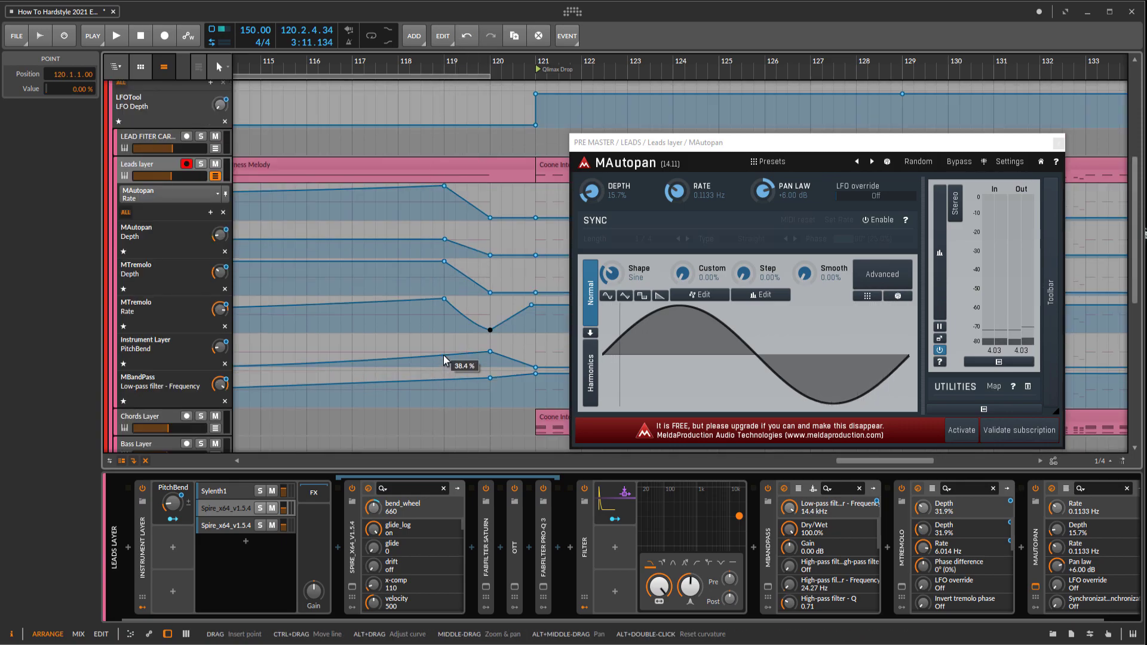
left_click_drag(443, 355, 444, 353)
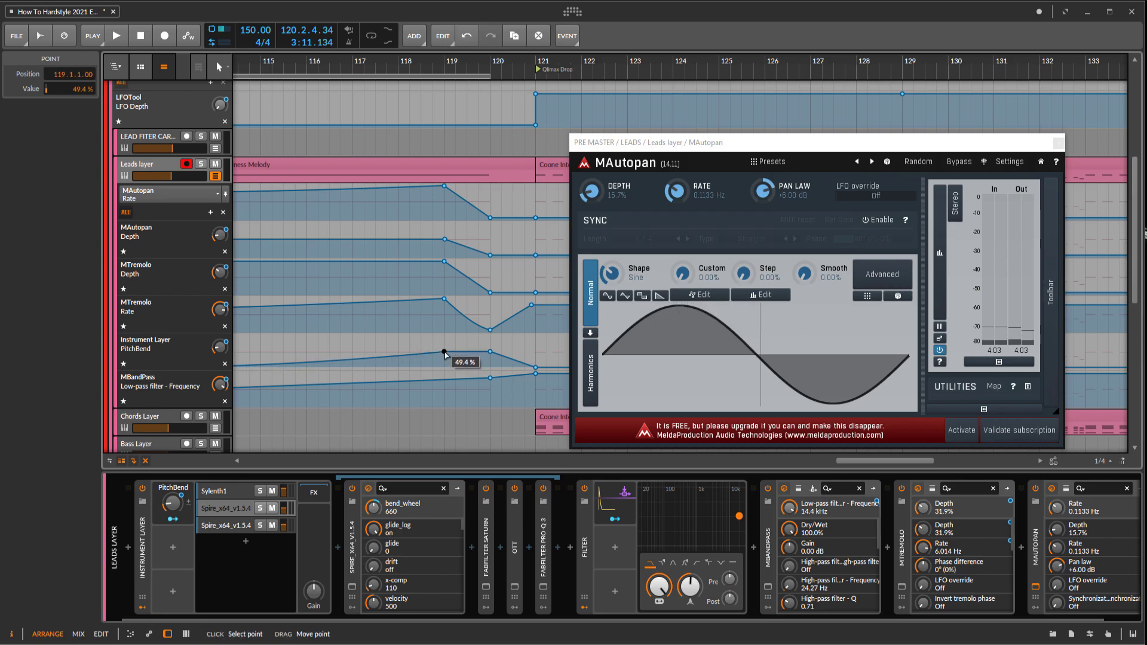
left_click(490, 352)
left_click_drag(490, 352, 489, 368)
Step: Play the Drop Build on the Leads layer and examine the automation ramps up to bar 121
scroll(449, 287, "down", 5)
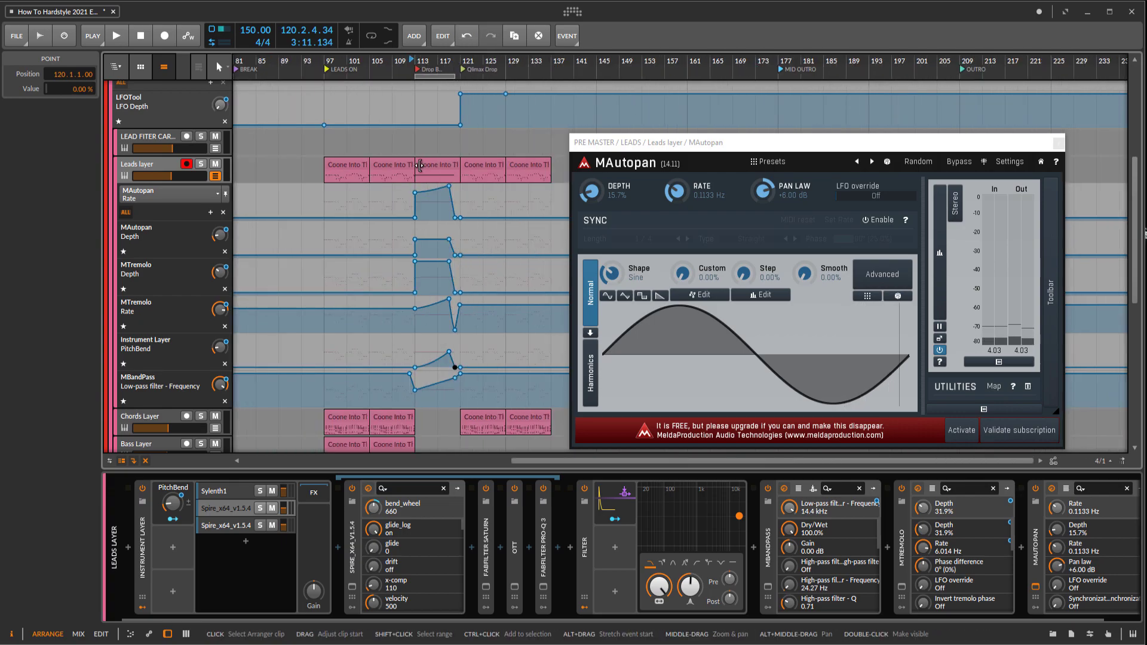
left_click(428, 175)
key("space")
scroll(438, 175, "up", 3)
scroll(434, 175, "up", 5)
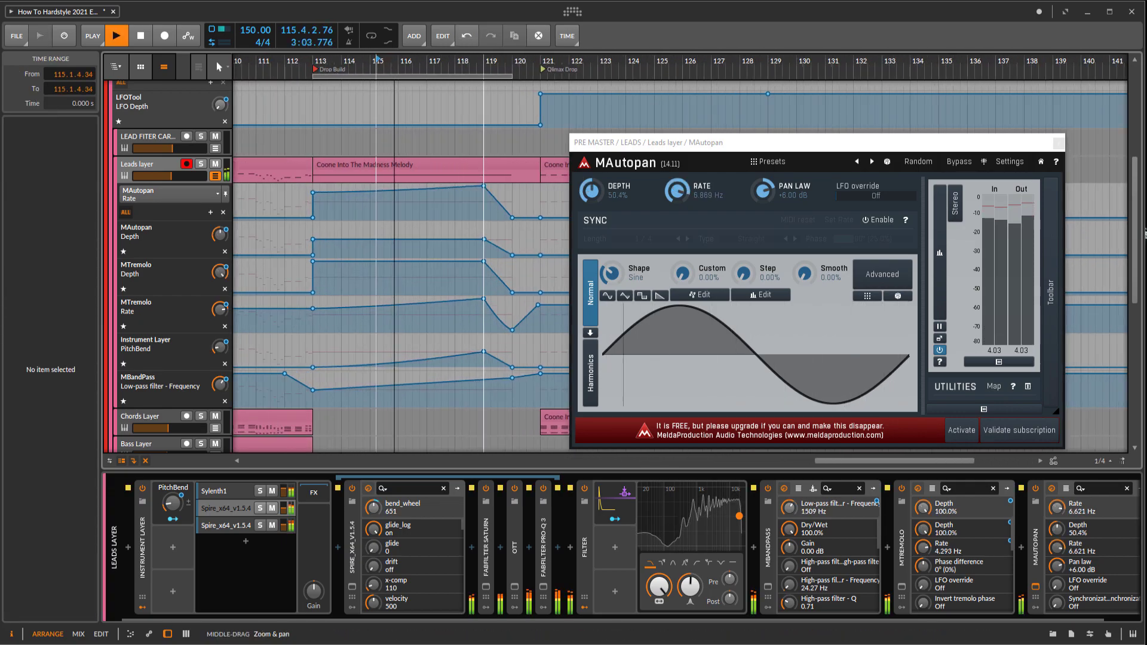
scroll(484, 287, "up", 1)
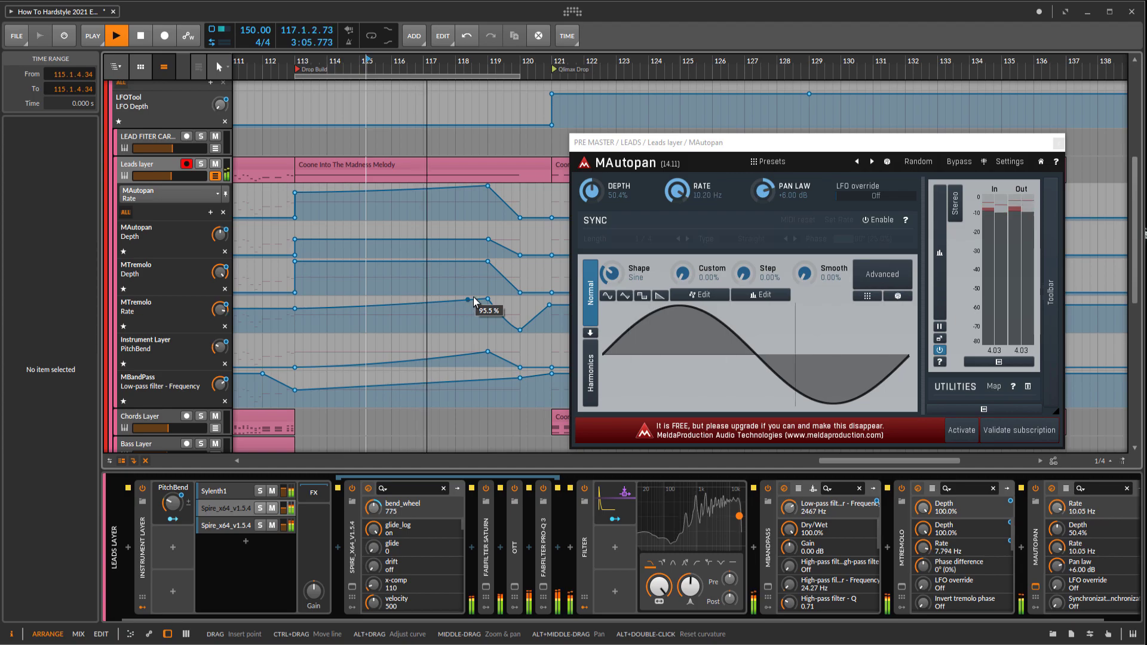
scroll(418, 302, "down", 2)
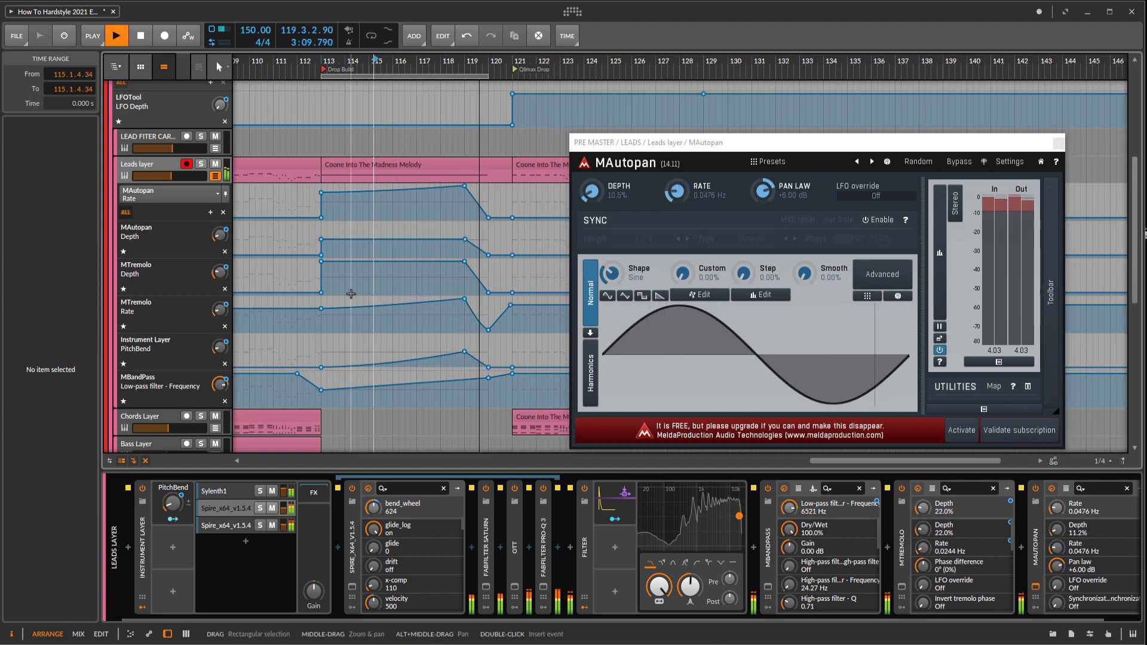
scroll(472, 334, "up", 3)
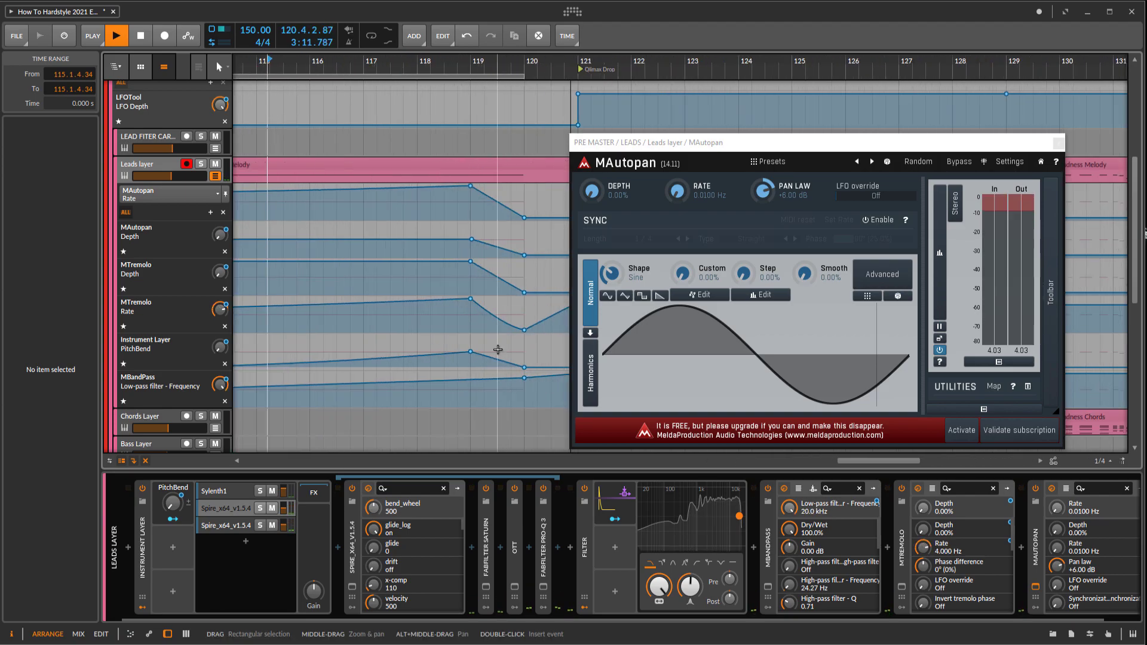
key("space")
Step: Add a low-pass frequency point at bar 119 (82.6%) on MBandPass, lower bar 120 to 11.0%, and listen to the dip
scroll(520, 365, "down", 1)
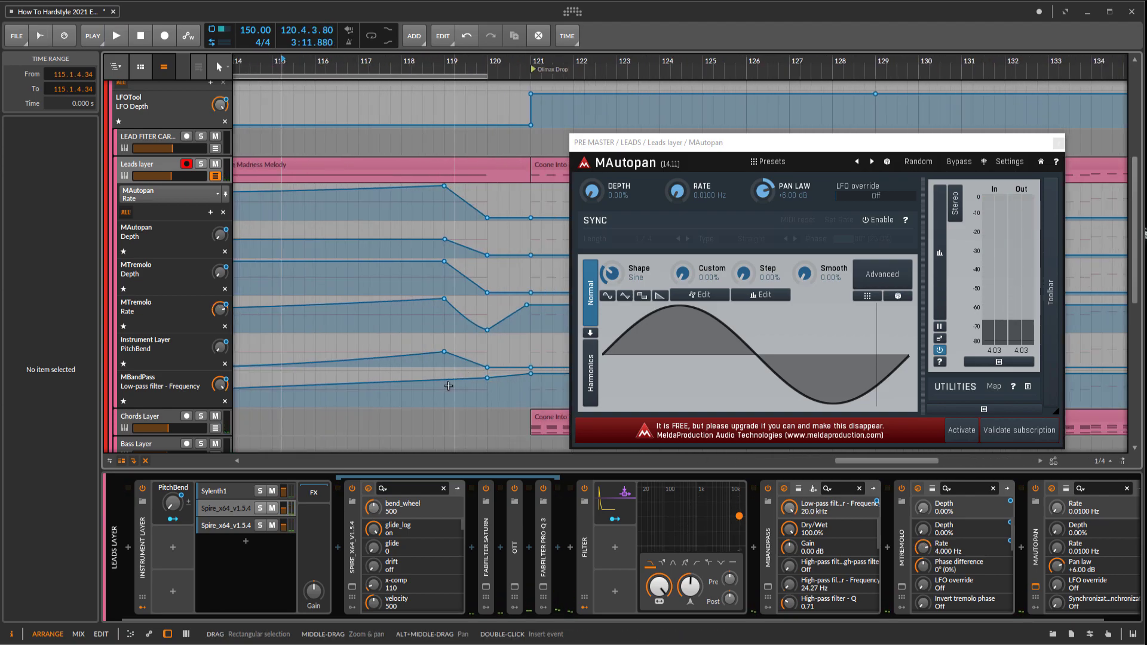
double_click(446, 378)
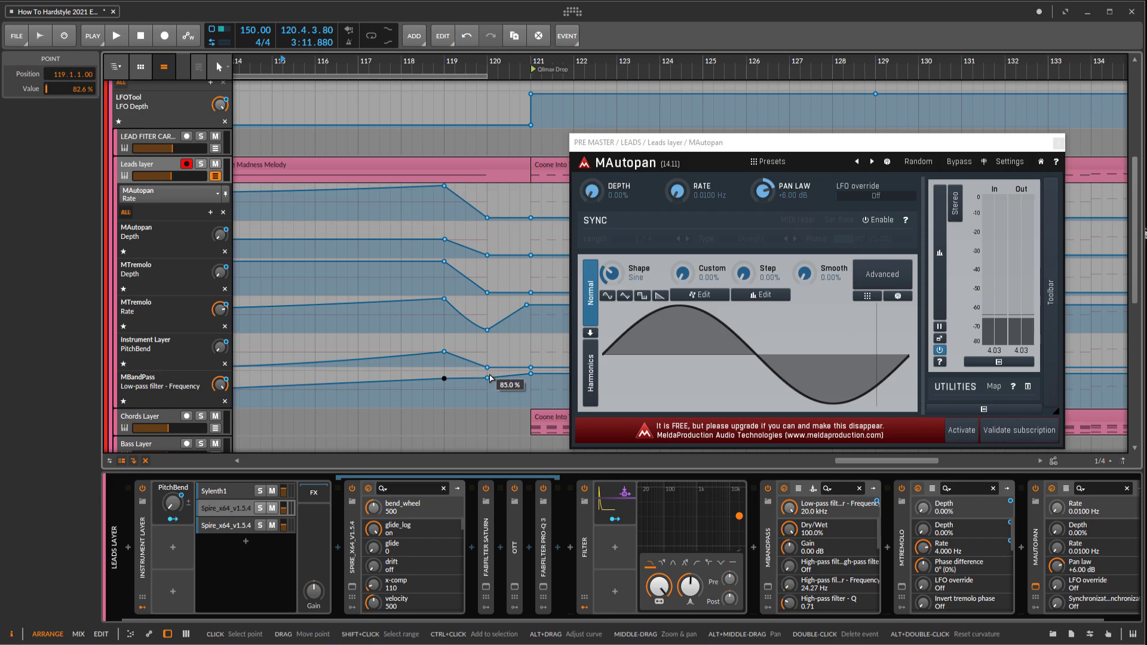
left_click_drag(486, 380, 498, 389)
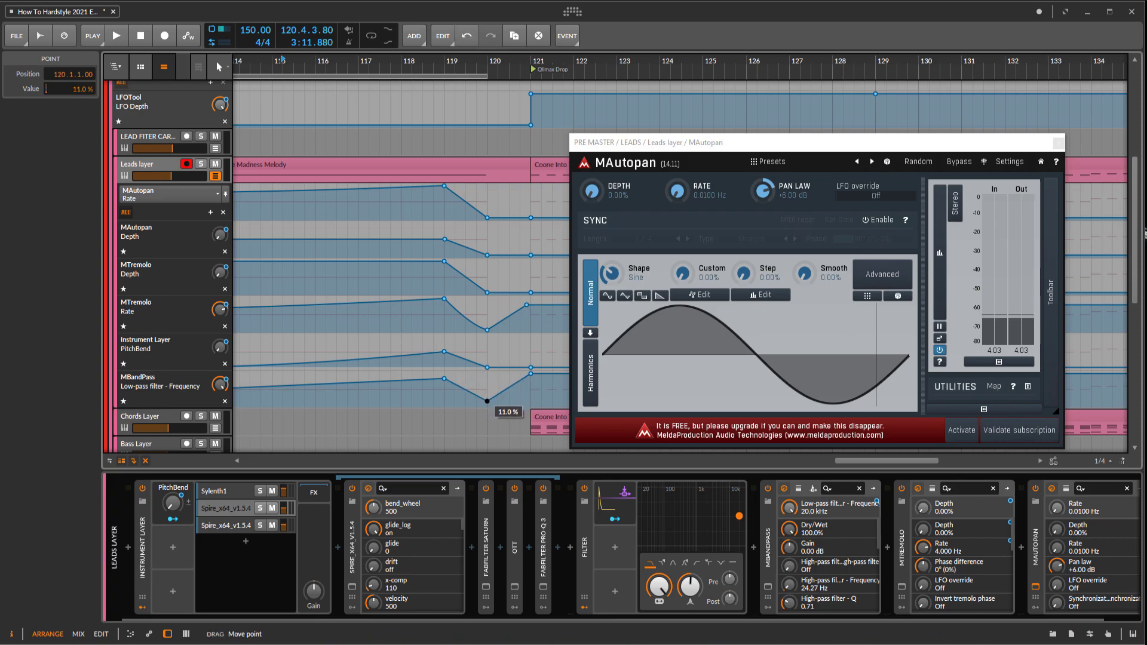
left_click(413, 172)
key("space")
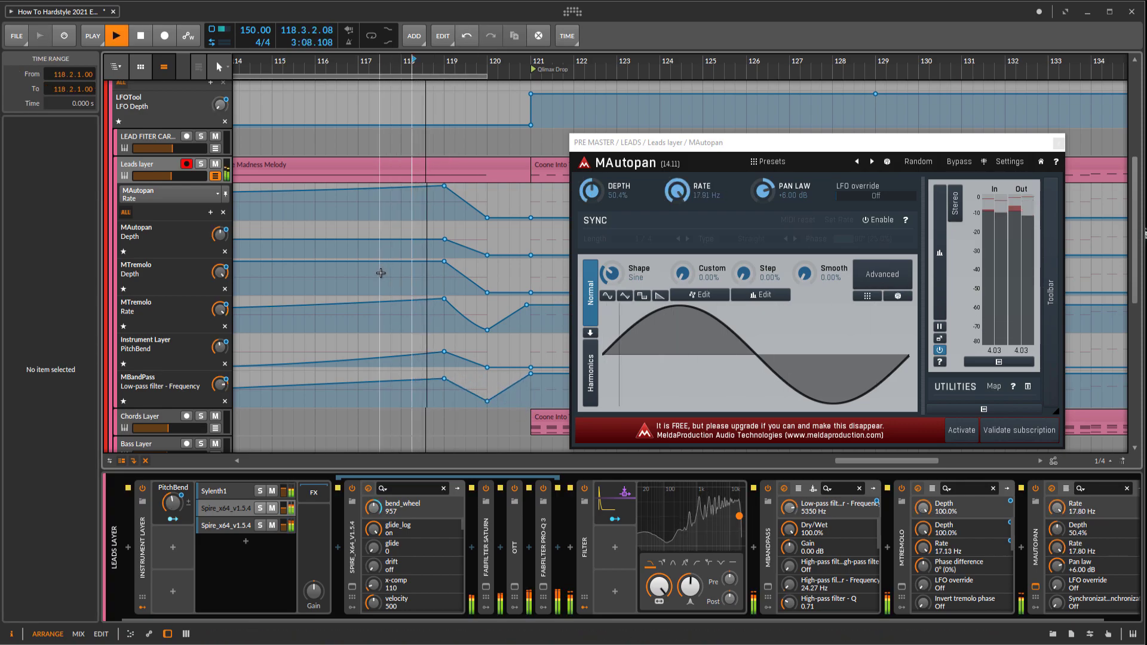
left_click_drag(387, 316, 430, 394)
key("space")
Step: Add a one-bar D#4 note at bar 8 of the melody clip, splitting it at bar 9 and deleting the excess
left_click_drag(449, 227, 439, 170)
double_click(443, 172)
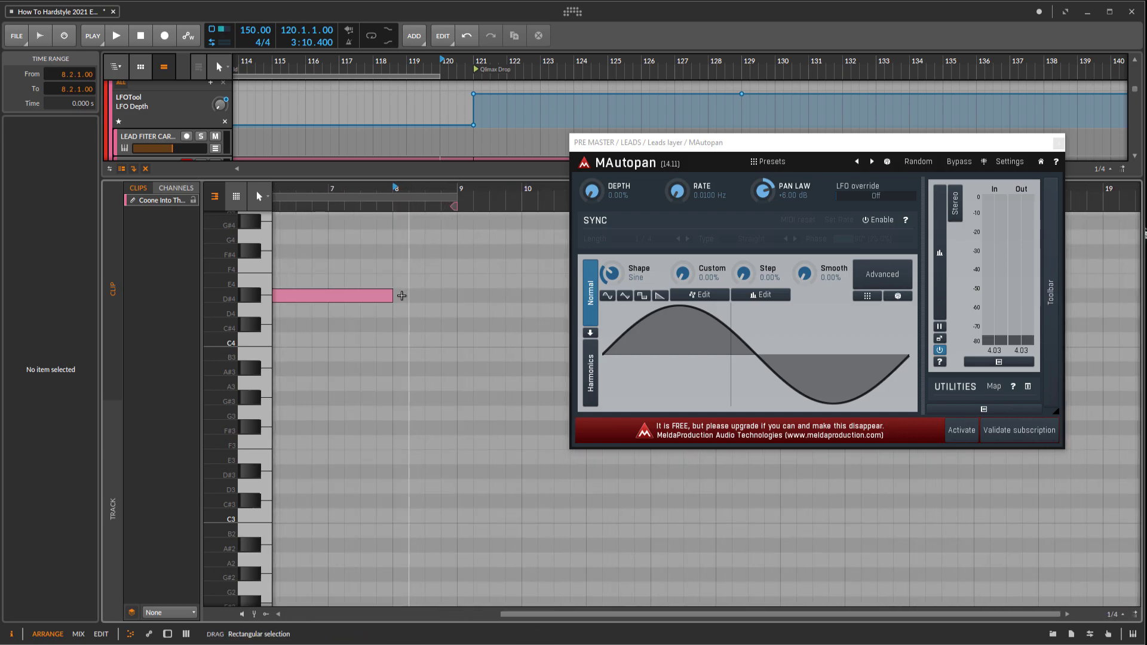
double_click(402, 294)
key("2")
left_click(460, 295)
key("ctrl+e")
key("1")
left_click(483, 298)
key("Delete")
key("e")
Step: Drop the MBandPass low-pass frequency to 0% at bar 120 with a curved rise to bar 121, and split the melody clip at bar 120
scroll(445, 218, "up", 2)
left_click_drag(444, 402, 464, 402)
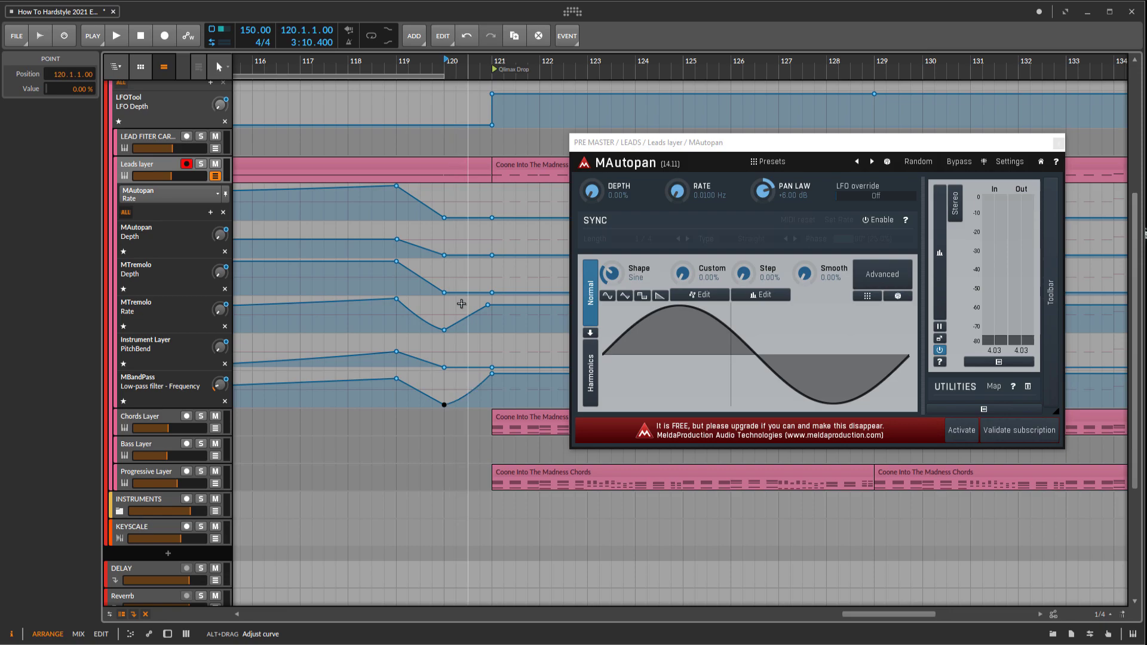
scroll(463, 317, "up", 2)
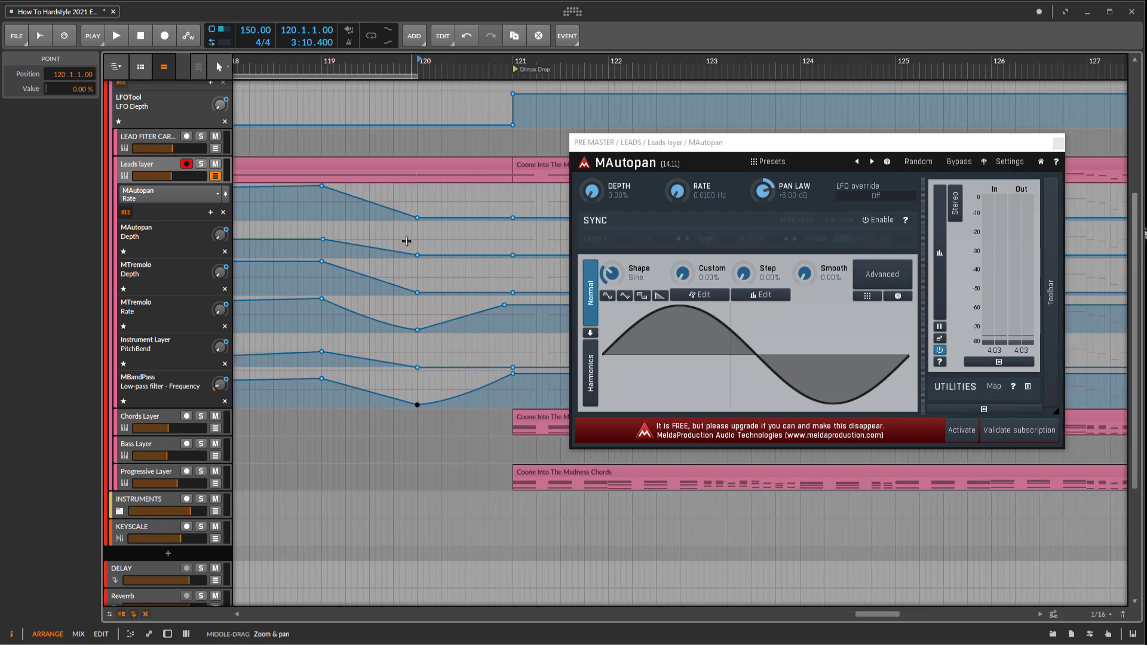
left_click(417, 174)
left_click(436, 168)
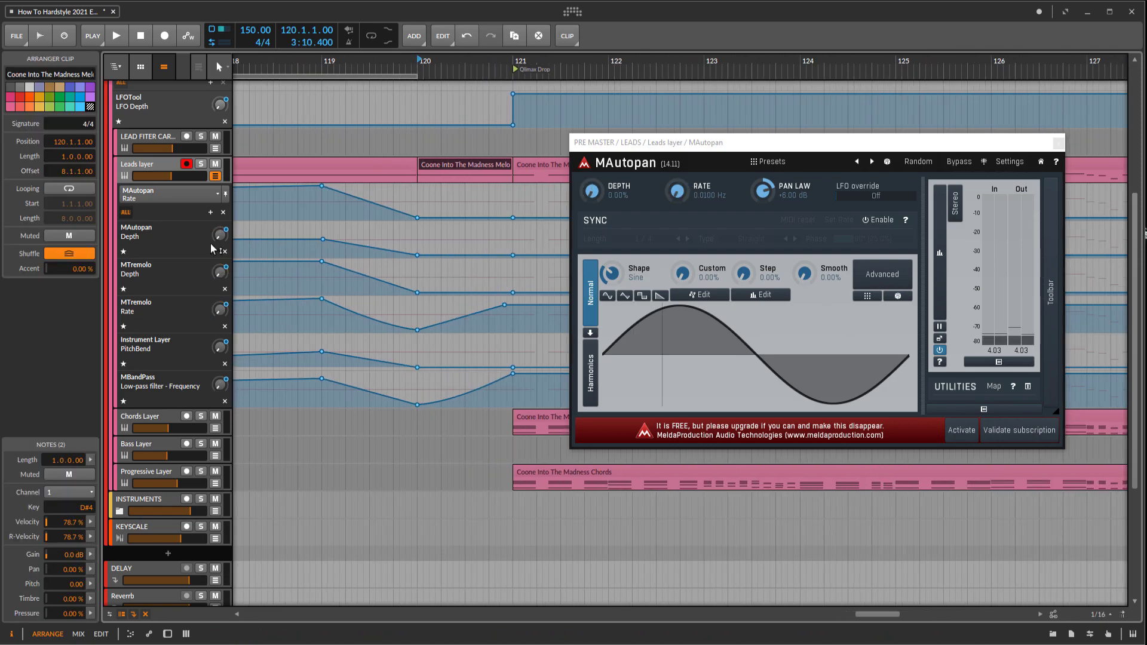
Step: Automate MTremolo's depth to jump up at bar 120, slope slightly down across the bar and drop to 0% at bar 121
left_click(441, 283)
left_click_drag(497, 291, 513, 269)
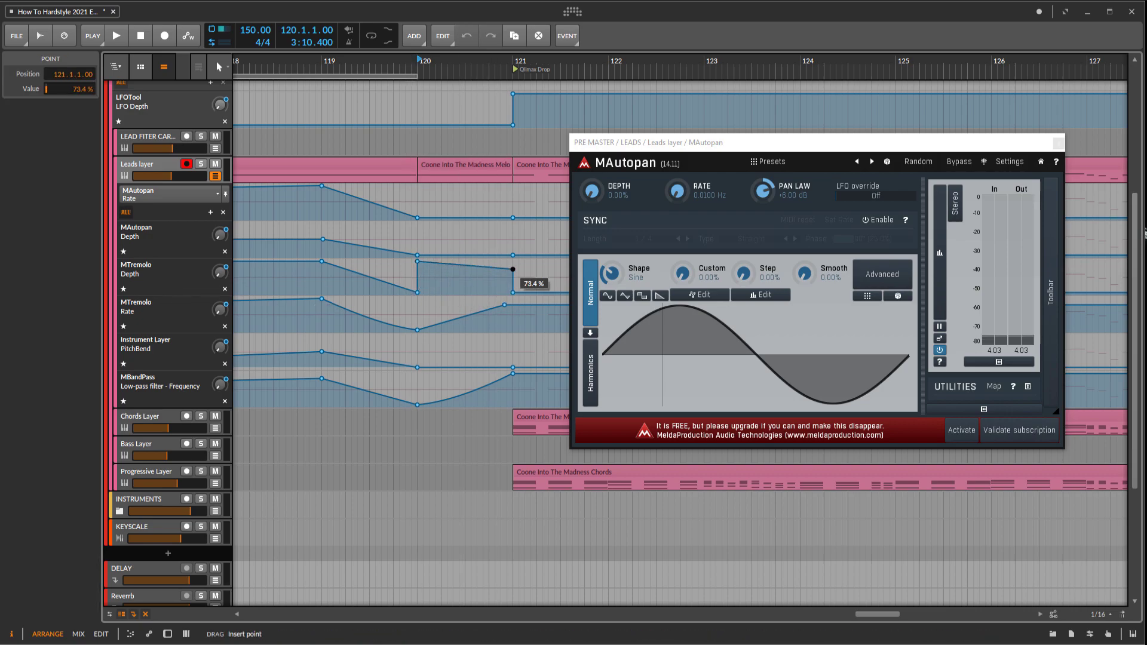
Step: Try raising MAutopan's depth between bars 120 and 121, listen to it, and undo the change
left_click_drag(417, 256, 417, 241)
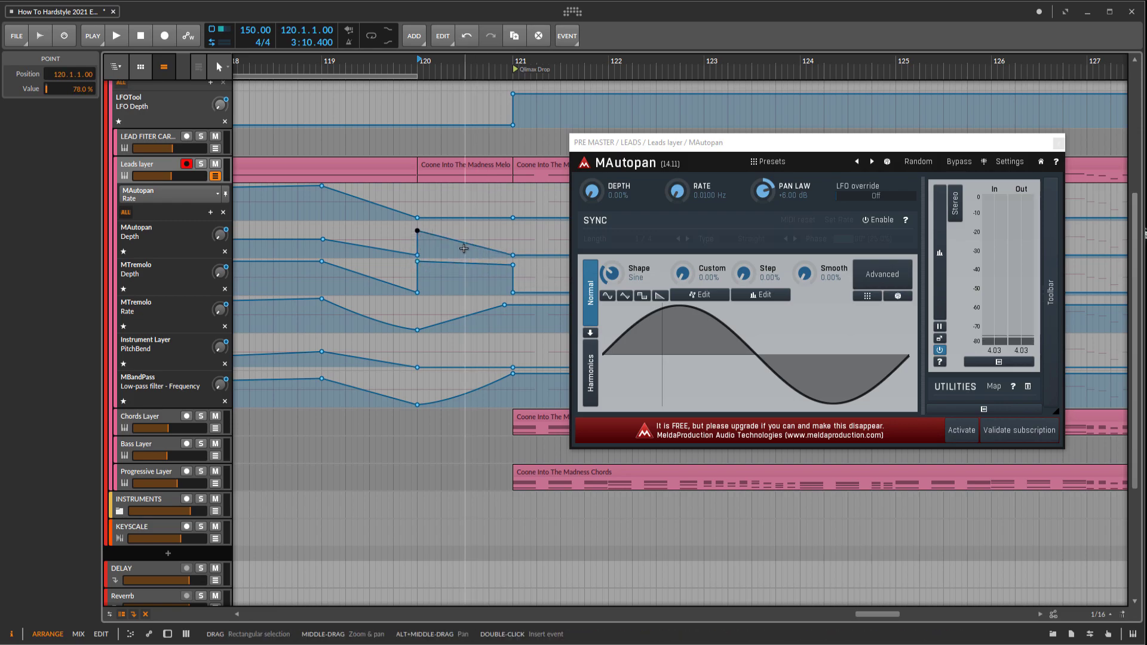
left_click_drag(464, 243, 507, 237)
left_click_drag(417, 231, 417, 224)
left_click(416, 176)
key("space")
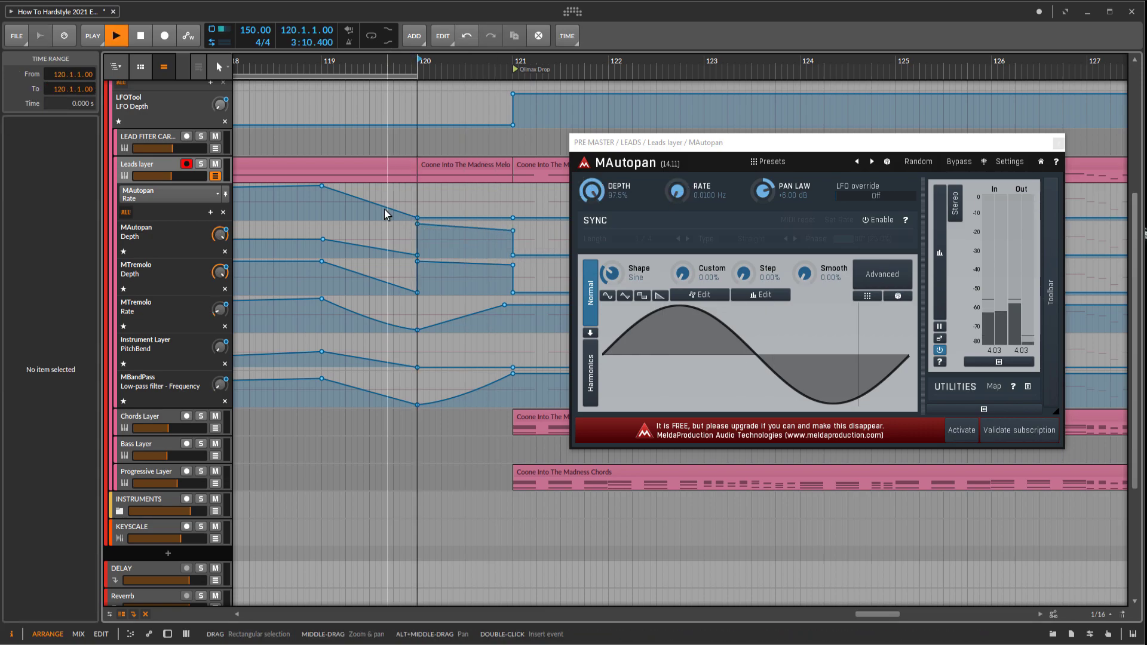
key("space")
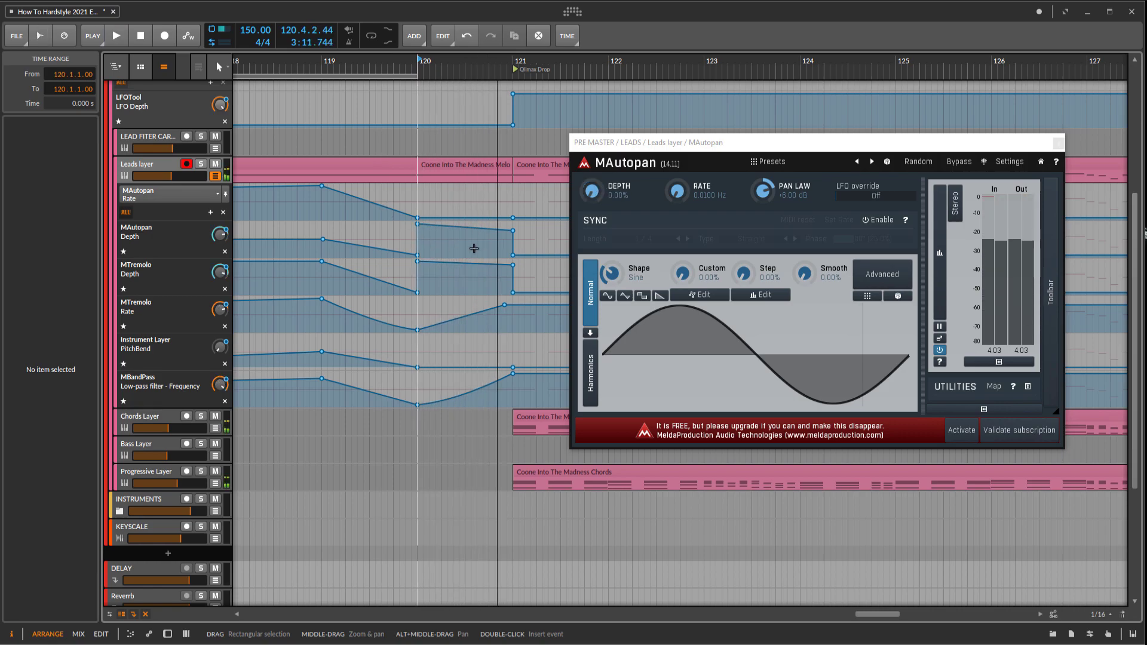
key("ctrl+z")
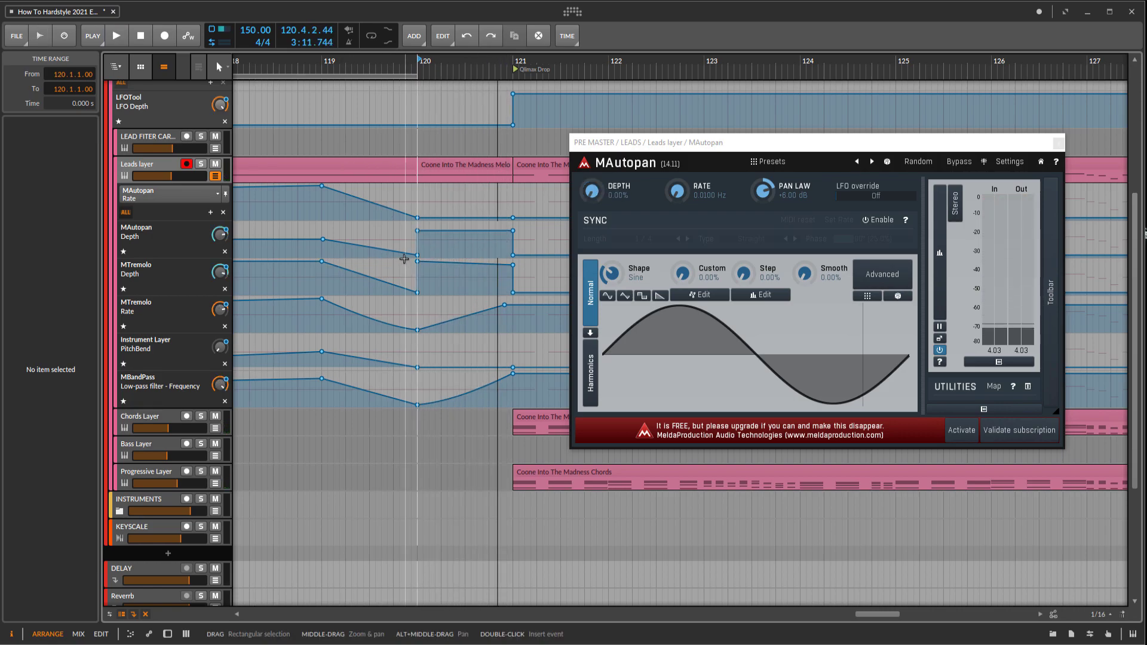
left_click_drag(418, 230, 425, 263)
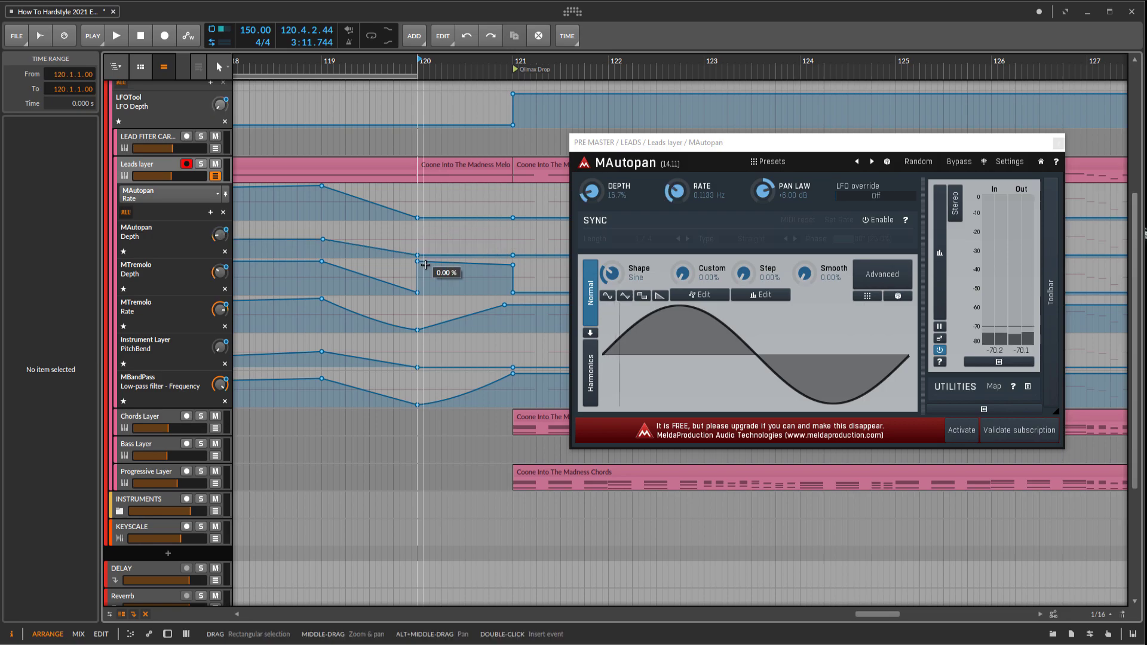
Step: Automate MTremolo's rate to jump to 100% at bar 120, stay high through the bar and drop to 0% at bar 121
left_click_drag(435, 329, 417, 299)
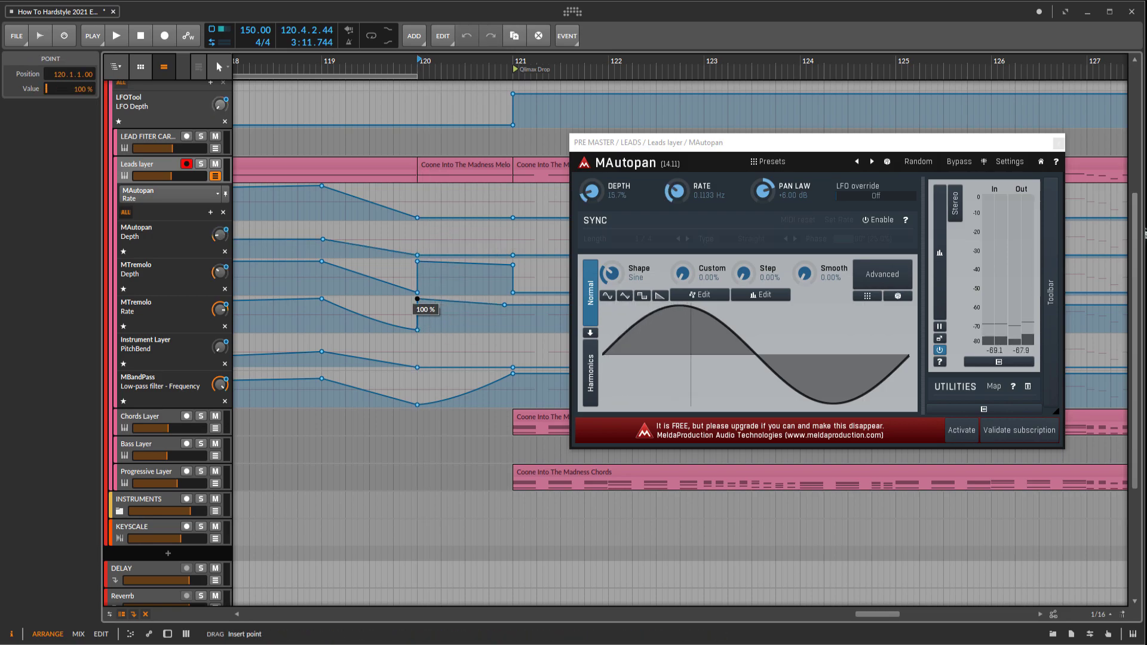
left_click_drag(505, 305, 520, 373)
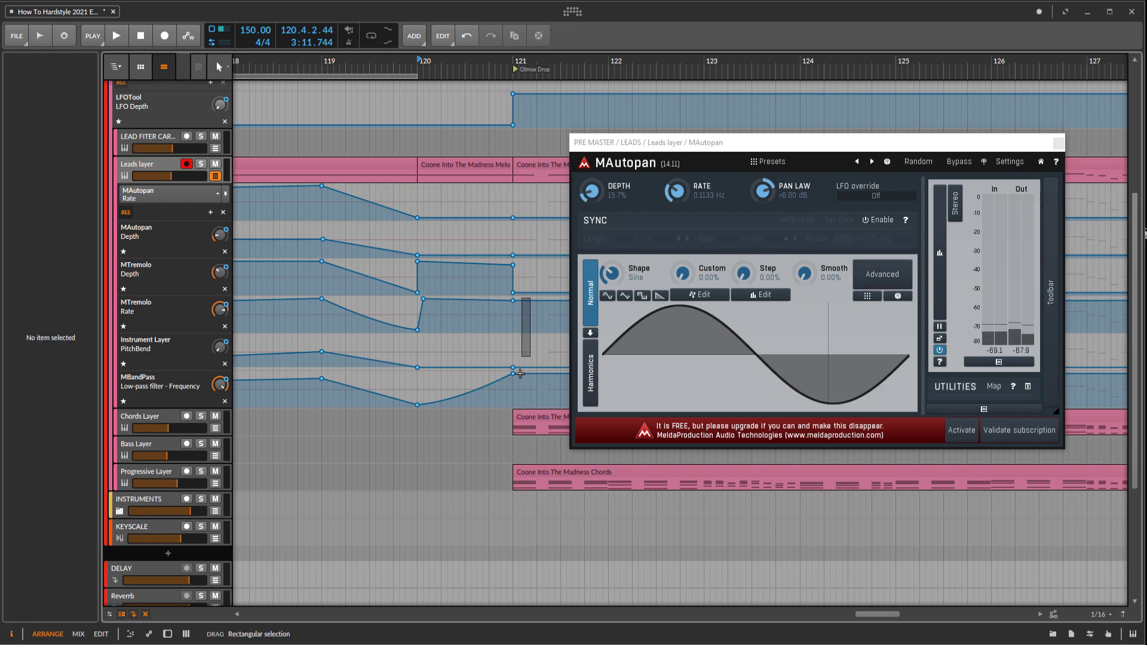
left_click(549, 301)
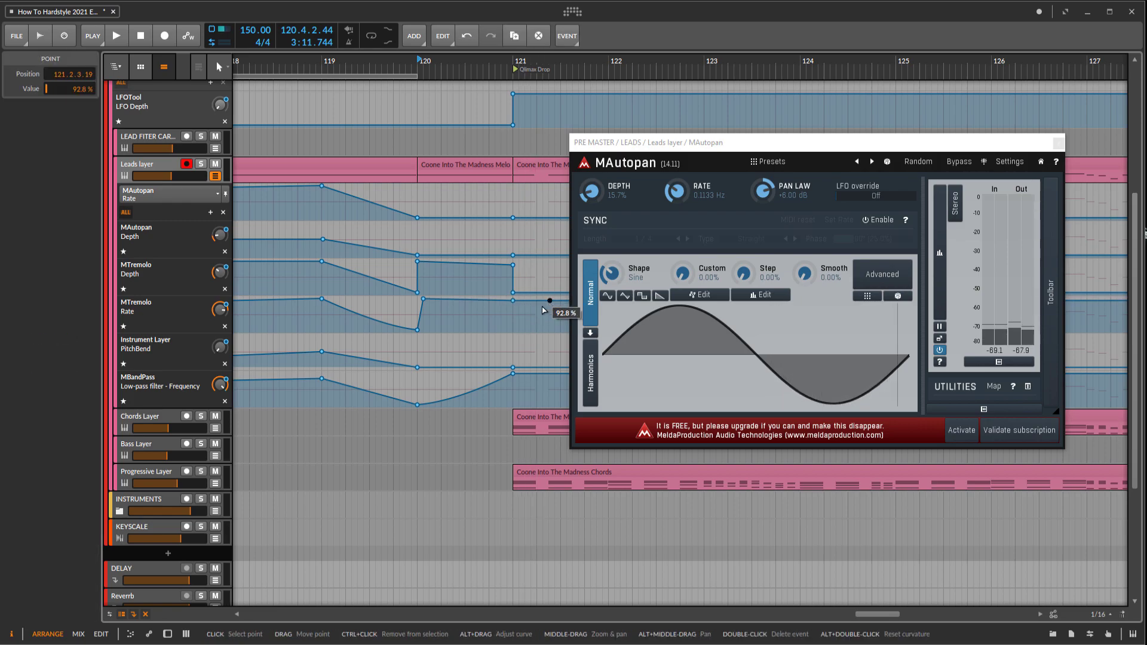
left_click_drag(546, 305, 509, 334)
left_click_drag(423, 298, 417, 298)
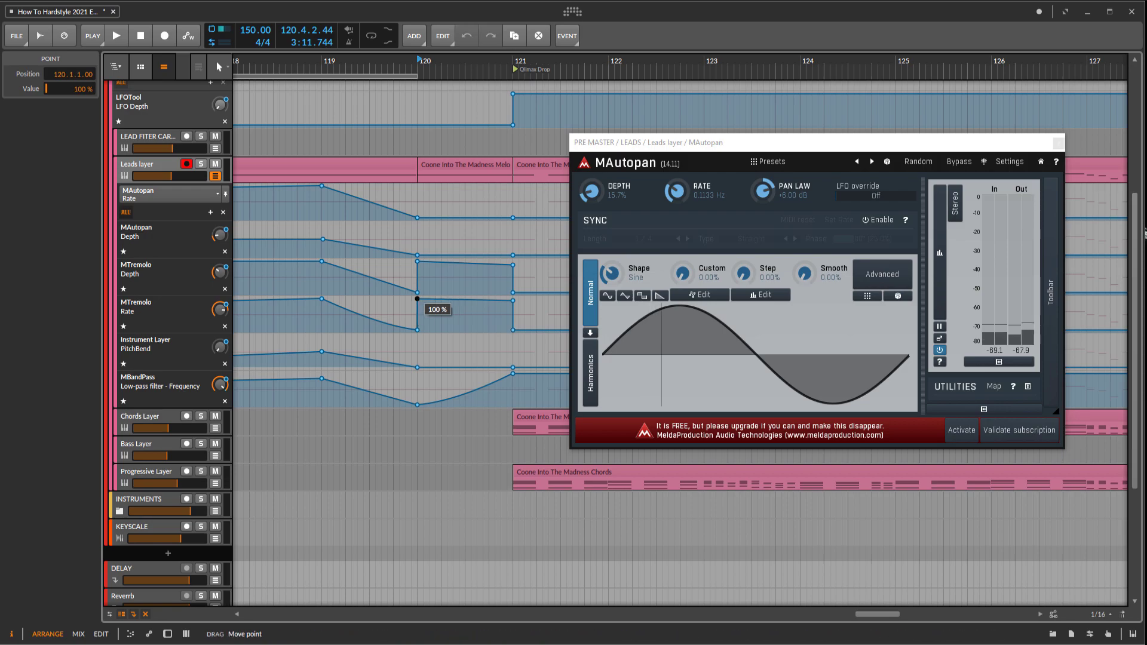
Step: Listen to the tremolo burst from bar 120 into the drop
left_click(416, 268)
key("space")
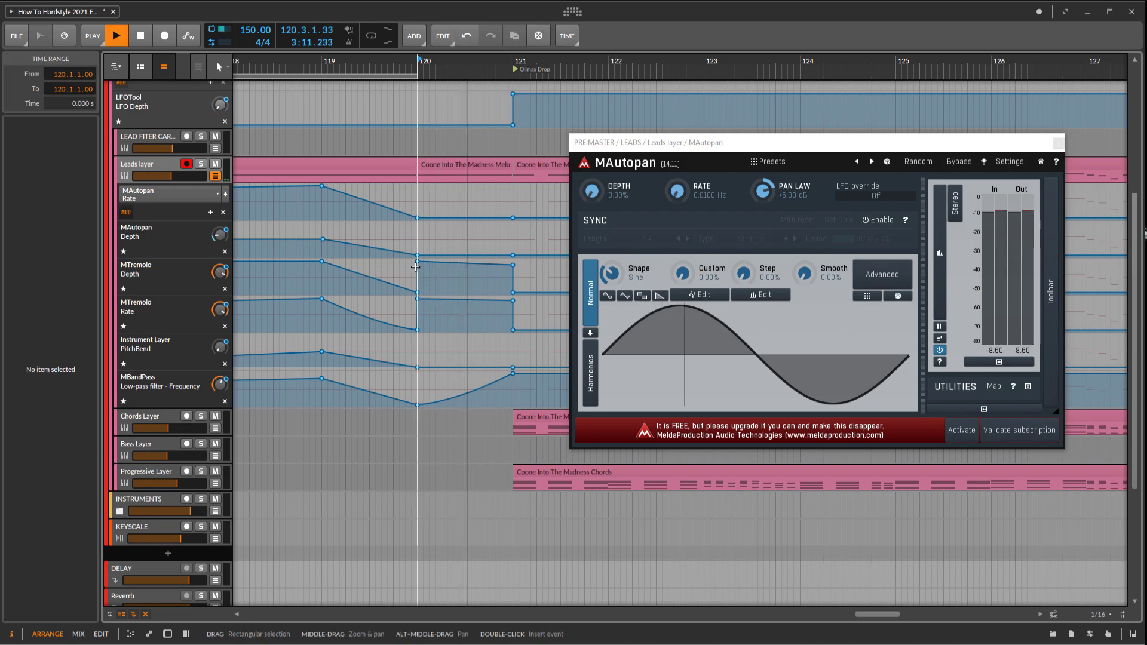
scroll(497, 281, "down", 4)
scroll(505, 289, "up", 4)
key("space")
Step: Adjust the end of MTremolo's rate burst while listening, placing its last high point at 120.4.3 with 93.8%
left_click_drag(496, 301, 495, 305)
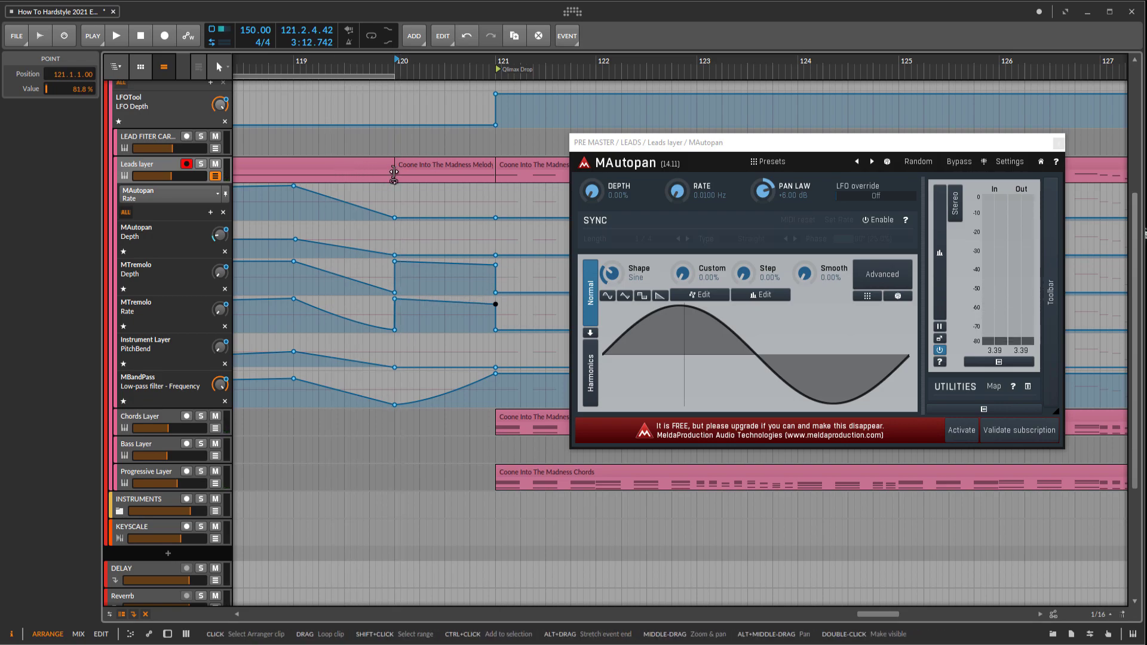
left_click(394, 173)
key("space")
left_click(396, 175)
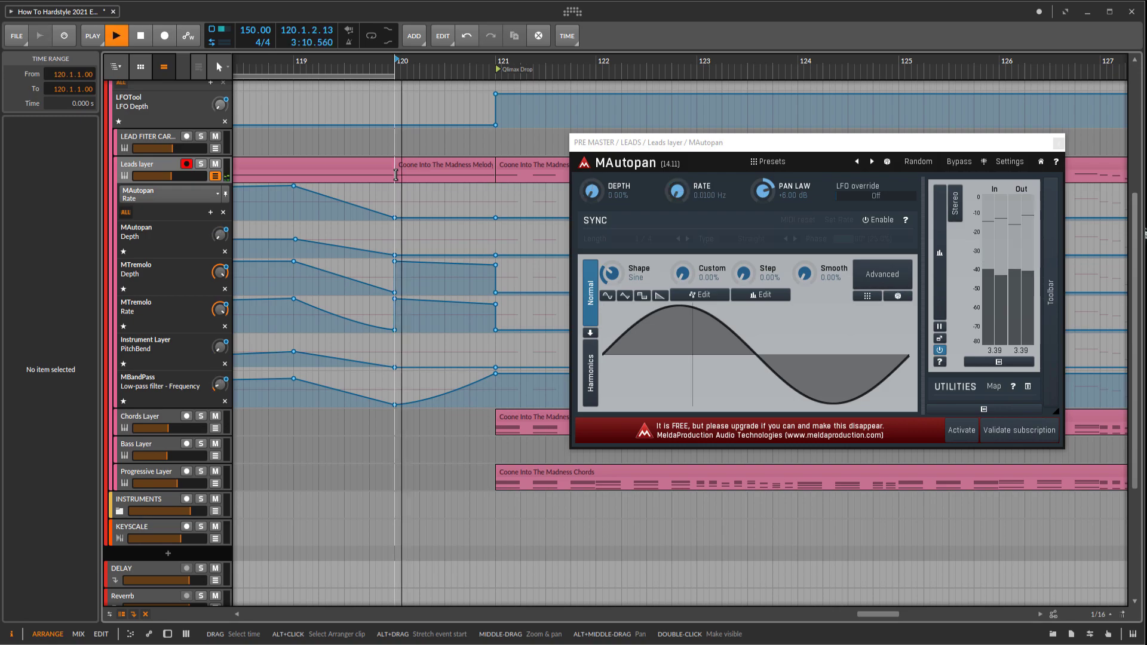
left_click_drag(412, 191, 359, 269)
left_click_drag(438, 306, 417, 301)
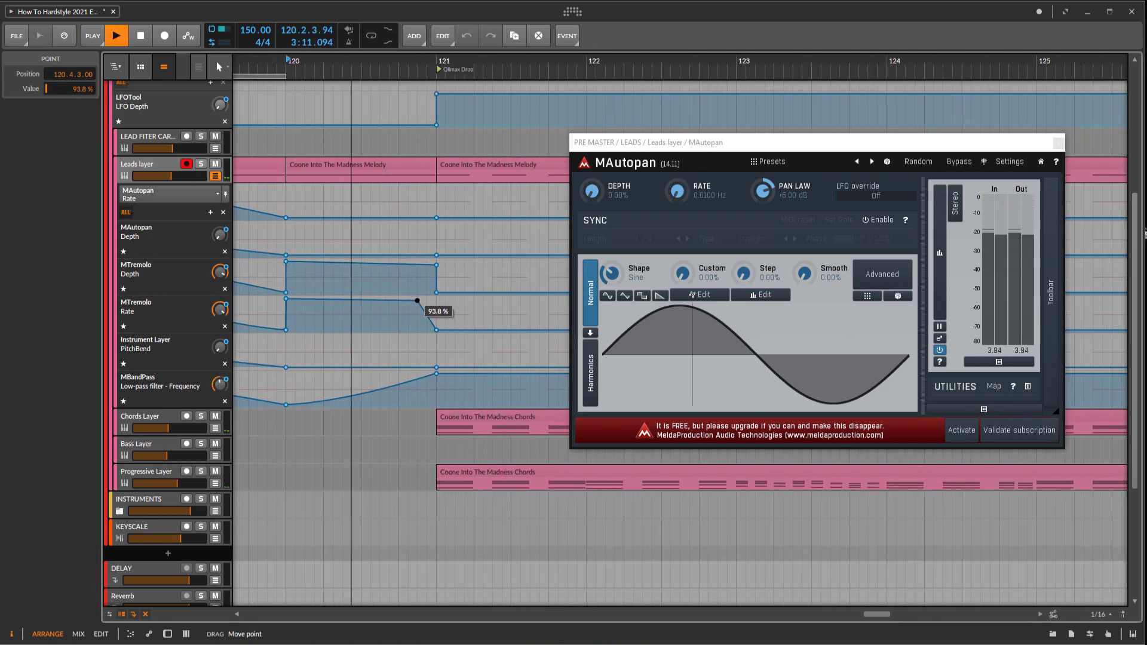
Step: Close the MAutopan window and listen to the transition from bar 120 into the drop
key("space")
key("space")
left_click(1059, 143)
left_click_drag(634, 256, 612, 269)
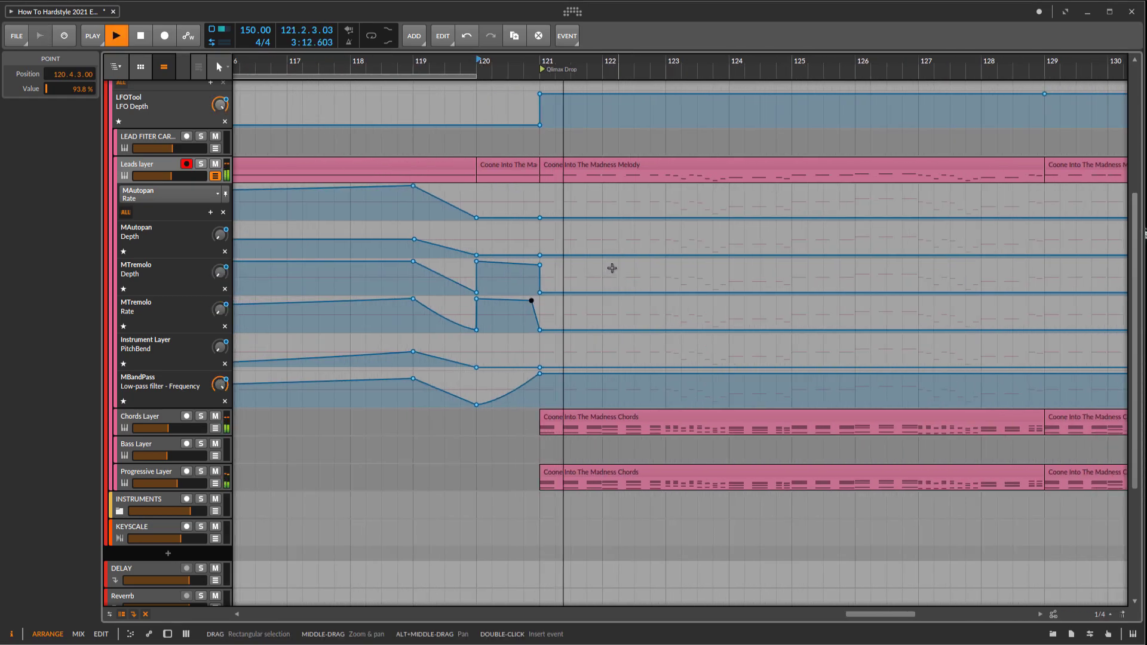
scroll(612, 269, "up", 3)
left_click_drag(488, 267, 372, 294)
key("space")
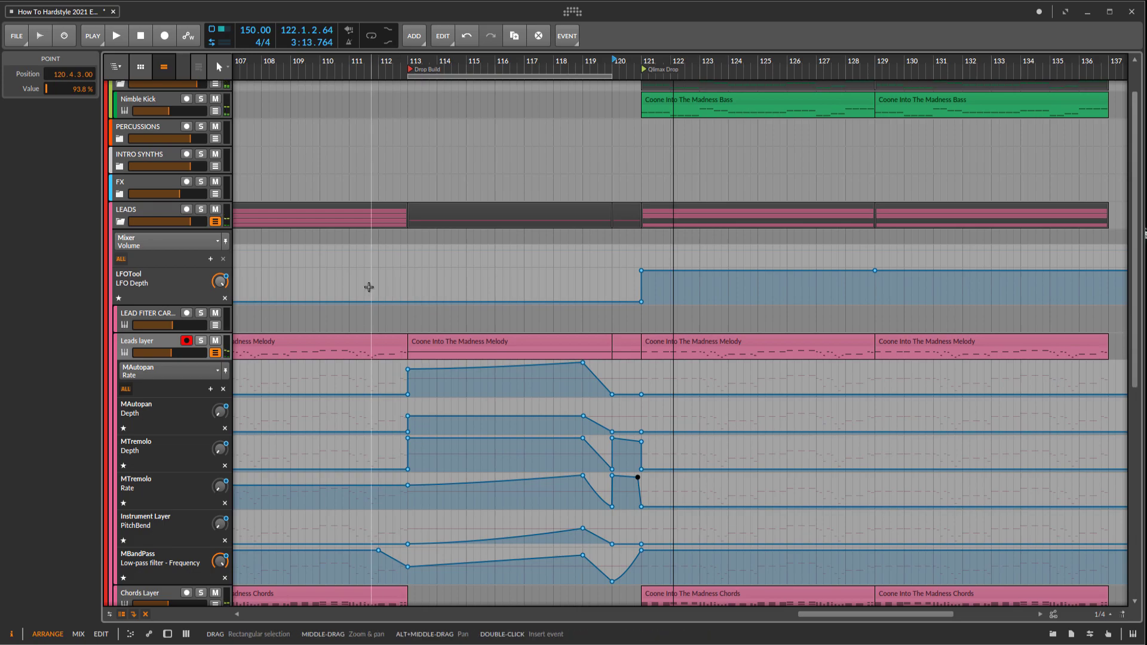
Step: Play the whole Drop Build from bar 112 through the start of the drop at bar 121
left_click(385, 372)
key("space")
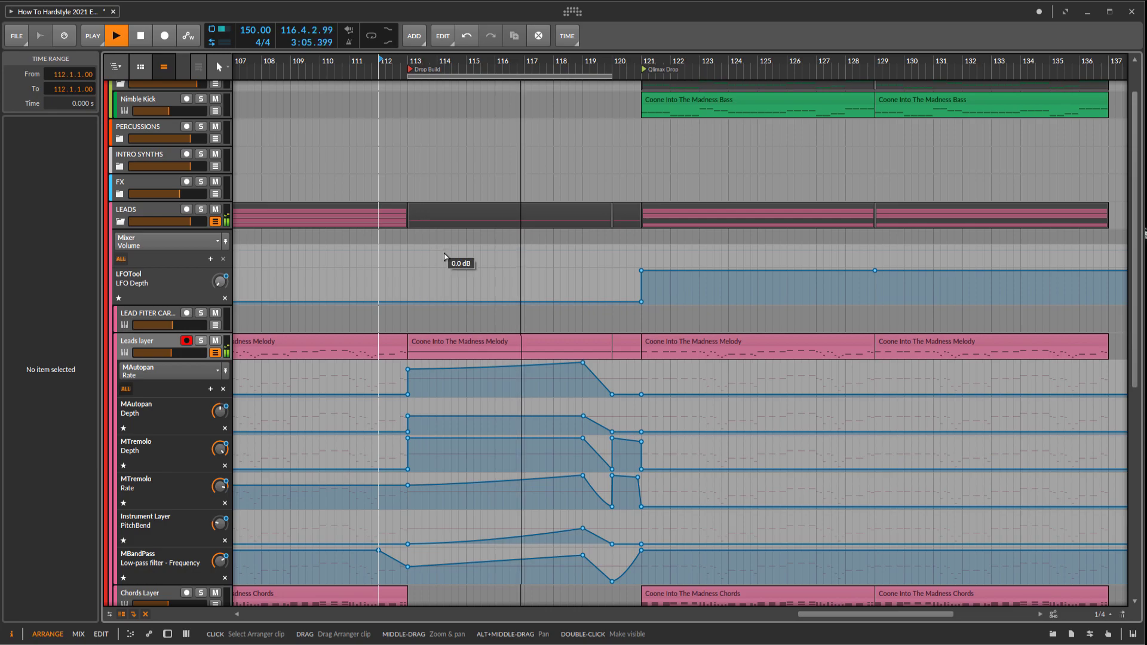
left_click_drag(502, 266, 563, 343)
key("space")
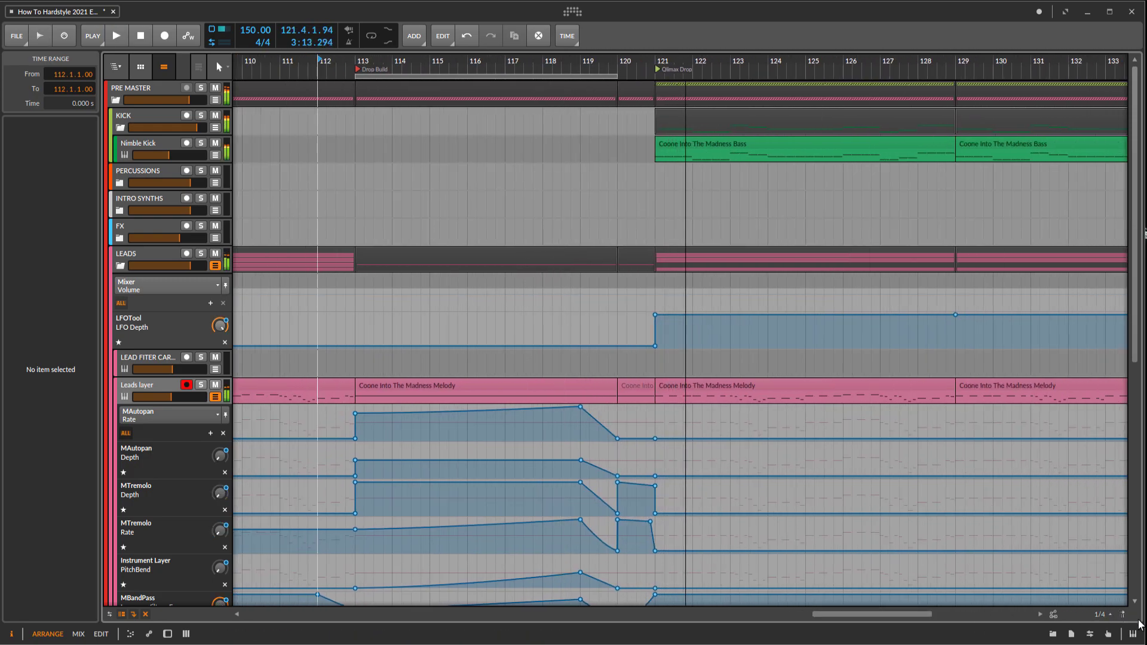
Step: Open the file browser, look through the Deny Light sample folders, and open its Snare Rolls folder
left_click(1053, 637)
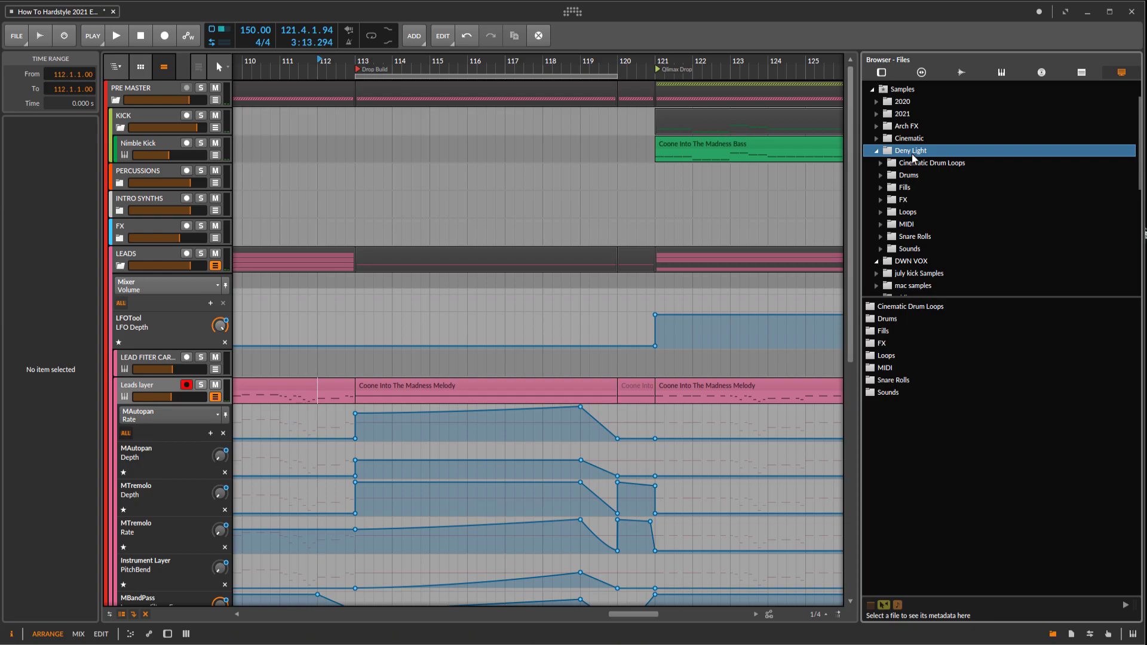
left_click_drag(465, 269, 551, 284)
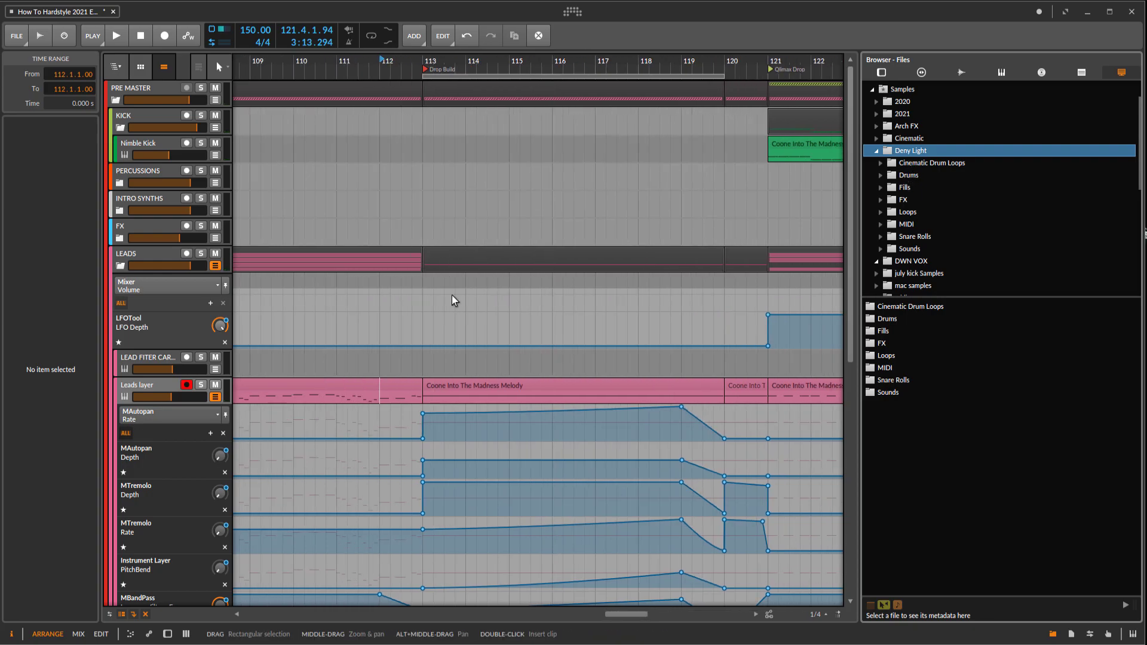
left_click(423, 260)
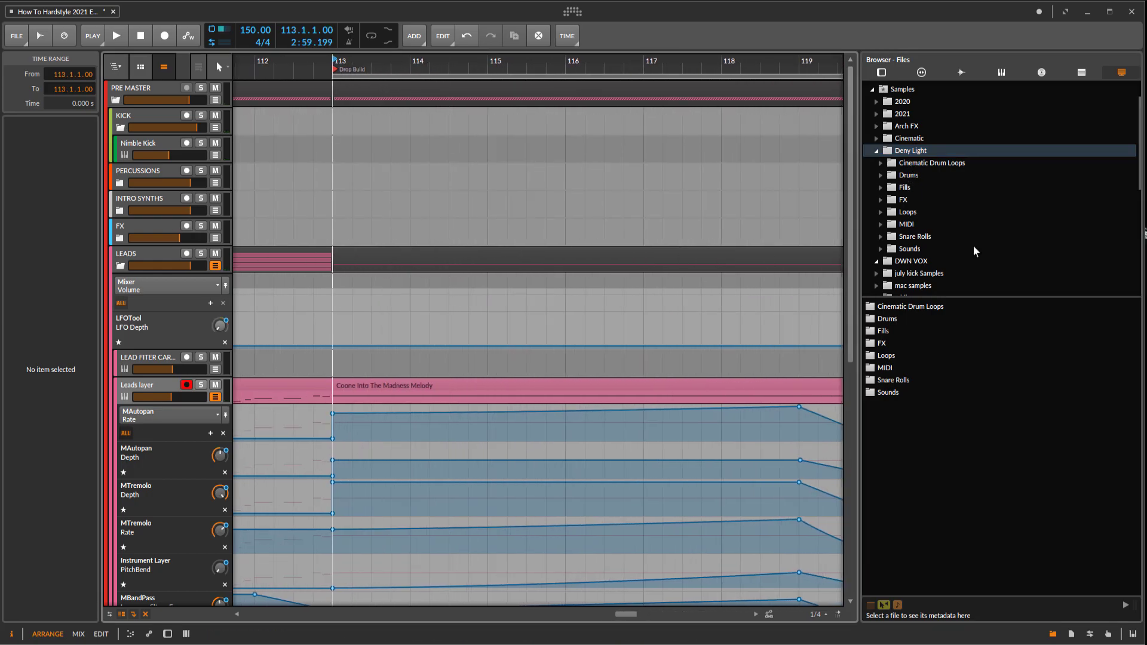
left_click(908, 175)
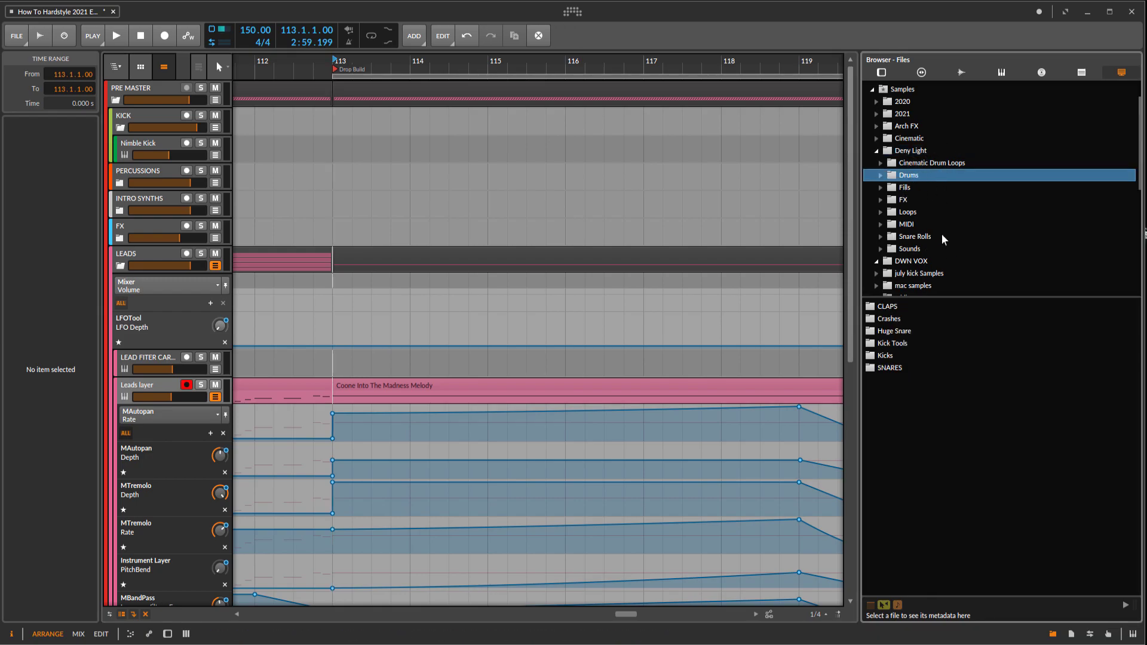
scroll(664, 296, "right", 2)
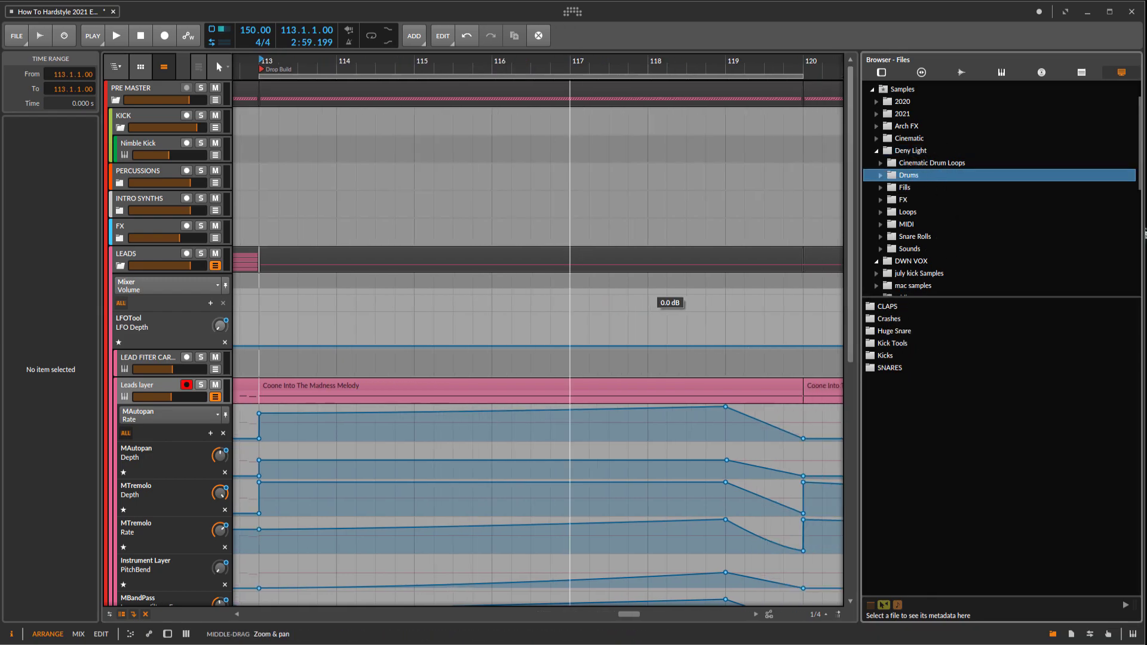
left_click(908, 212)
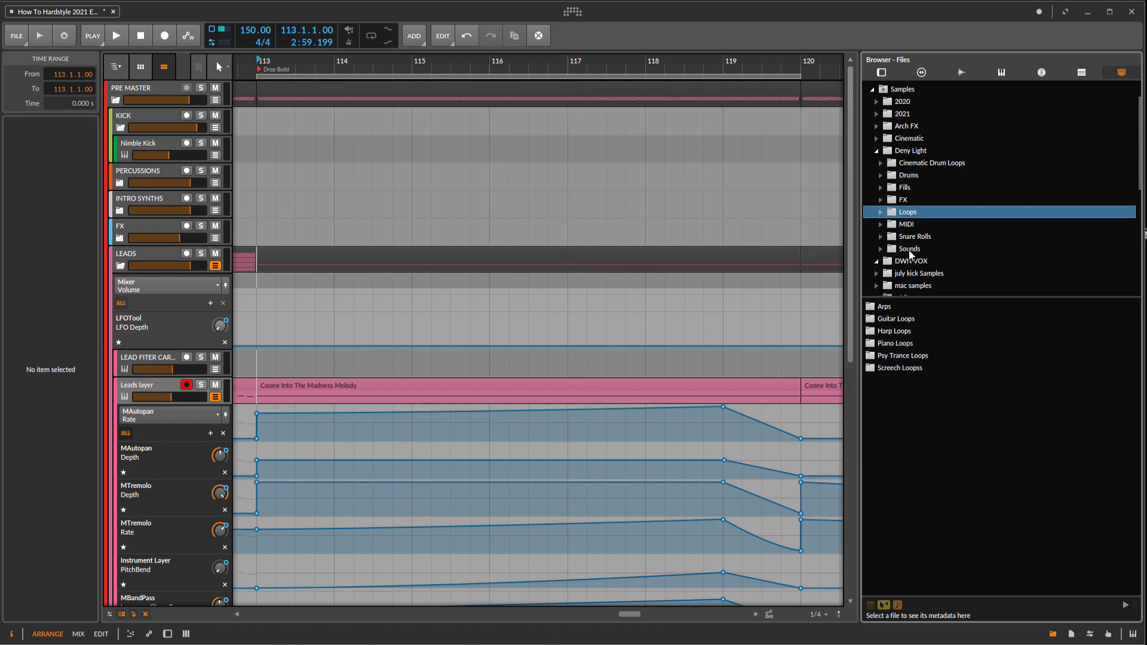
left_click(906, 188)
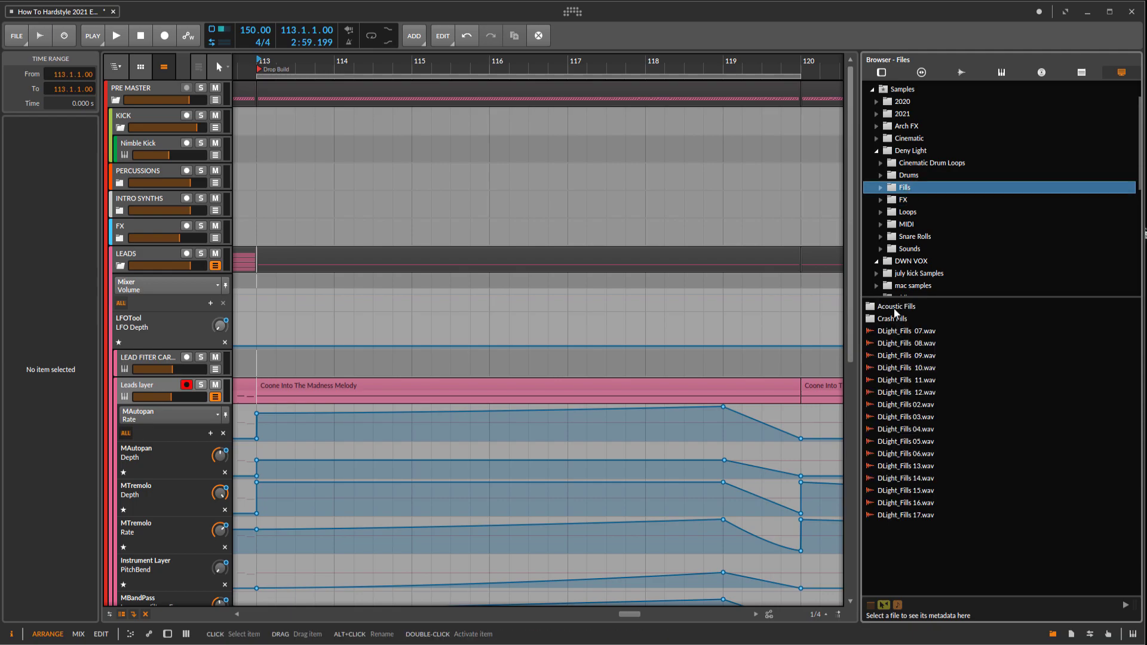
left_click(913, 238)
Step: Preview Snare Roll 07, expand the PERCUSSIONS group, and place the sample on the Snares track at bar 113
left_click(915, 359)
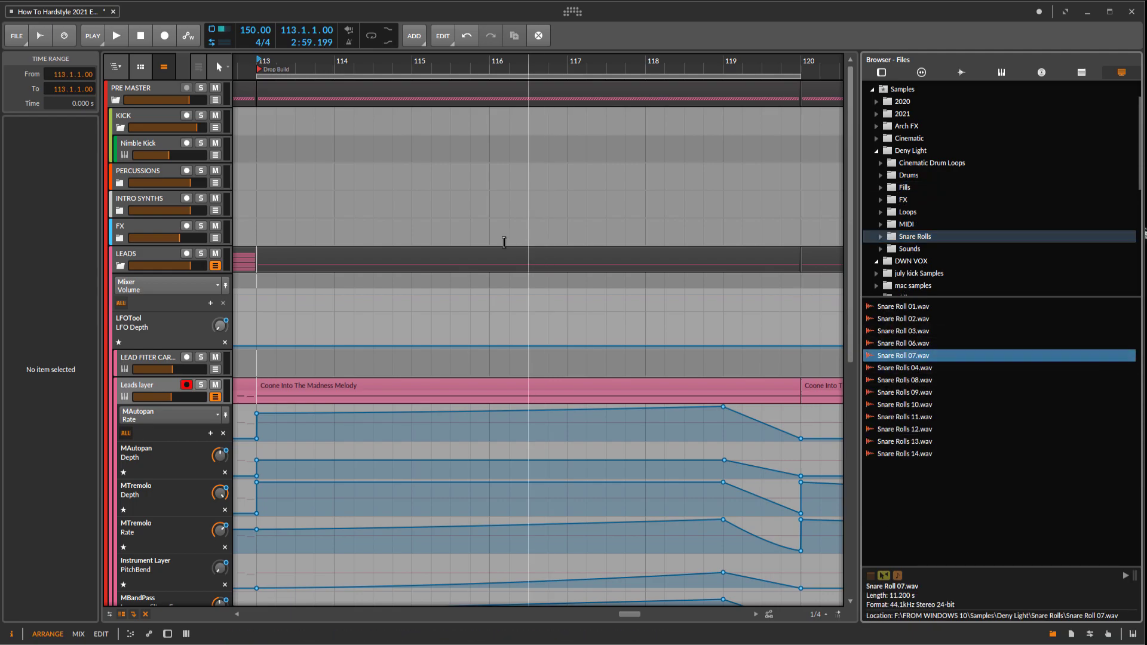
key("minus")
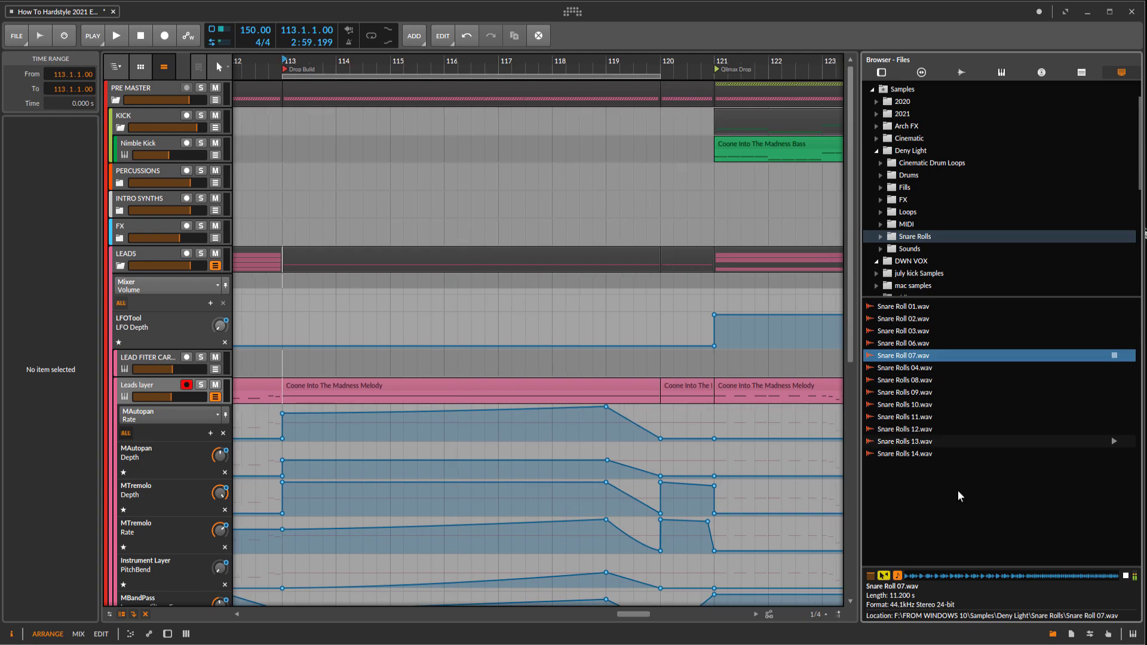
left_click(120, 184)
left_click_drag(774, 352, 286, 230)
Step: Play the build from 112.3 and lower the Snares track's volume slightly while listening to the snare roll
left_click(257, 225)
key("space")
left_click_drag(363, 62, 365, 62)
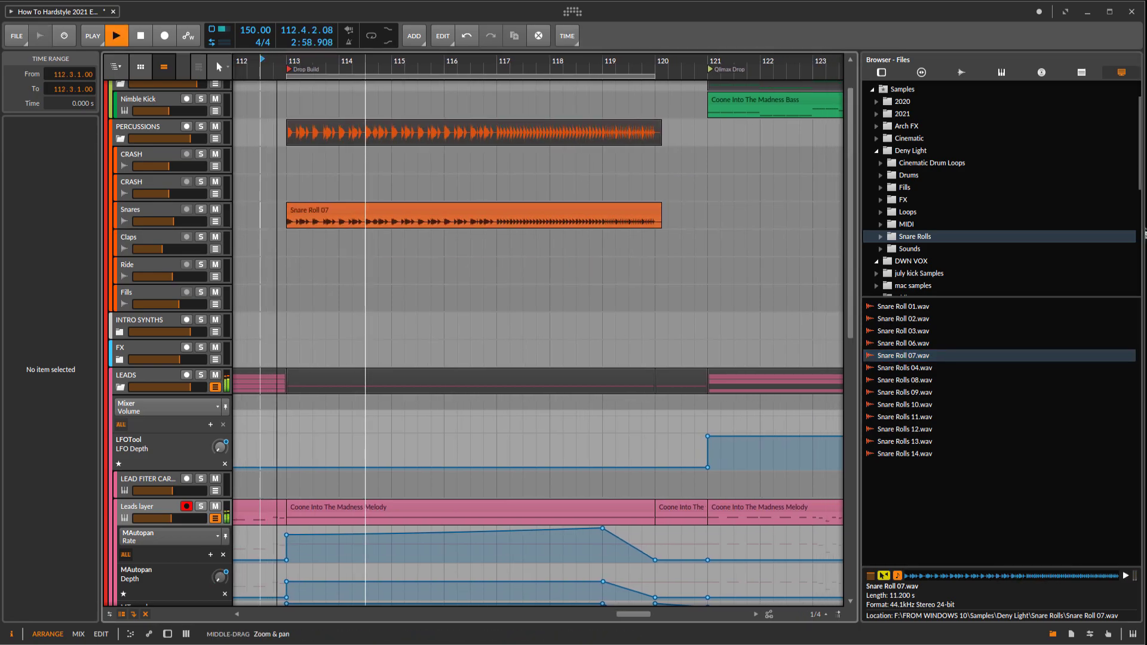
left_click(167, 210)
left_click_drag(173, 221, 168, 221)
Step: Trim the Snare Roll 07 clip to end at bar 120 while listening through to the drop
left_click_drag(577, 269, 553, 255)
left_click(574, 226)
left_click_drag(605, 214, 593, 209)
scroll(598, 228, "down", 3)
key("space")
Step: Preview Snare Rolls 04, 08, 13 and 14, and place Snare Rolls 14 on the Snares track at bar 113
left_click(897, 367)
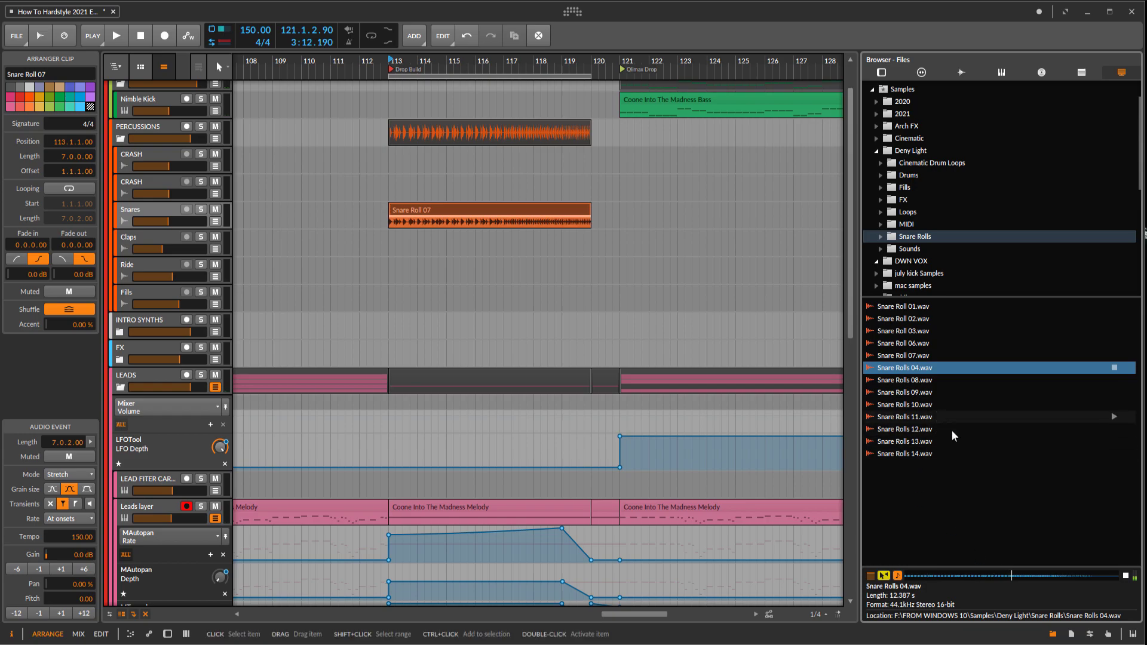
left_click(909, 382)
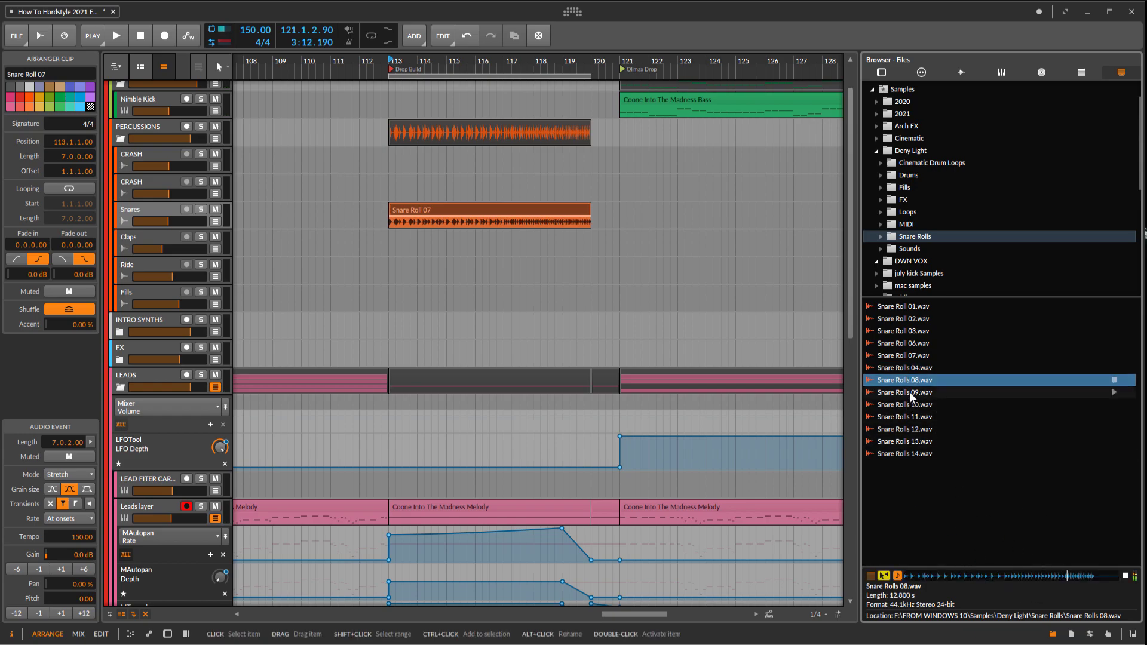
left_click(932, 442)
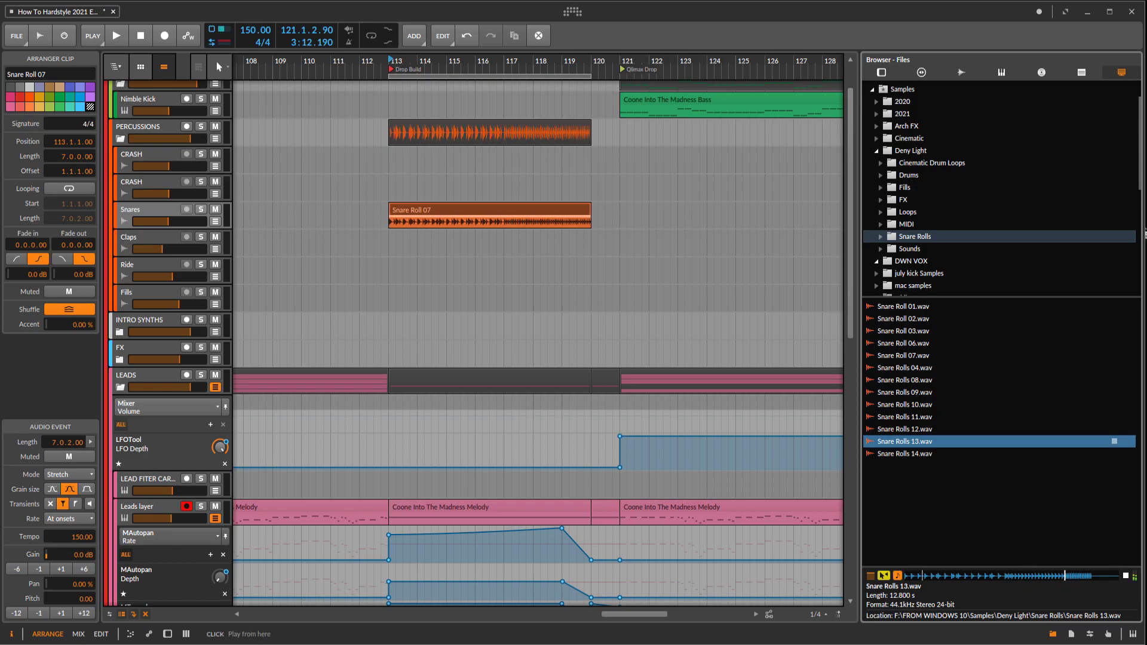
left_click(915, 454)
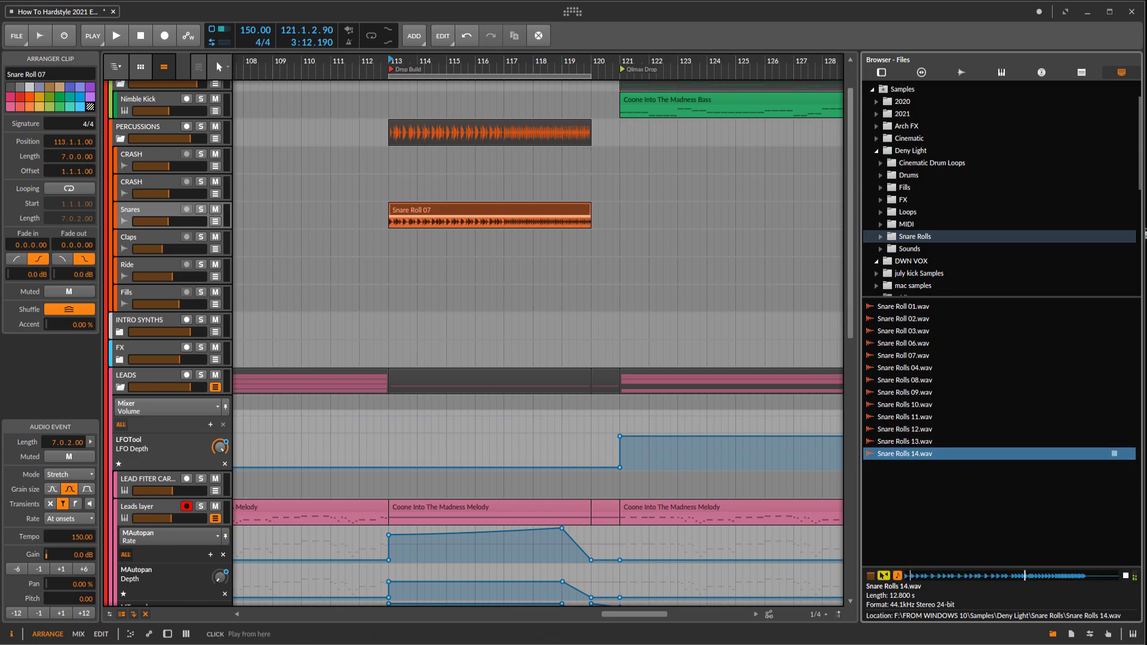
left_click_drag(907, 451, 390, 217)
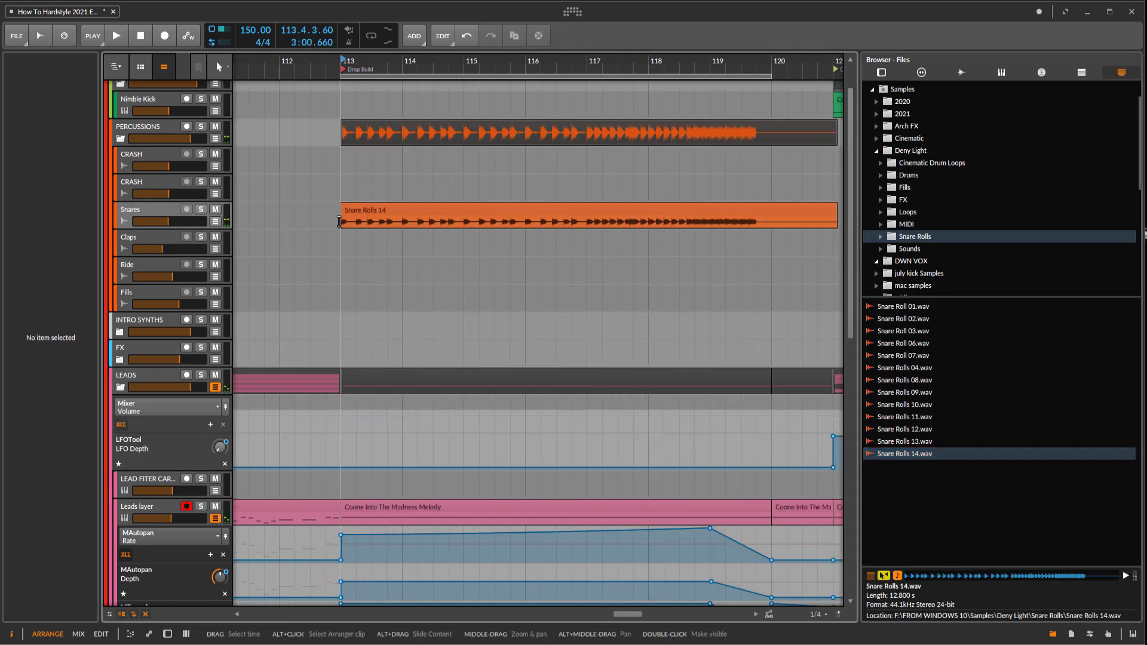
Step: Listen to Snare Rolls 14 with the lead, starting just before bar 113
left_click(330, 223)
left_click_drag(330, 223, 332, 291)
key("space")
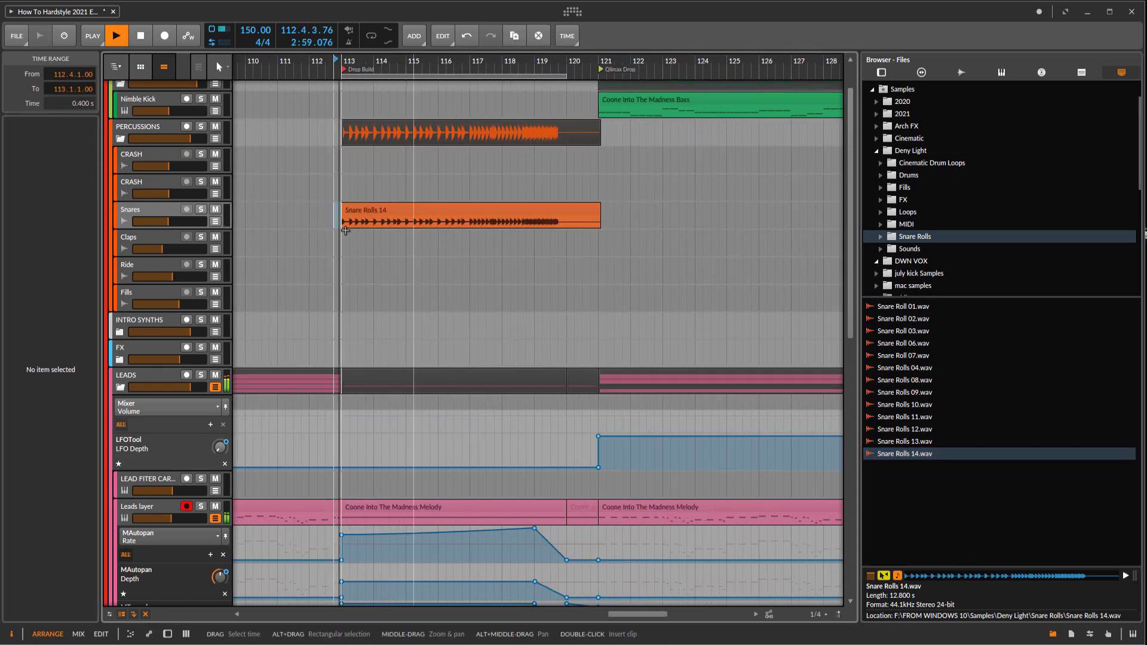
left_click(162, 212)
left_click_drag(430, 251, 622, 264)
key("space")
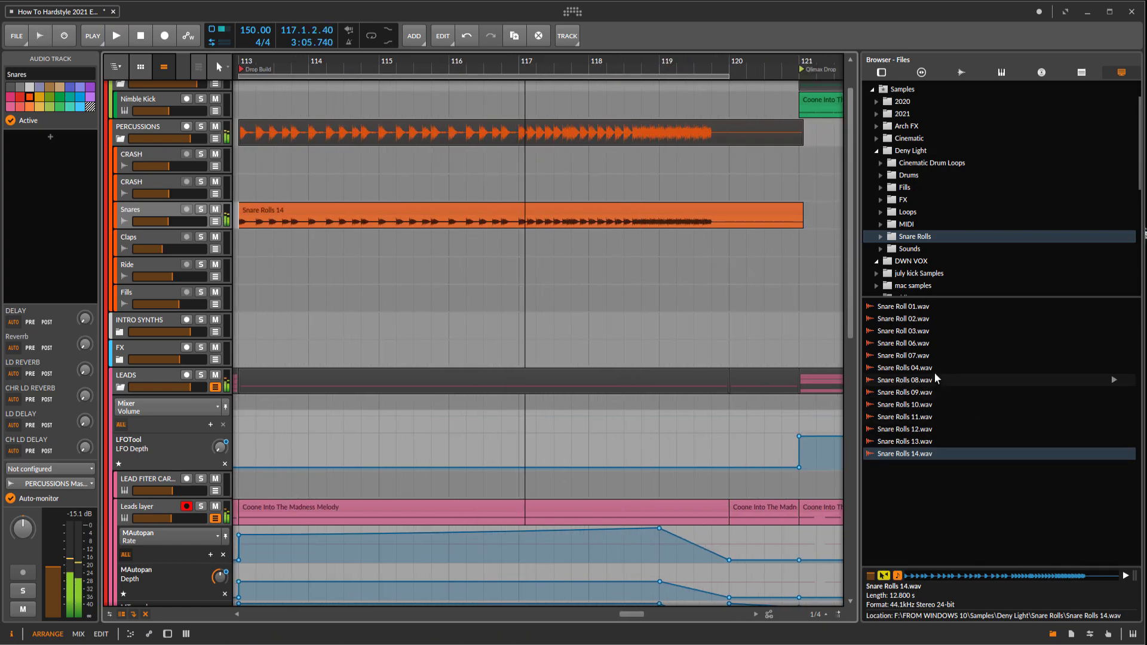
Step: Preview Snare Roll 01, 02, 03 and 06, and place Snare Roll 06 on the Snares track at bar 113
left_click(903, 307)
left_click(914, 319)
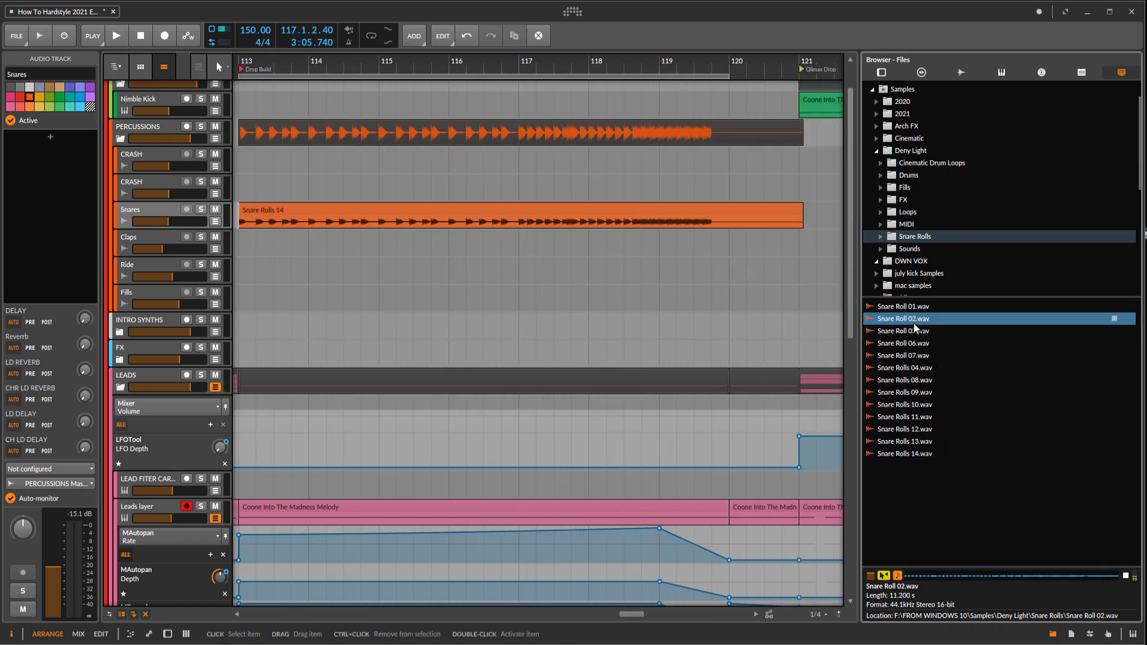
left_click(914, 331)
scroll(720, 282, "left", 2)
left_click(943, 343)
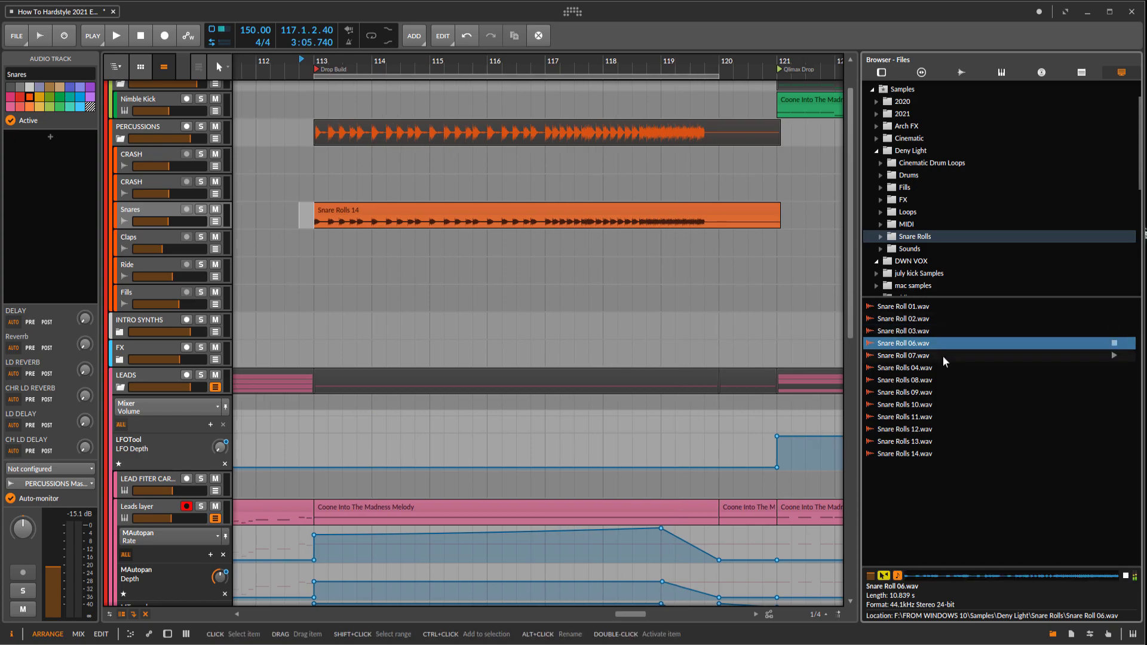
left_click_drag(518, 235, 518, 235)
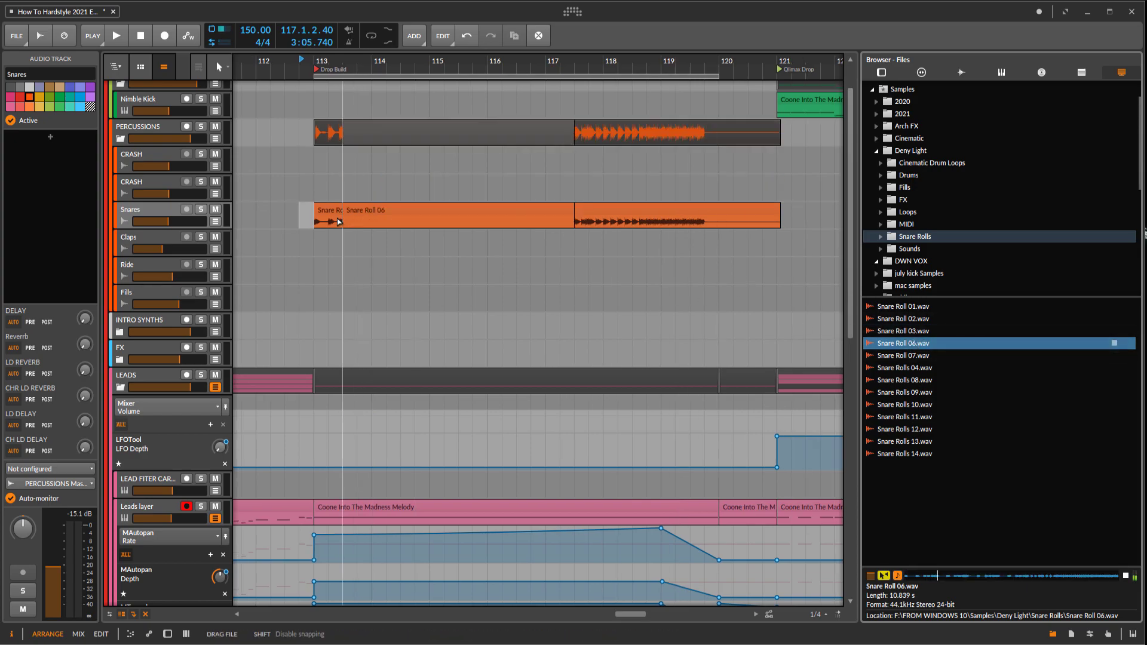
Step: Play Snare Roll 06 from just before bar 113 and fine-tune the Snares track's volume
left_click(310, 230)
key("space")
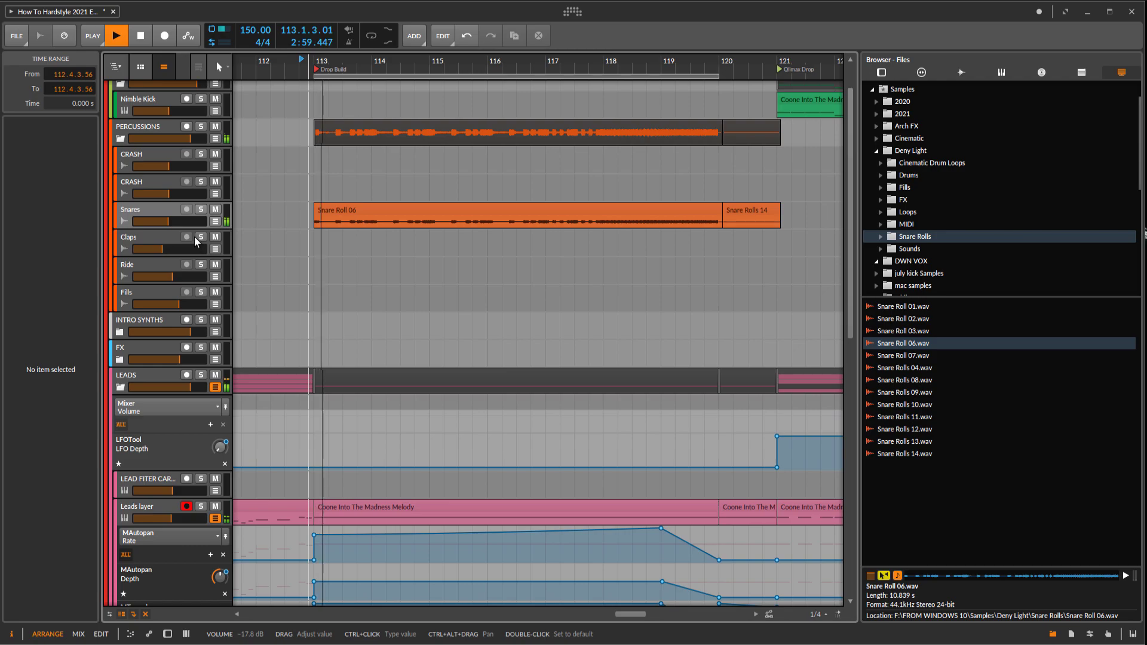
left_click(182, 208)
left_click_drag(170, 224, 169, 223)
Step: Remove the leftover Snare Rolls 14 piece, end Snare Roll 06 at bar 120, and open Deny Light's FX sample folder
left_click_drag(561, 276, 478, 258)
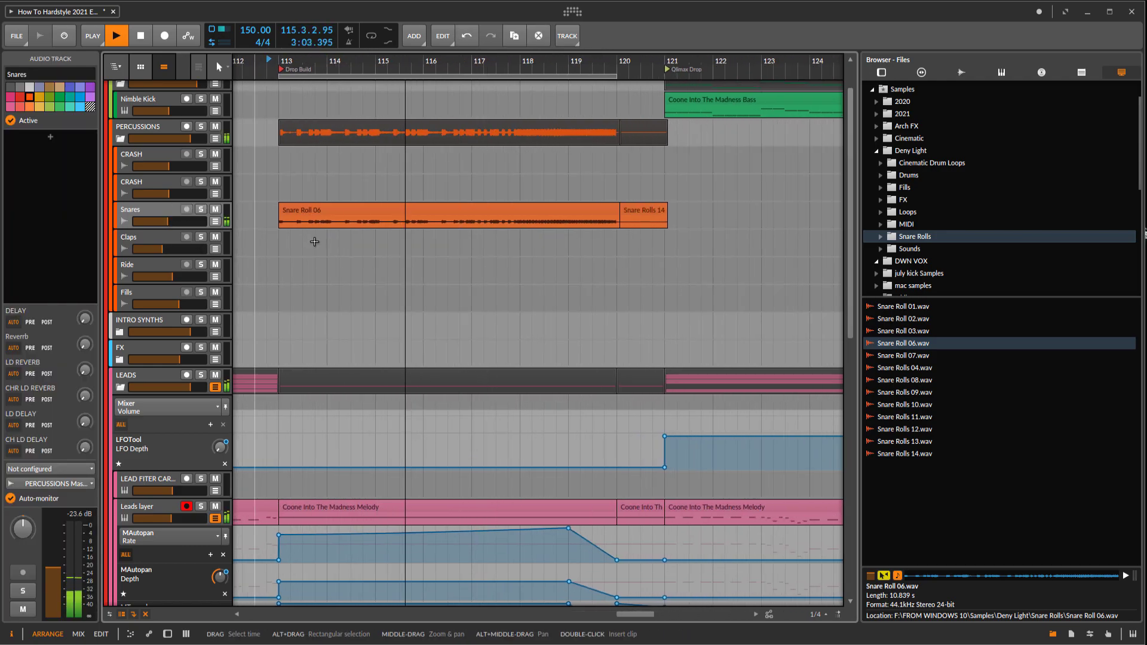
left_click_drag(664, 212, 614, 236)
left_click(167, 222)
left_click(903, 200)
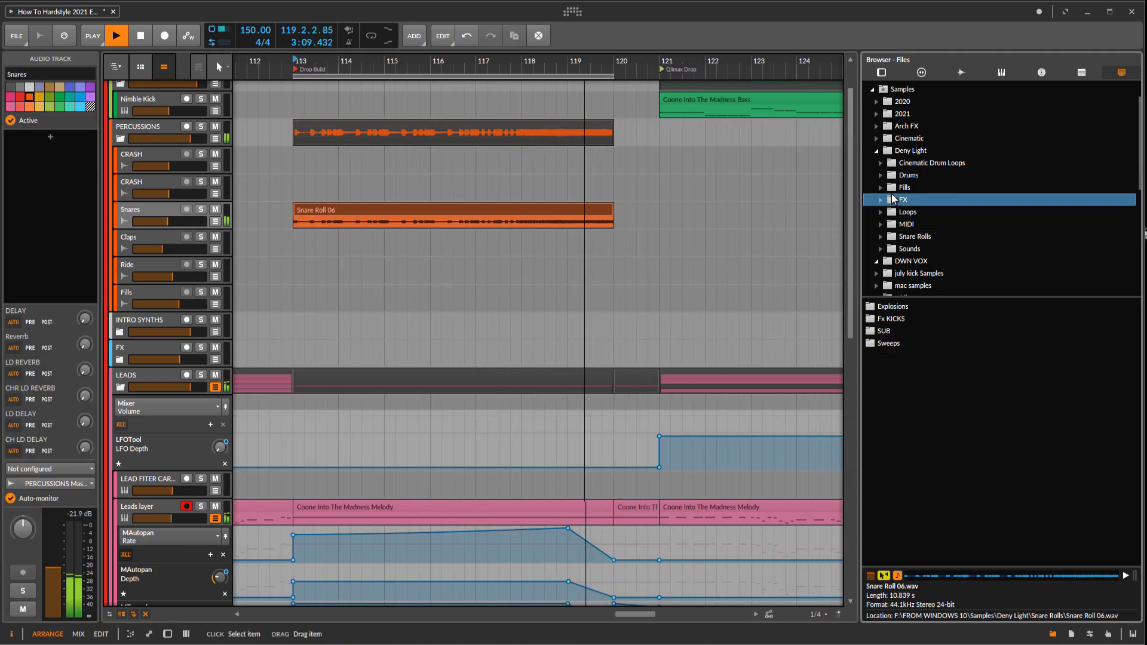
key("space")
Step: Move the last high points of MAutopan's Rate and Depth automation to bar 120, at 100% and 47.4%
left_click_drag(590, 293, 584, 265)
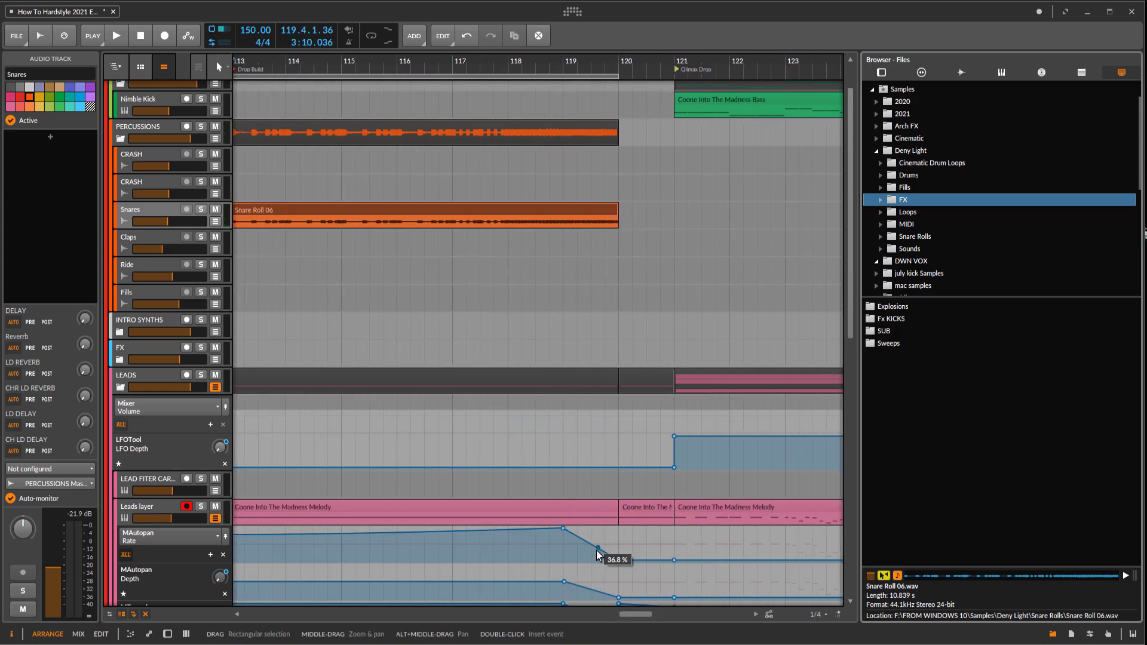
left_click_drag(564, 529, 618, 528)
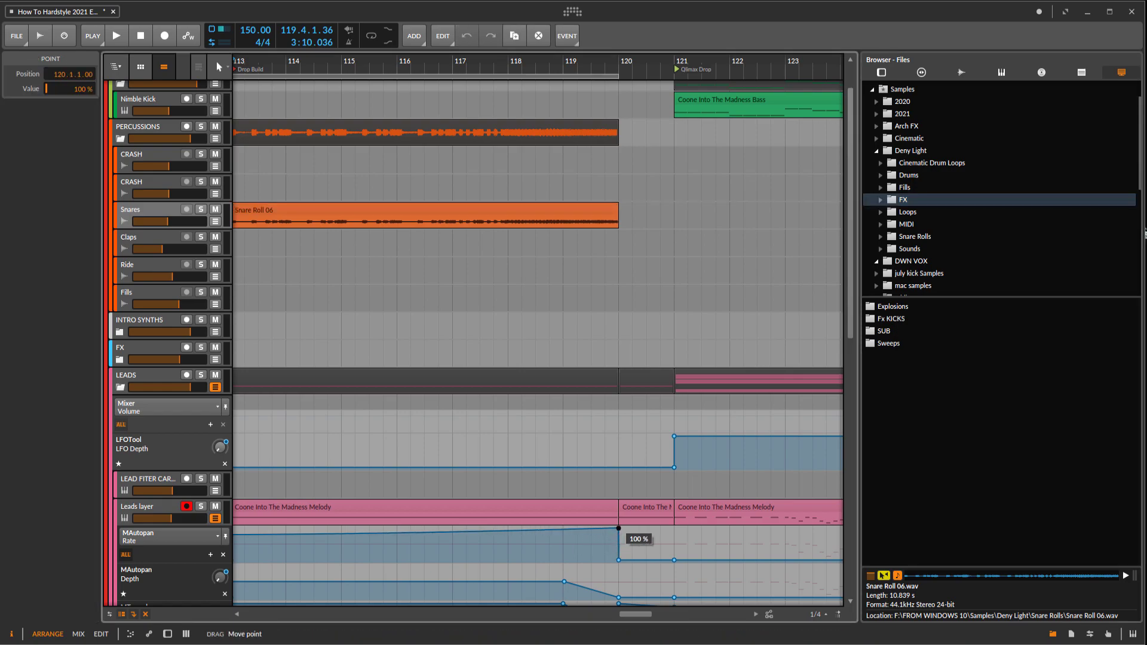
scroll(618, 528, "down", 5)
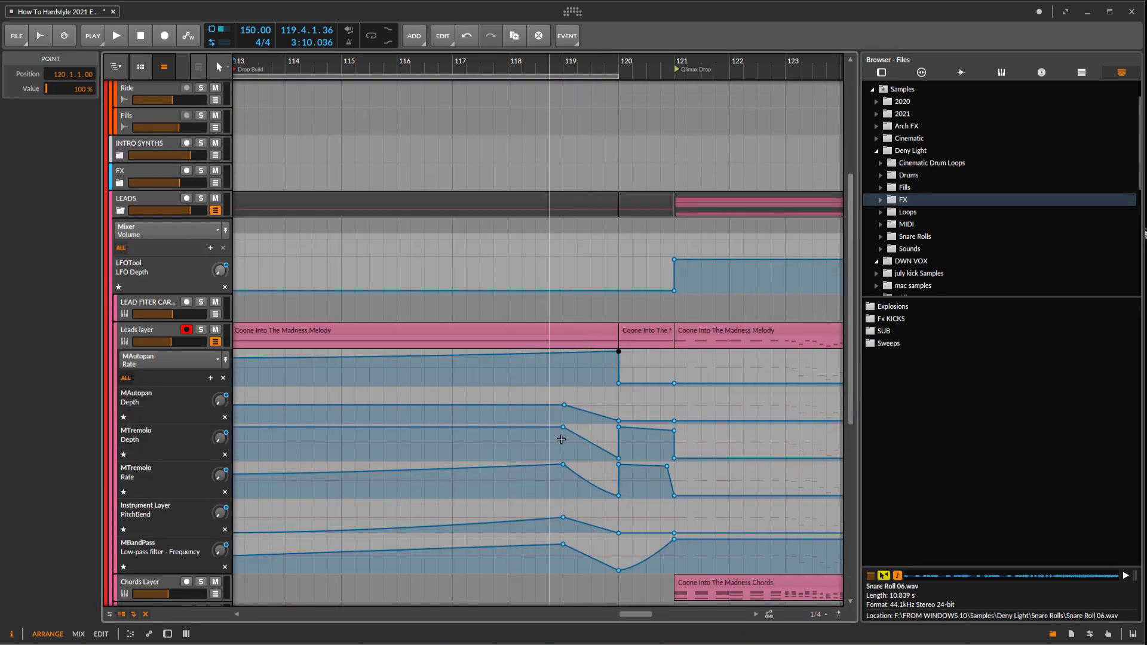
left_click_drag(563, 404, 591, 402)
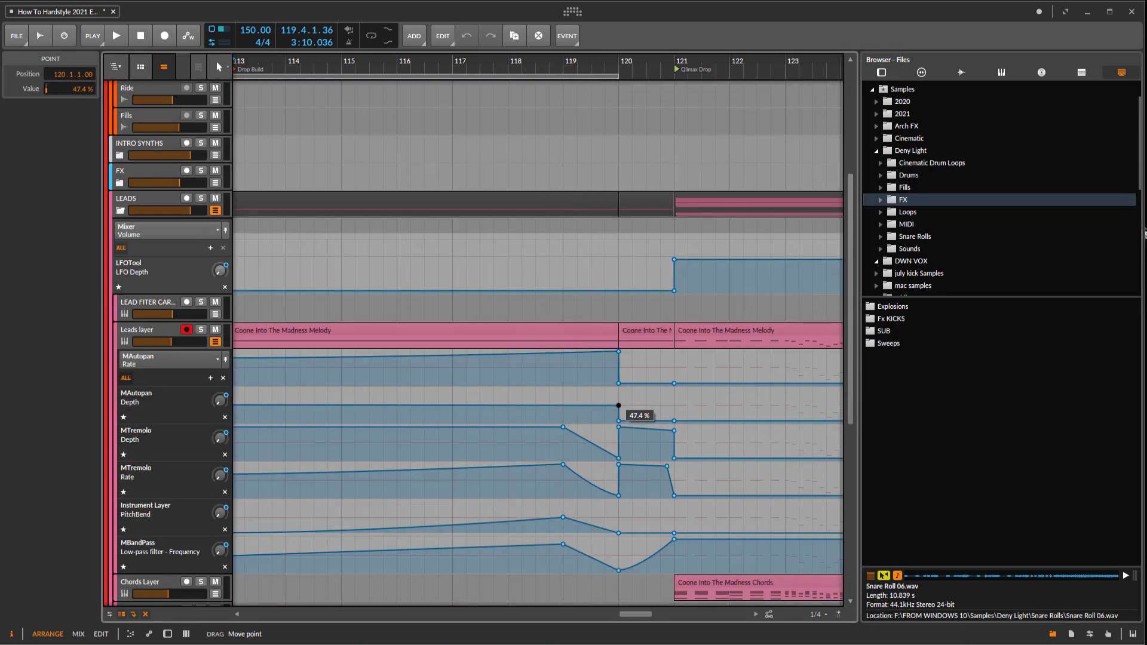
Step: Move MTremolo's Depth high point from bar 119 to 119.4.1 at 100%, and its Rate high point to bar 120
left_click_drag(560, 434, 605, 428)
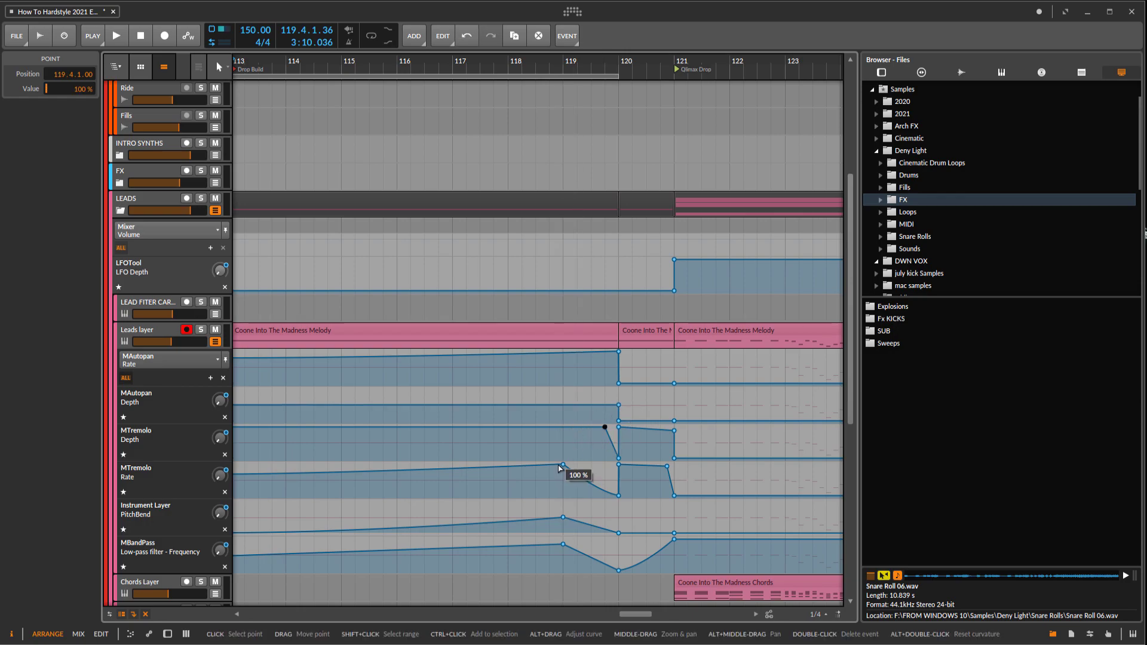
left_click_drag(564, 466, 618, 465)
Step: Move the bar 119 peaks of the PitchBend and MBandPass low-pass frequency automation to bar 120, at 50.4% and 79.6%
left_click_drag(563, 518, 619, 517)
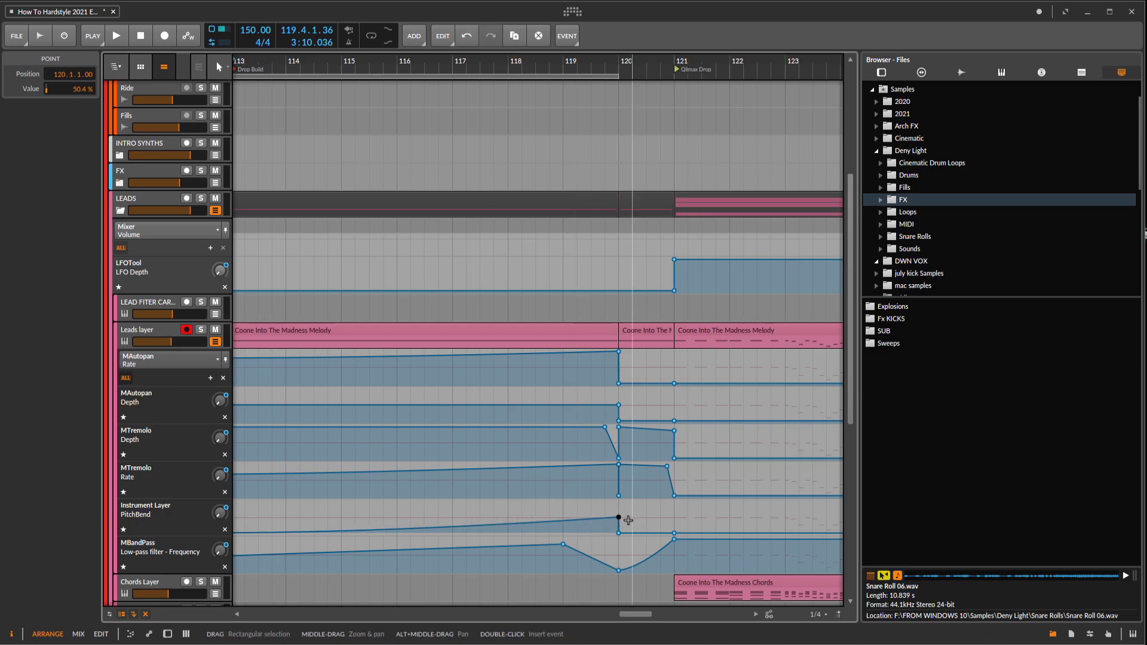
key("space")
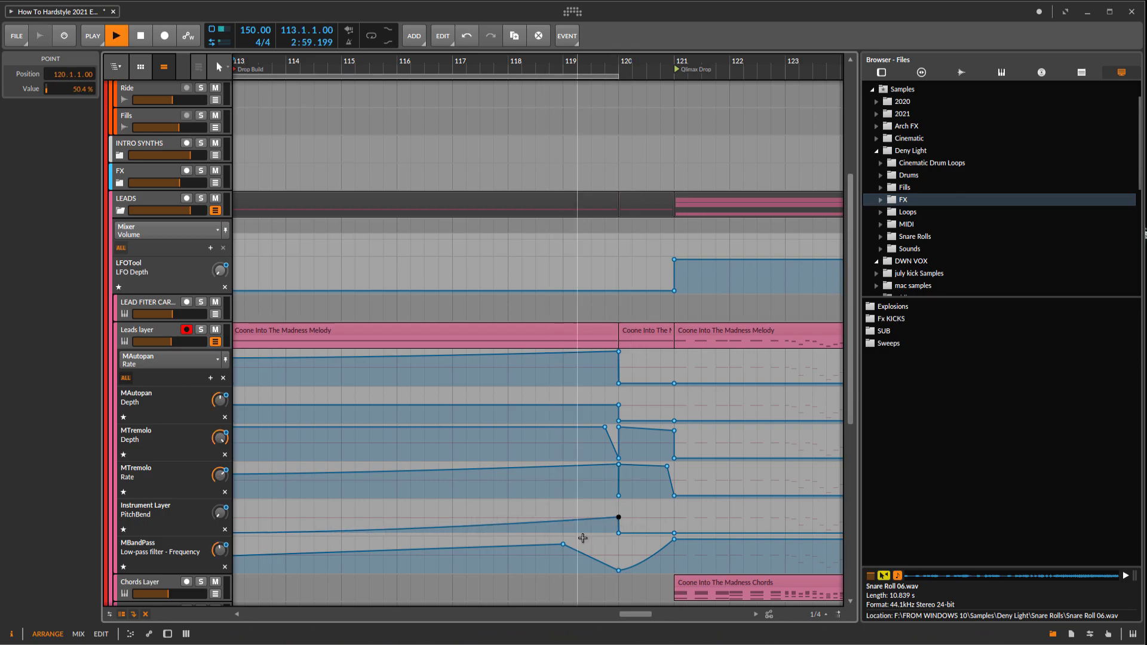
left_click_drag(563, 545, 619, 546)
Step: Listen to the end of the build from 118.3 to check the extended automation
left_click_drag(644, 550, 617, 532)
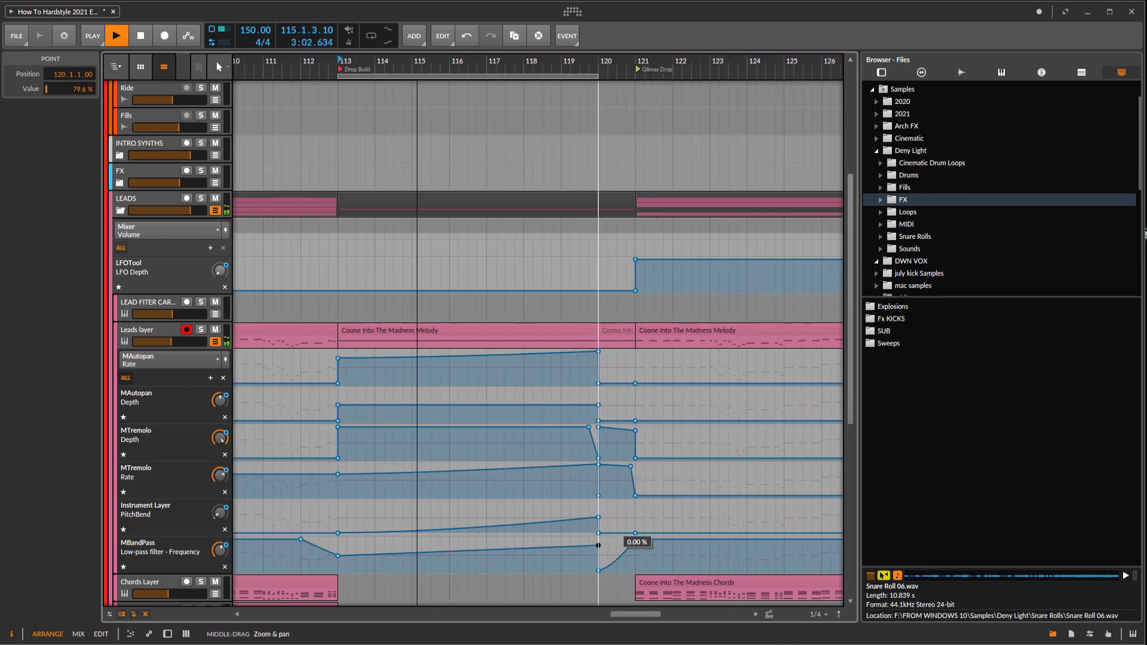
left_click(539, 340)
key("space")
key("space")
left_click_drag(516, 356, 458, 355)
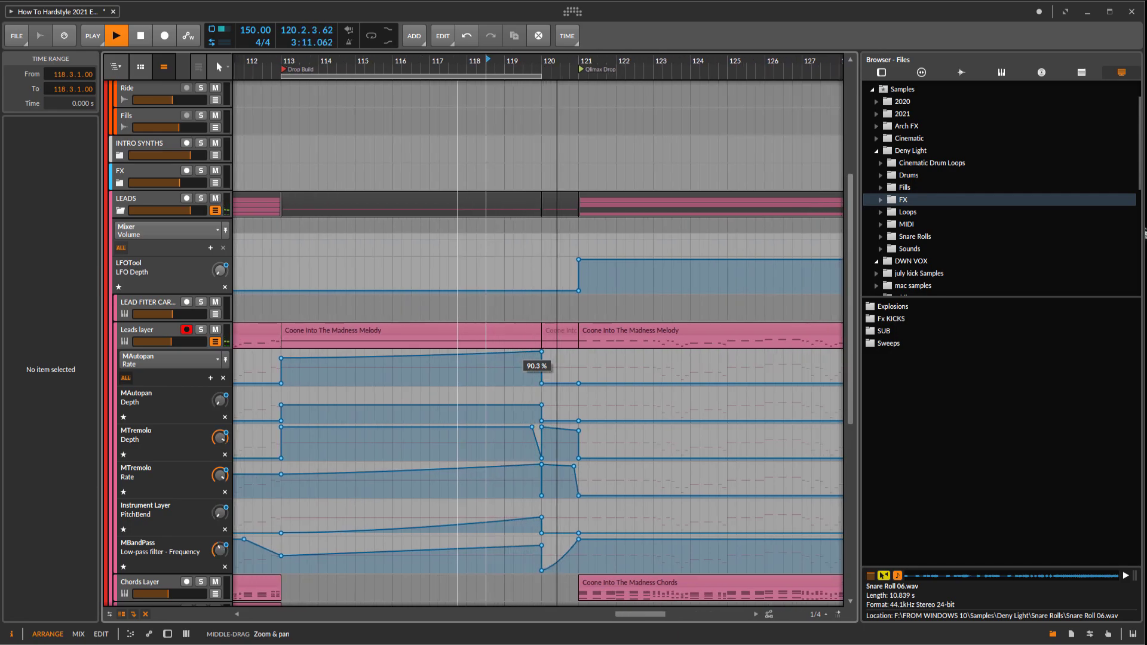
scroll(310, 259, "up", 5)
key("space")
Step: Place DLight_Explosion 06 from the Explosions folder on the FX group's Explosions track at bar 113 and play from there
left_click(284, 258)
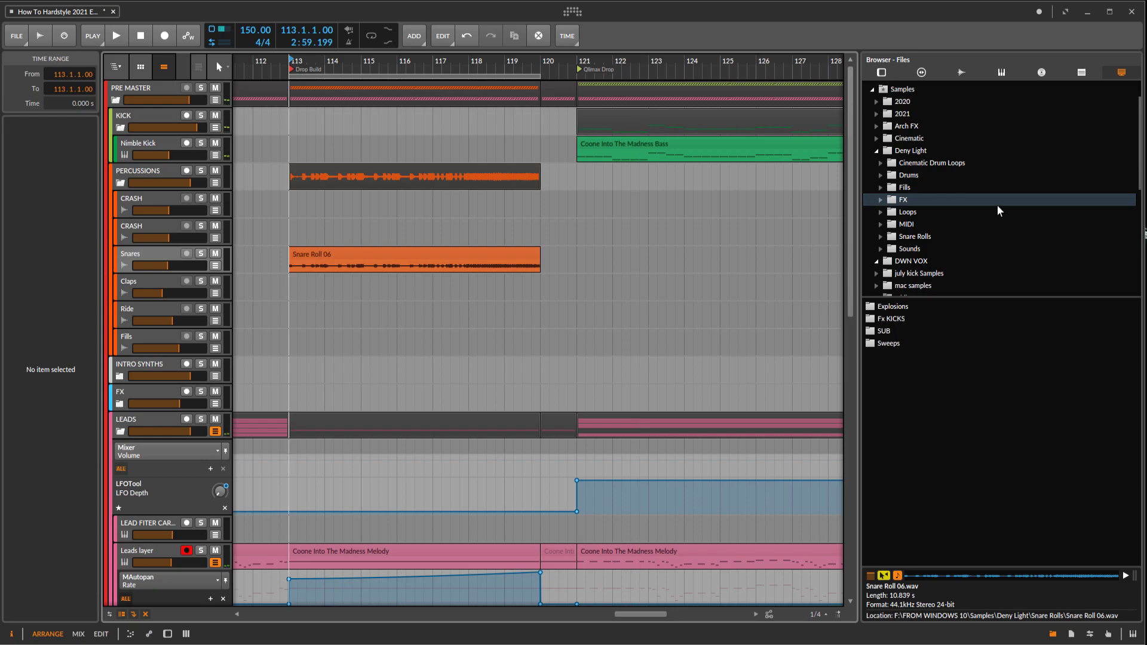
double_click(898, 310)
left_click(893, 367)
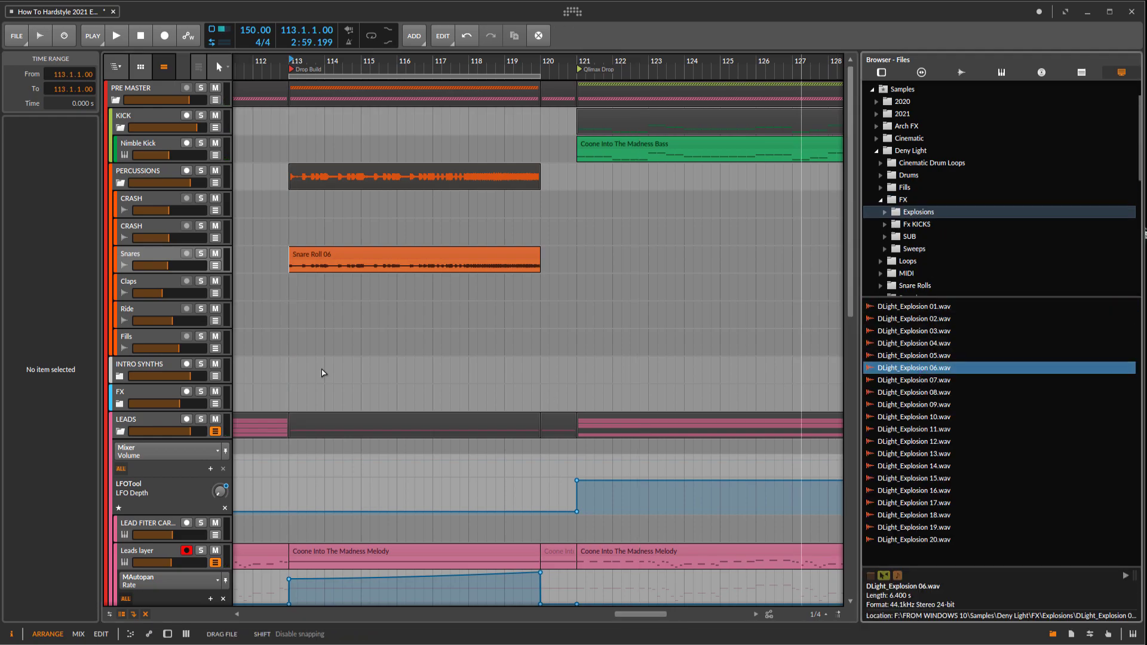
left_click(119, 406)
scroll(569, 402, "down", 3)
left_click_drag(885, 370, 212, 484)
key("space")
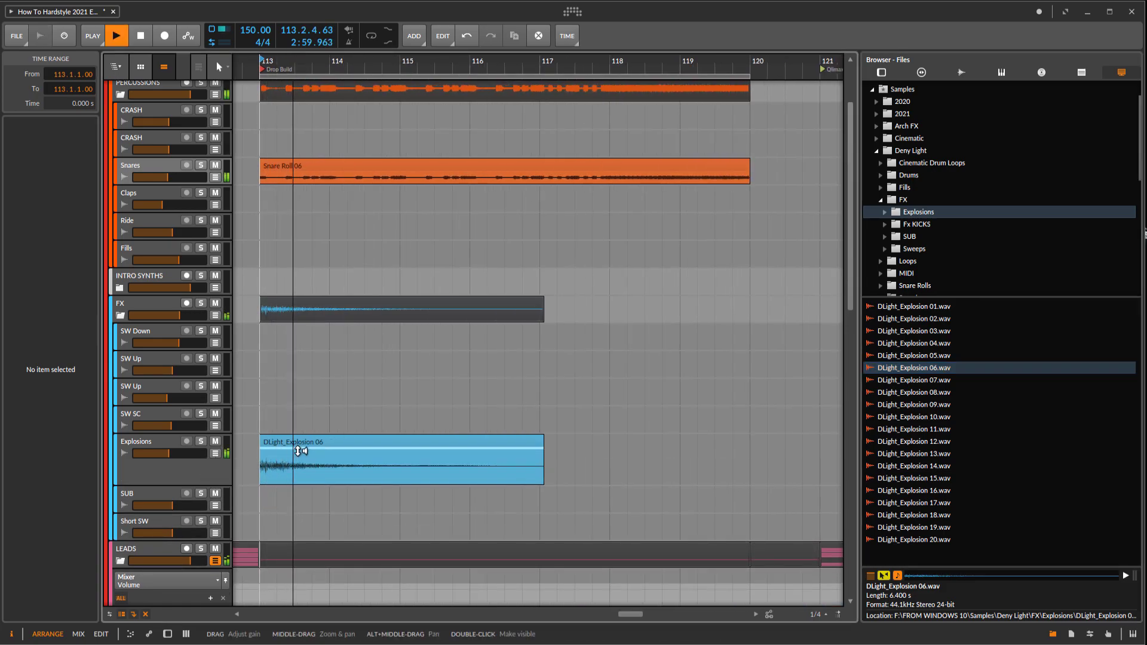
Step: Select the Explosions track and listen to the build from bar 113
key("space")
left_click(189, 468)
key("space")
scroll(415, 436, "down", 2)
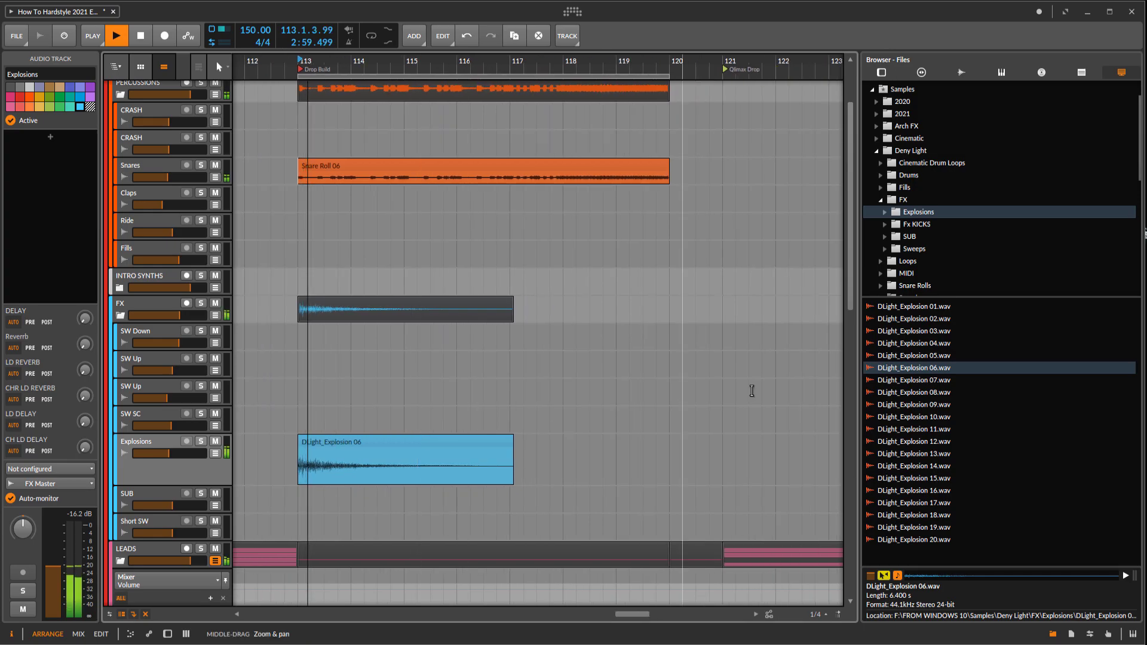
Step: Place DLight_Sweeps Down 05 on the SW Down track at bar 113, shorten it to 4 bars and give it a 4-bar fade-out
double_click(919, 246)
key("space")
double_click(902, 316)
left_click_drag(915, 356, 300, 335)
scroll(300, 335, "down", 2)
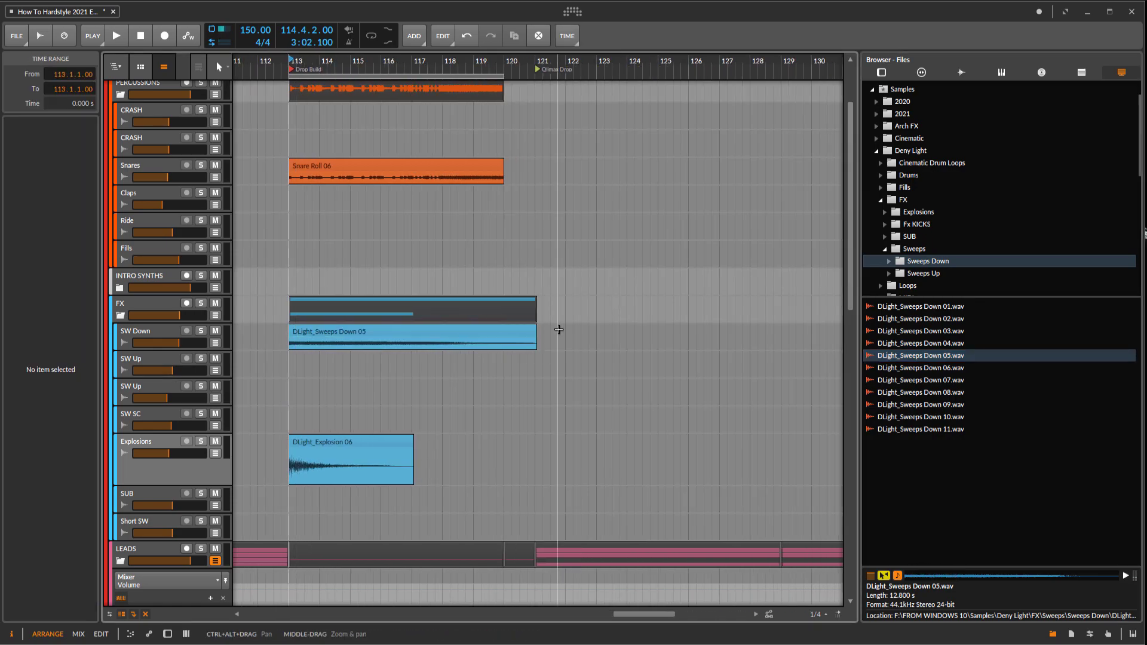
left_click_drag(537, 337, 413, 336)
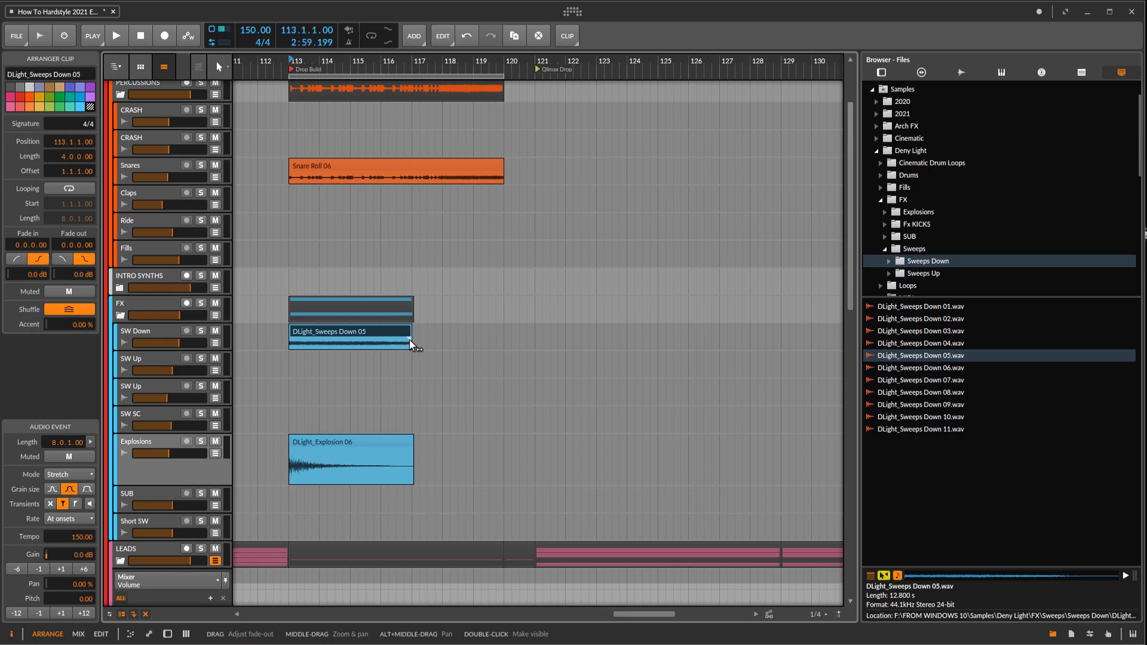
key("space")
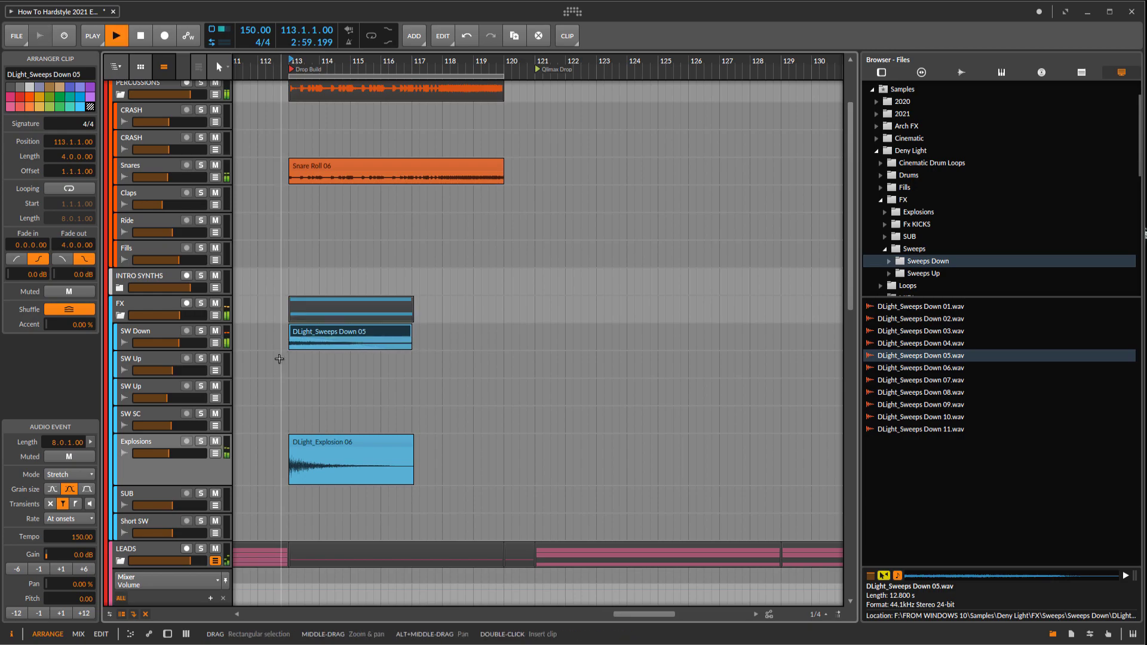
Step: Place DLight_ 07 Sweeps Up on the first SW Up track, shift it one bar earlier and trim its start to bar 113
left_click(918, 272)
left_click_drag(923, 378, 289, 379)
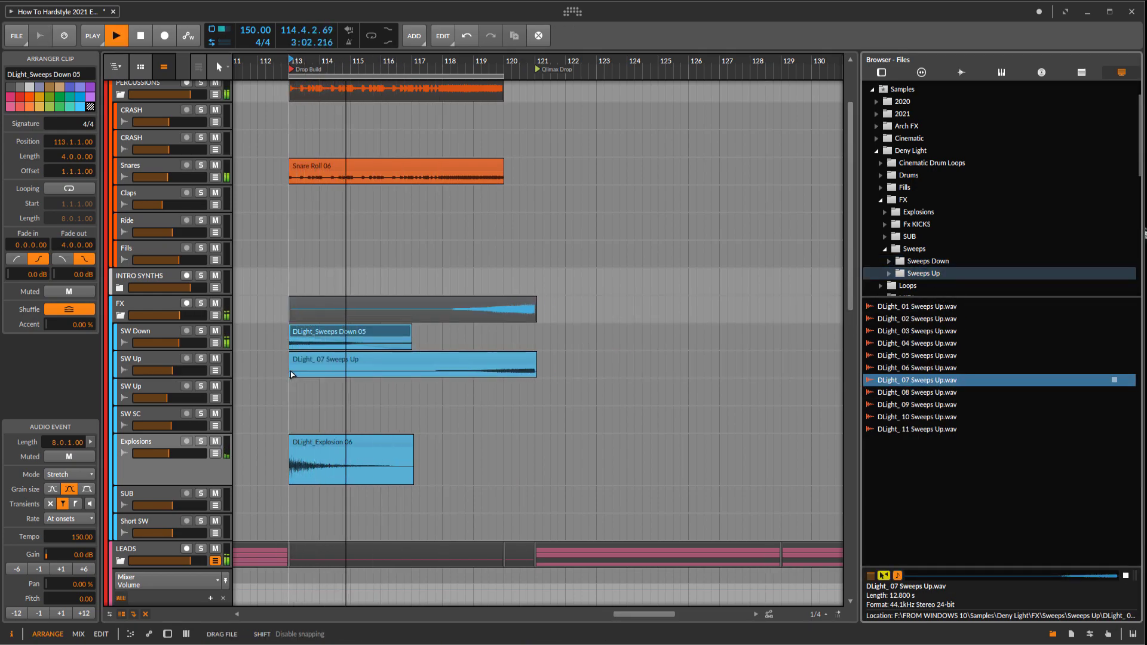
left_click_drag(528, 366, 500, 361)
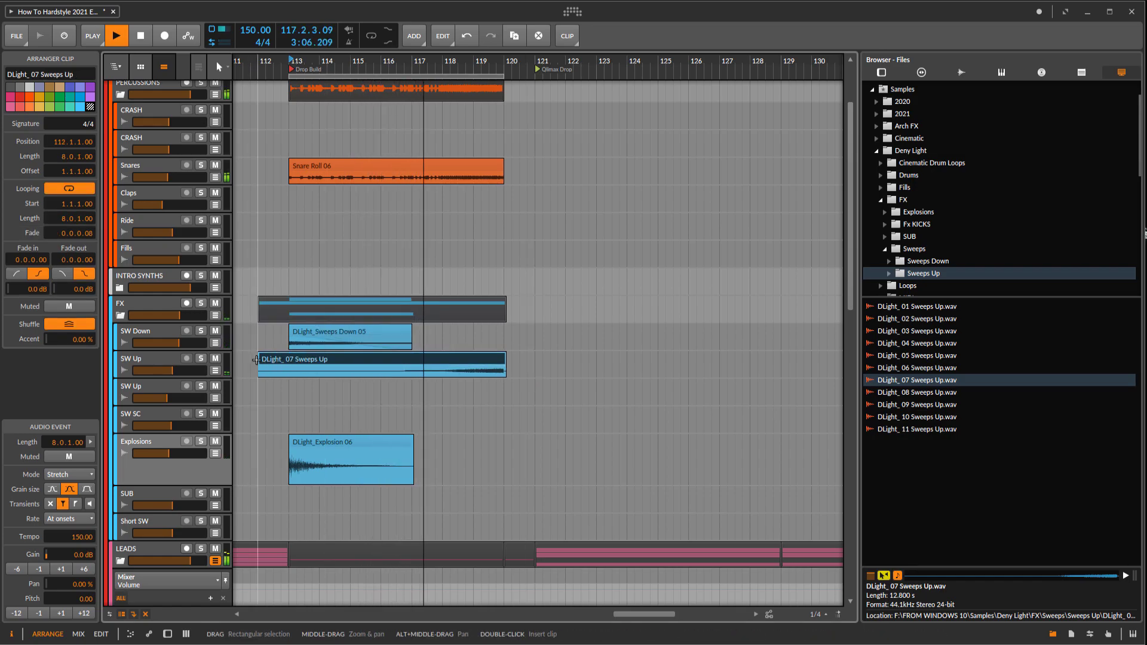
left_click_drag(259, 358, 289, 359)
left_click(163, 360)
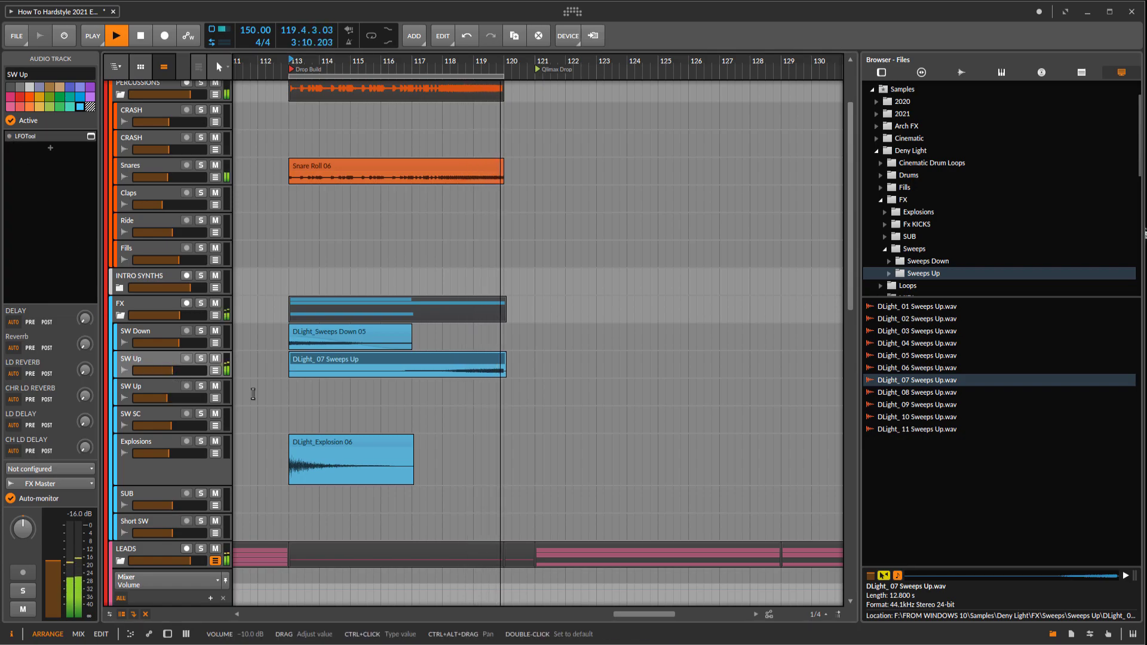
scroll(547, 365, "up", 3)
key("space")
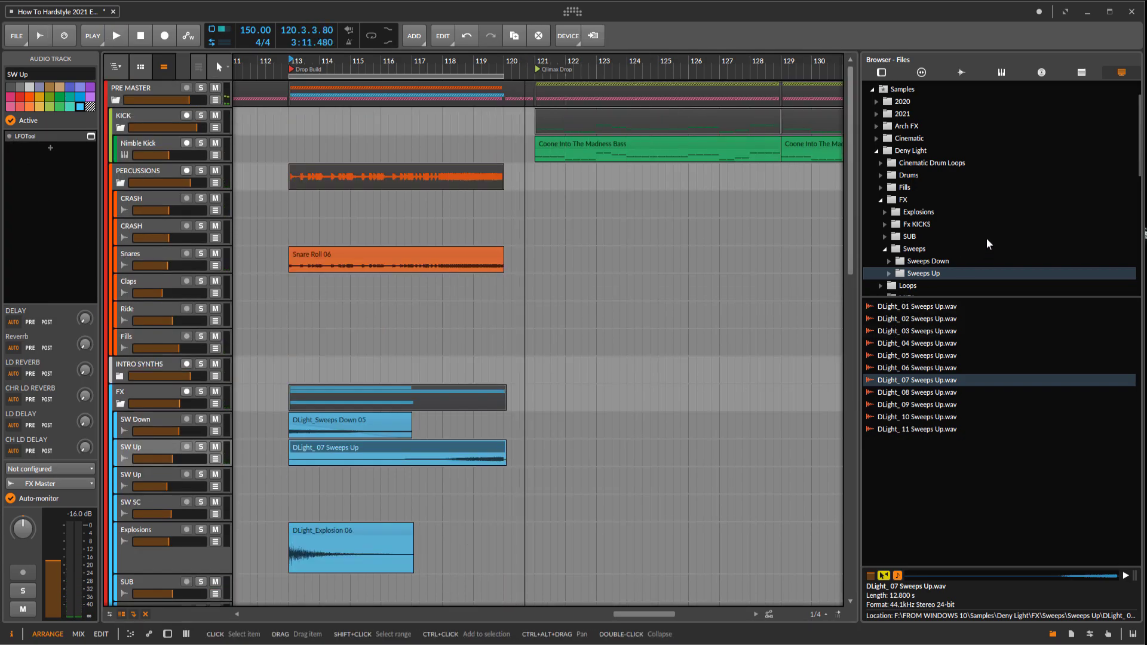
Step: Place DLight_Acoustic Fills 05 150BPM from the Acoustic Fills folder on the Fills track at bar 120 and play it
left_click(909, 189)
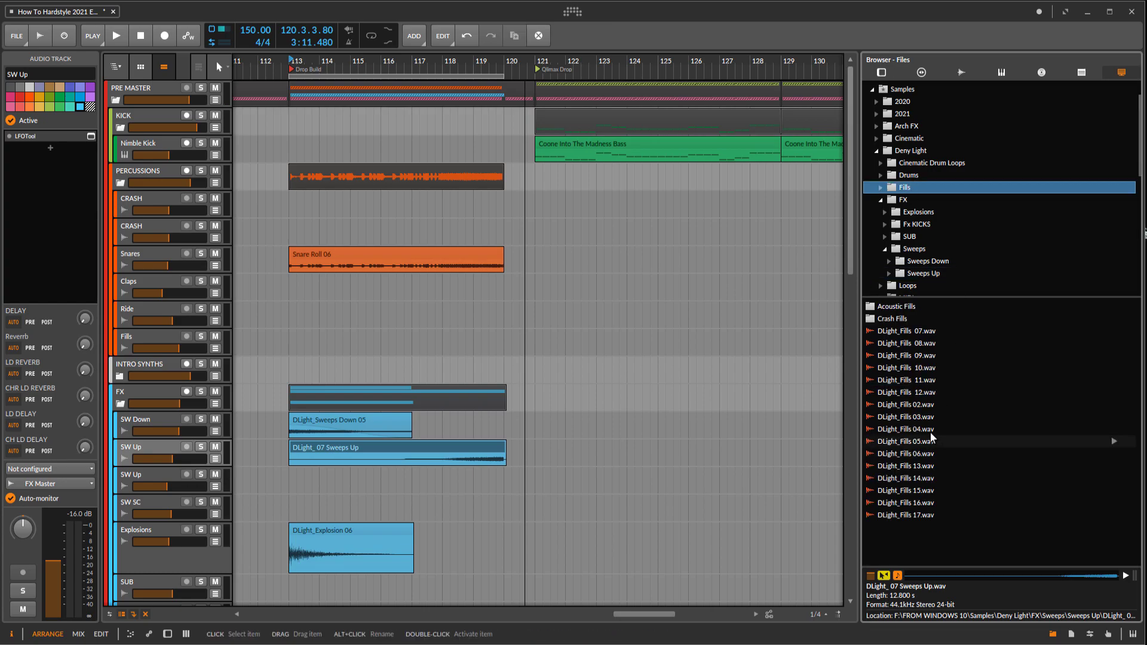
double_click(904, 308)
left_click(868, 396)
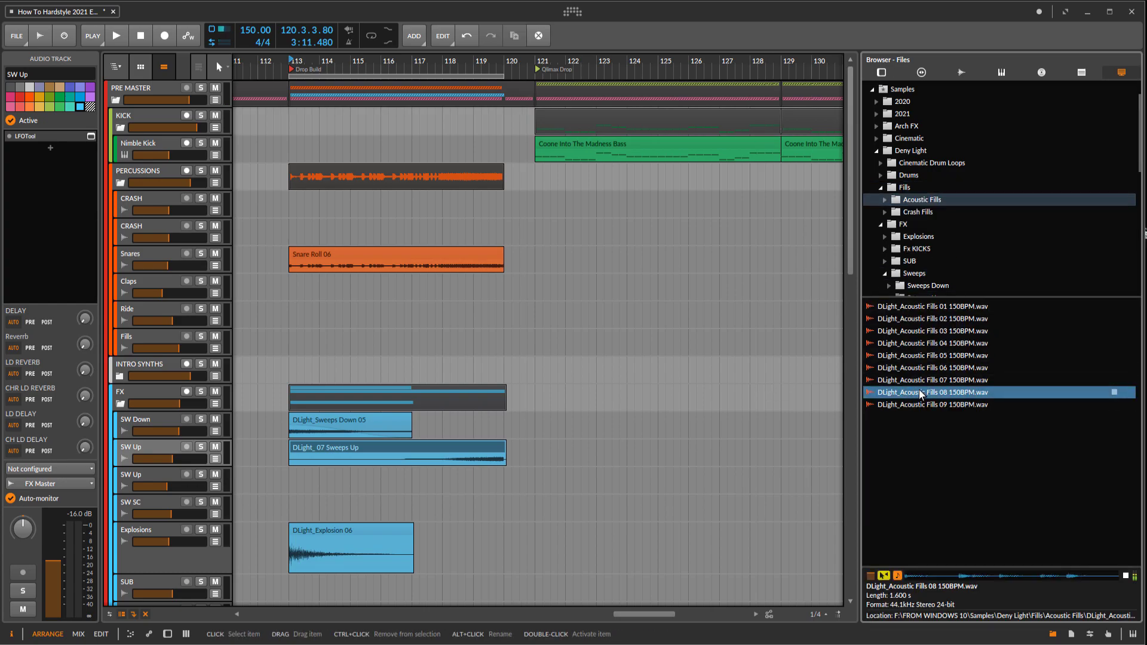
left_click_drag(914, 357, 329, 347)
left_click(487, 343)
key("space")
Step: Lower the Fills track's volume slightly and listen to the fill leading into the drop at bar 121
left_click(167, 335)
left_click_drag(179, 348, 173, 348)
key("space")
key("space")
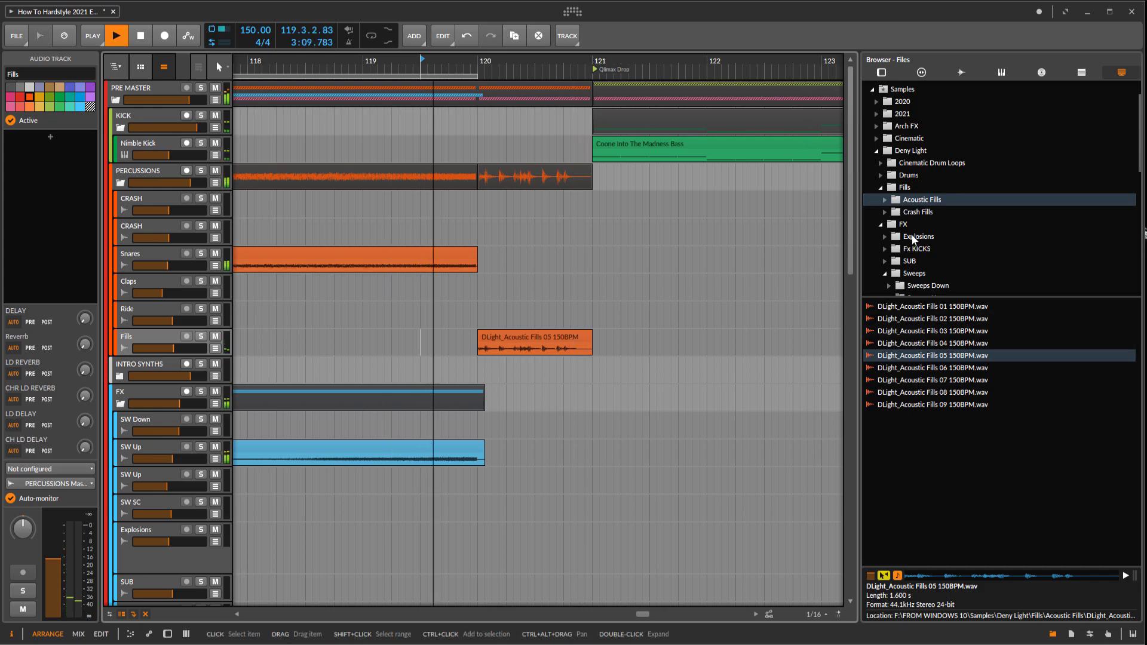
scroll(916, 217, "down", 1)
key("space")
left_click(887, 238)
scroll(911, 257, "down", 1)
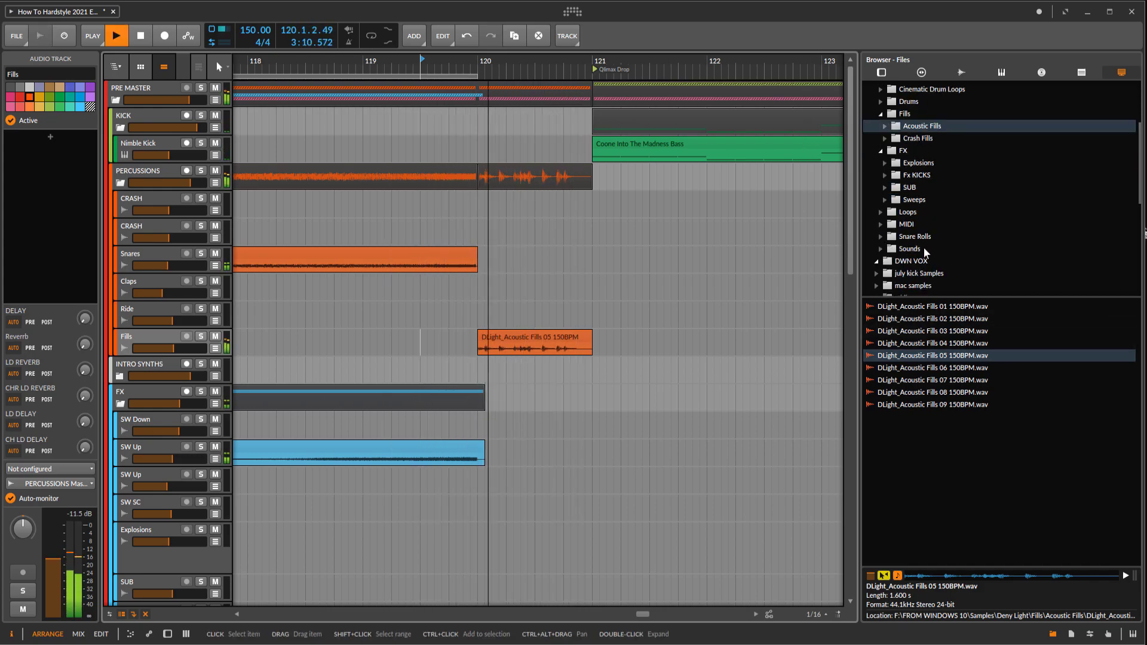
left_click_drag(510, 216, 858, 304)
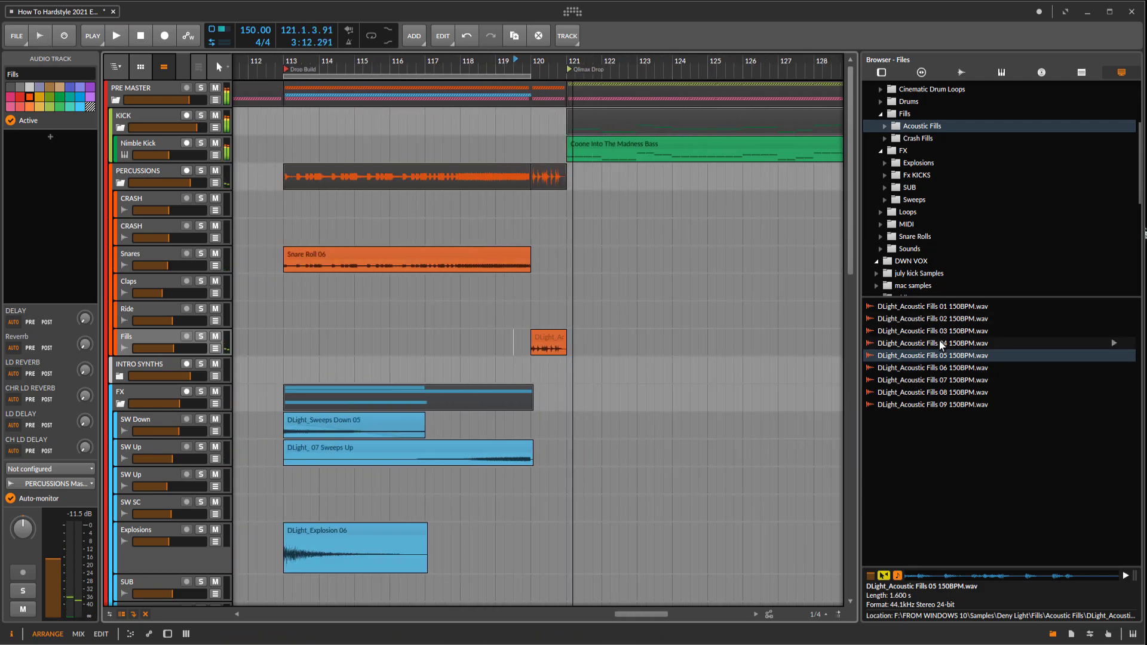
Step: Audition other acoustic fills, replace the clip at bar 120 with DLight_Acoustic Fills 07 150BPM, and play it
left_click(940, 320)
left_click_drag(562, 358, 909, 360)
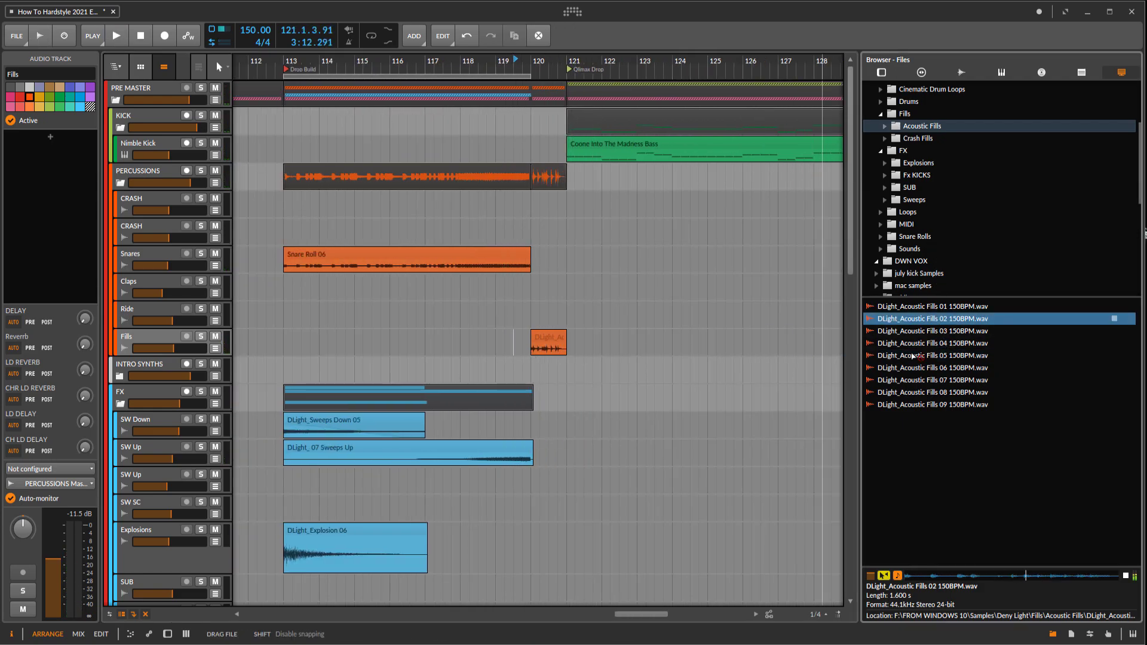
left_click(952, 407)
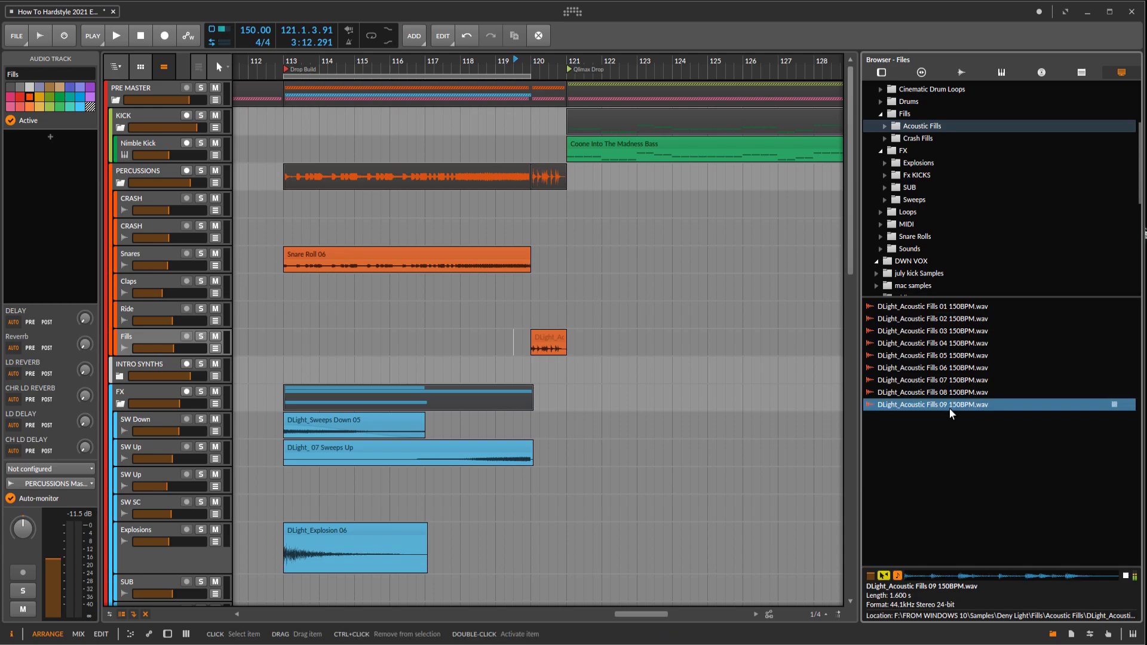
left_click(938, 382)
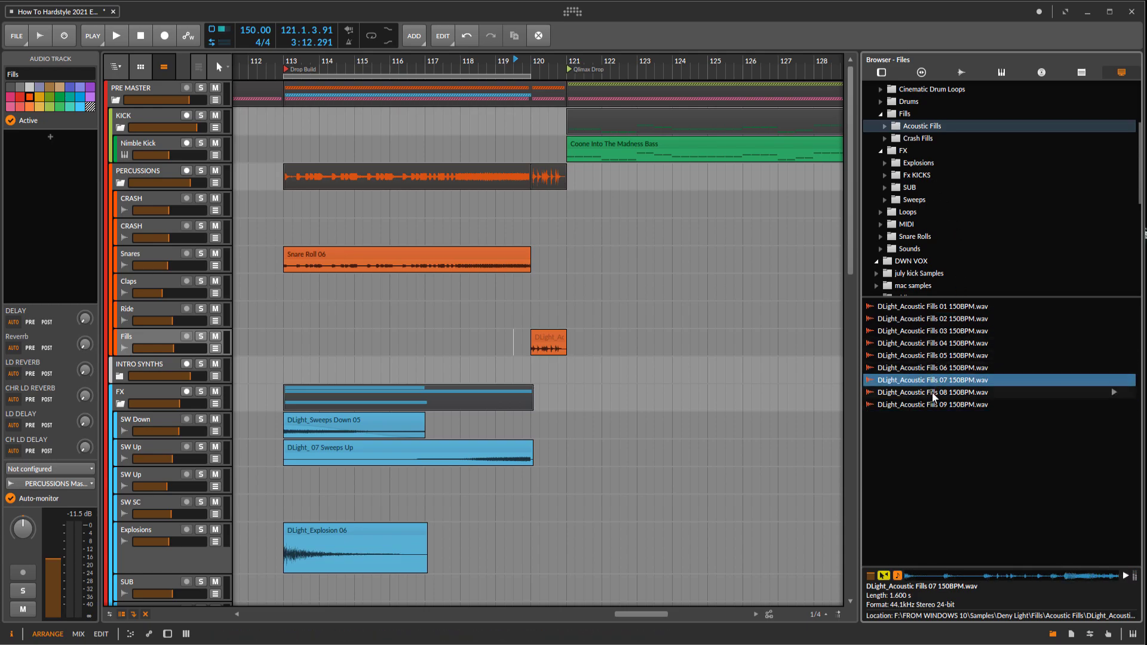
left_click(512, 352)
key("space")
left_click_drag(534, 349, 692, 320)
key("space")
Step: Play the whole build from 112.3 into the drop and review its percussion, FX and lead automation tracks
left_click(377, 261)
key("space")
left_click_drag(527, 316, 515, 298)
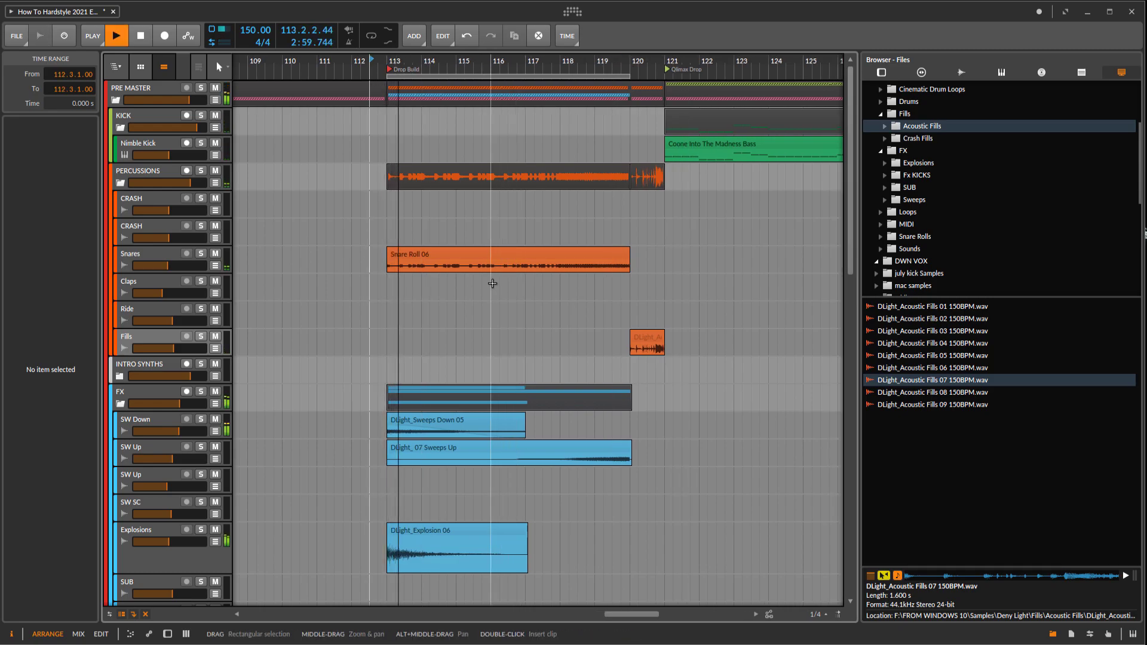
scroll(492, 282, "down", 10)
scroll(508, 221, "down", 3)
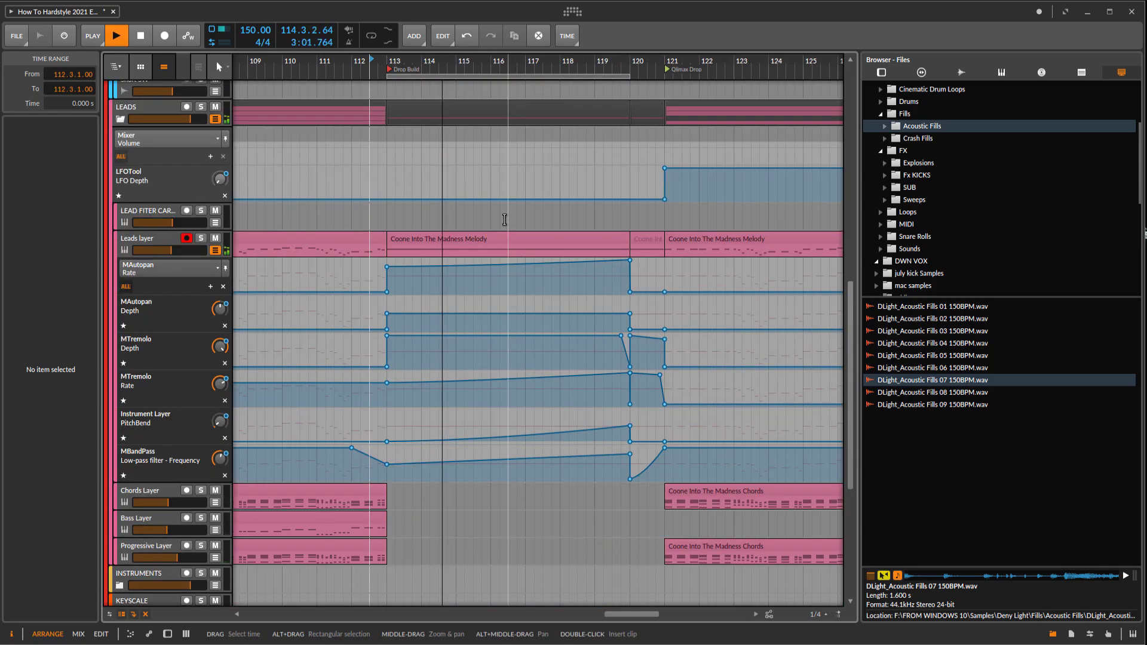
left_click_drag(499, 212, 413, 213)
scroll(417, 216, "up", 3)
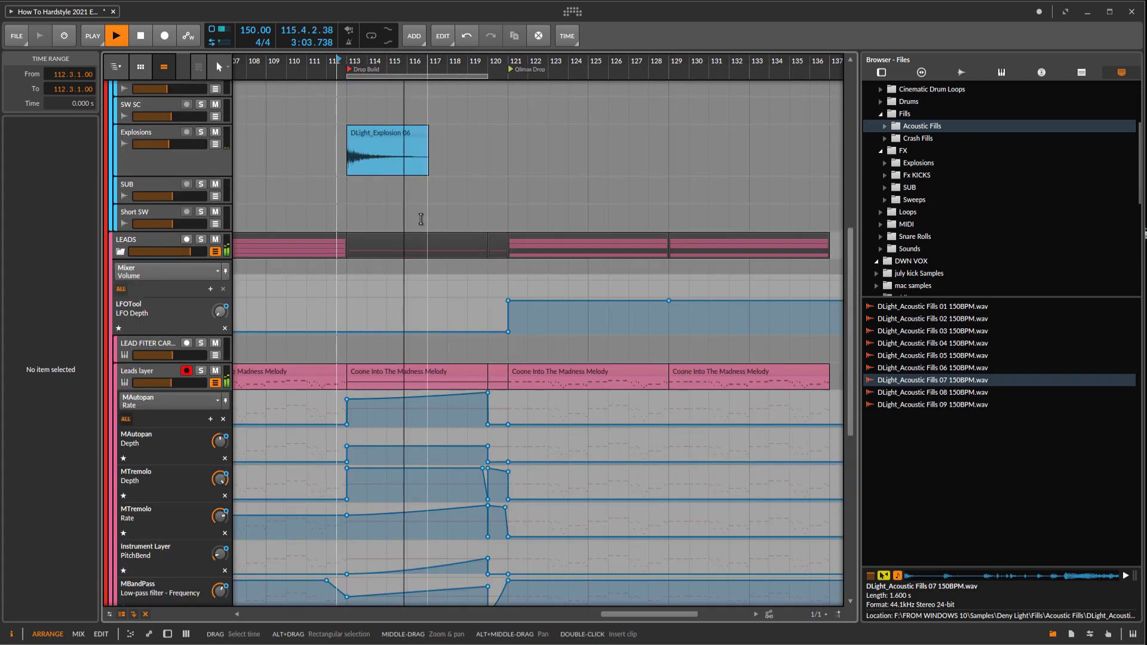
scroll(415, 223, "up", 12)
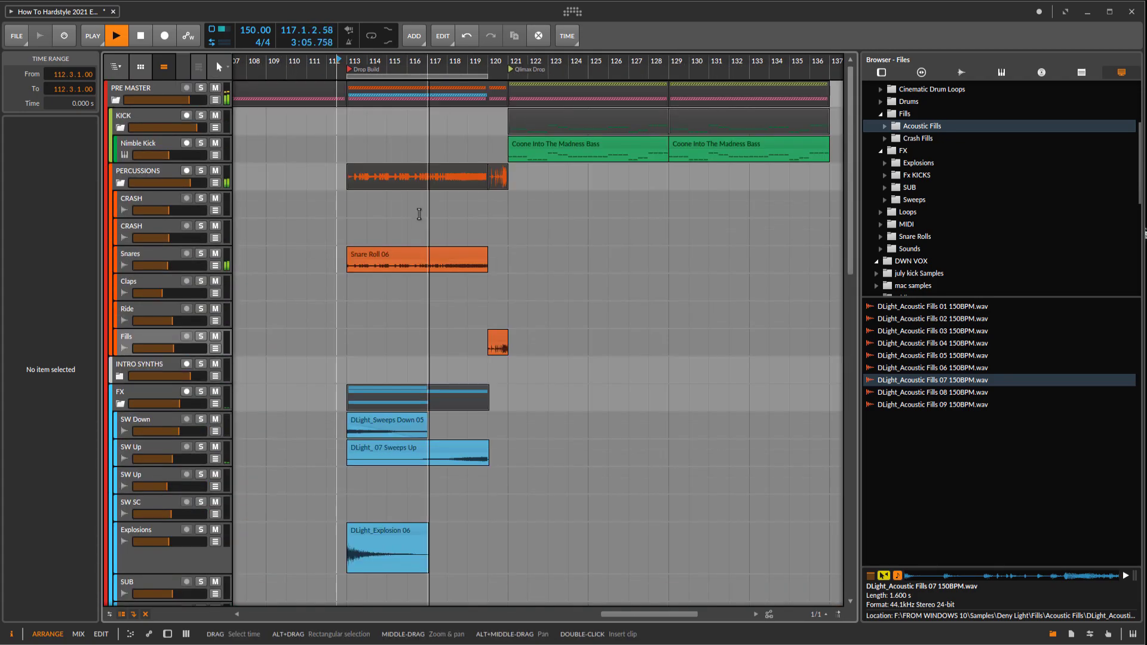
left_click_drag(435, 302, 446, 302)
scroll(432, 300, "down", 6)
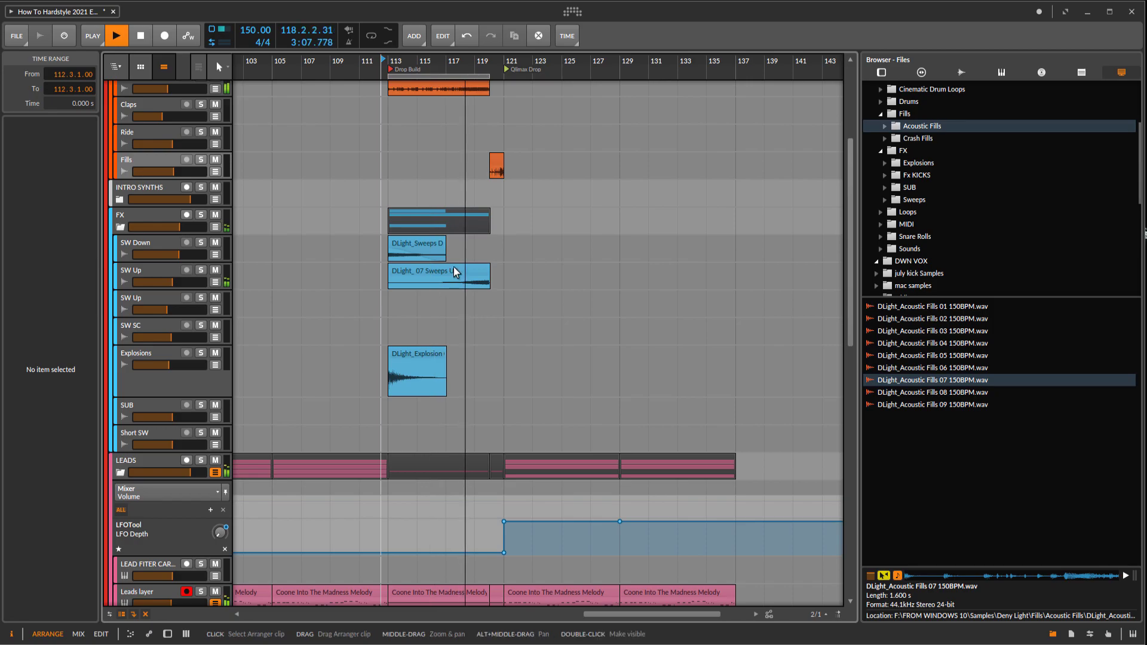
scroll(431, 261, "down", 6)
scroll(433, 236, "down", 8)
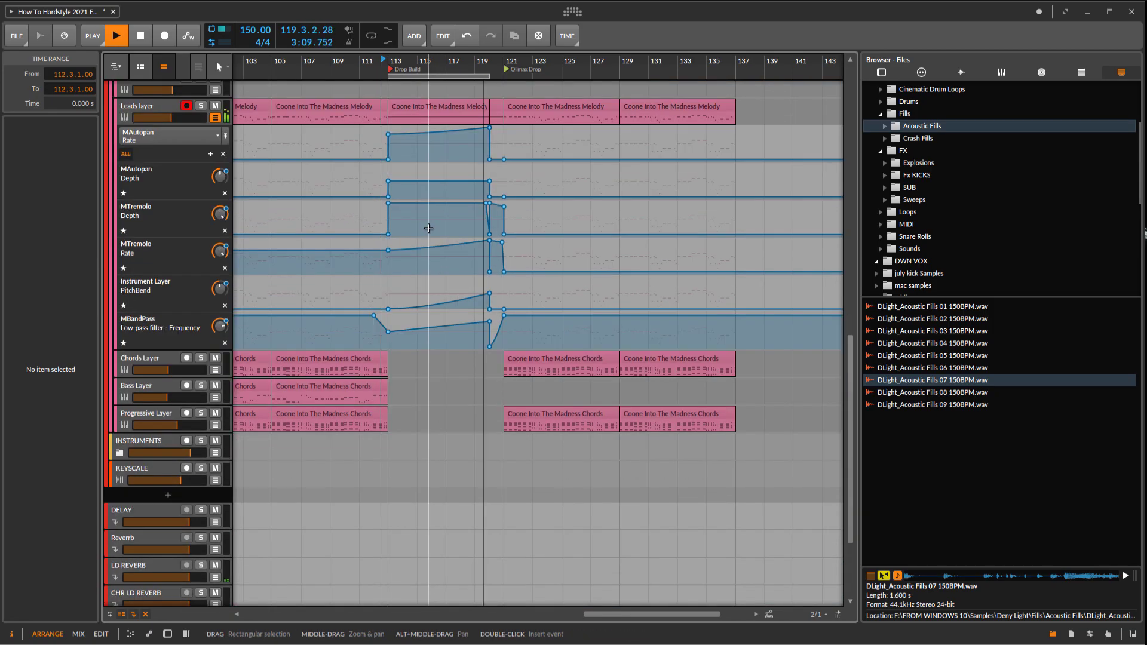
scroll(425, 225, "up", 16)
scroll(478, 251, "up", 1)
left_click_drag(500, 263, 538, 265)
scroll(550, 269, "up", 2)
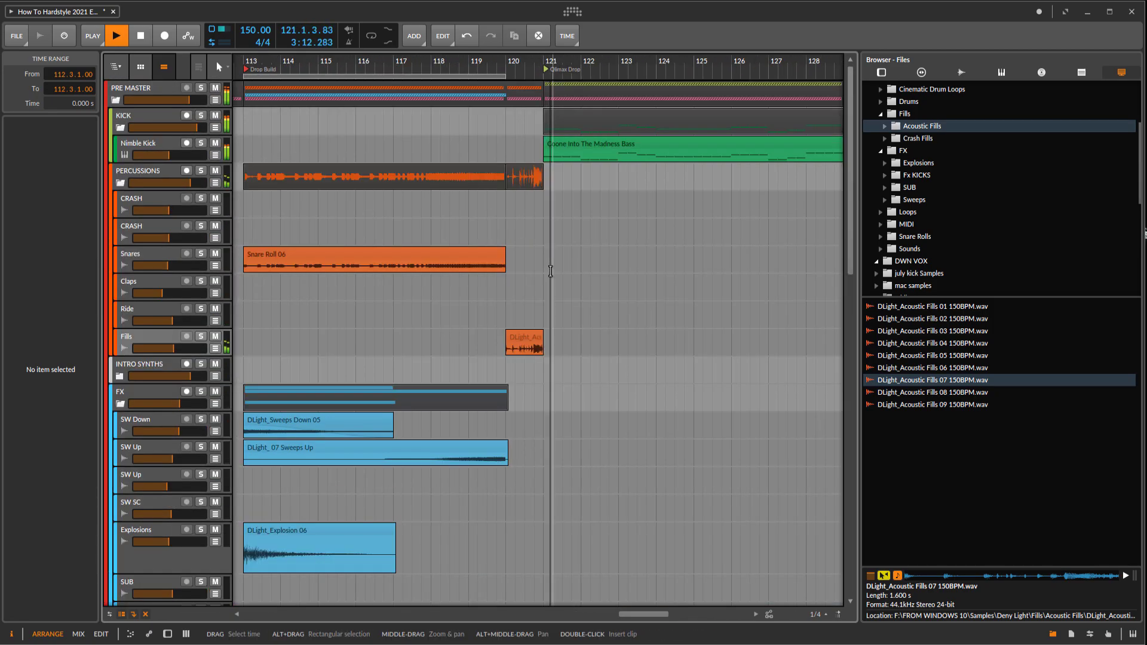
Step: Lower the Fills track's volume a little further and replay the transition from just before bar 120
left_click(162, 336)
key("space")
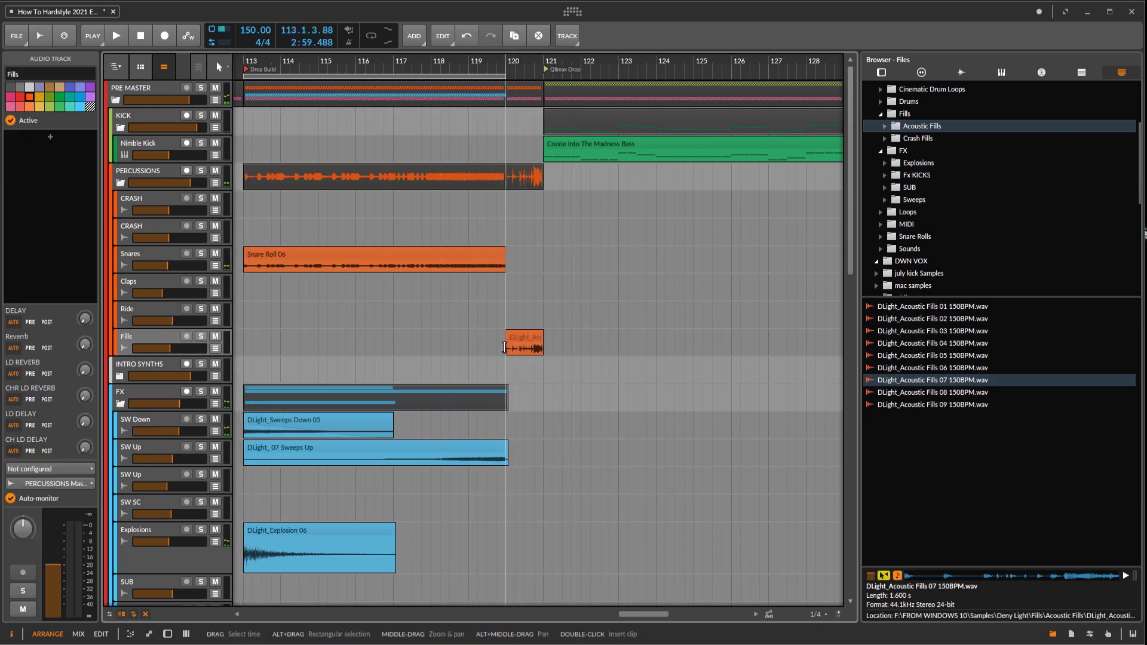
left_click_drag(505, 347, 497, 348)
key("space")
left_click(153, 338)
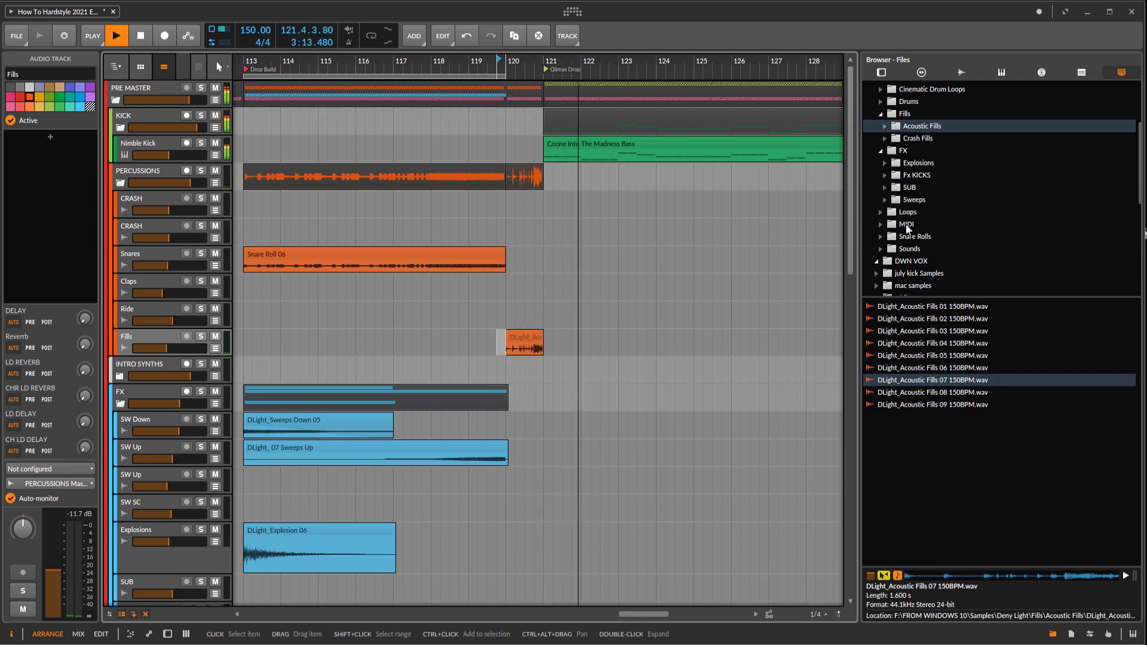
scroll(745, 249, "down", 2)
scroll(531, 287, "up", 2)
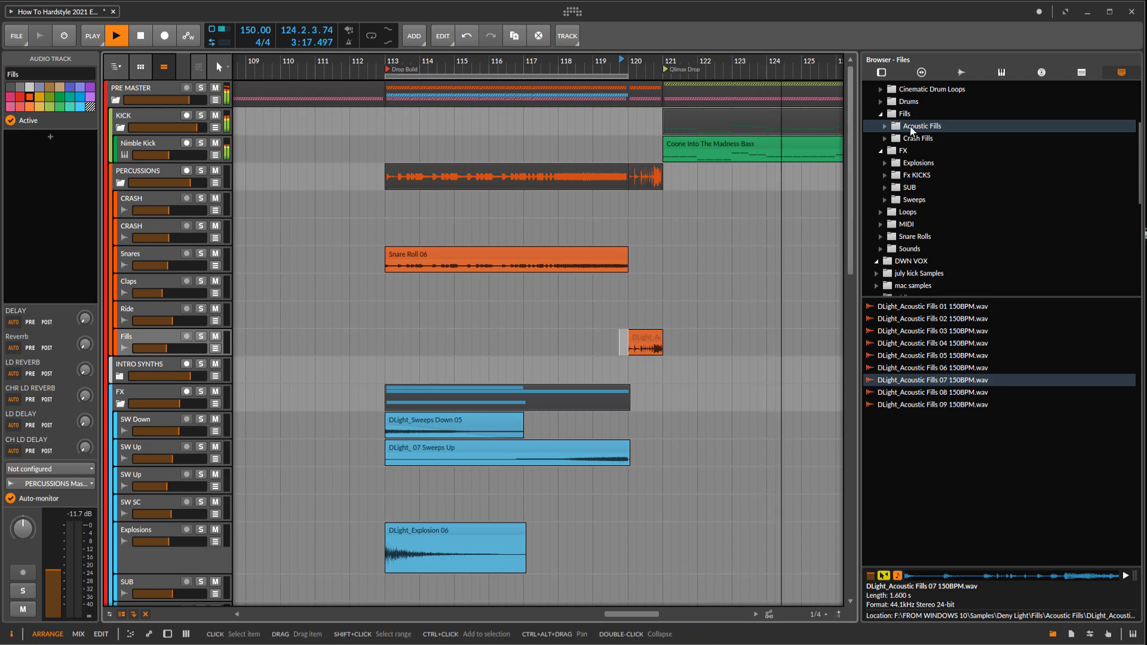
Step: Audition samples from the Drums > Crashes folder and place DLight_Crash08 on the second CRASH track at bar 113, trimmed to one bar
scroll(912, 130, "up", 2)
key("space")
left_click(902, 175)
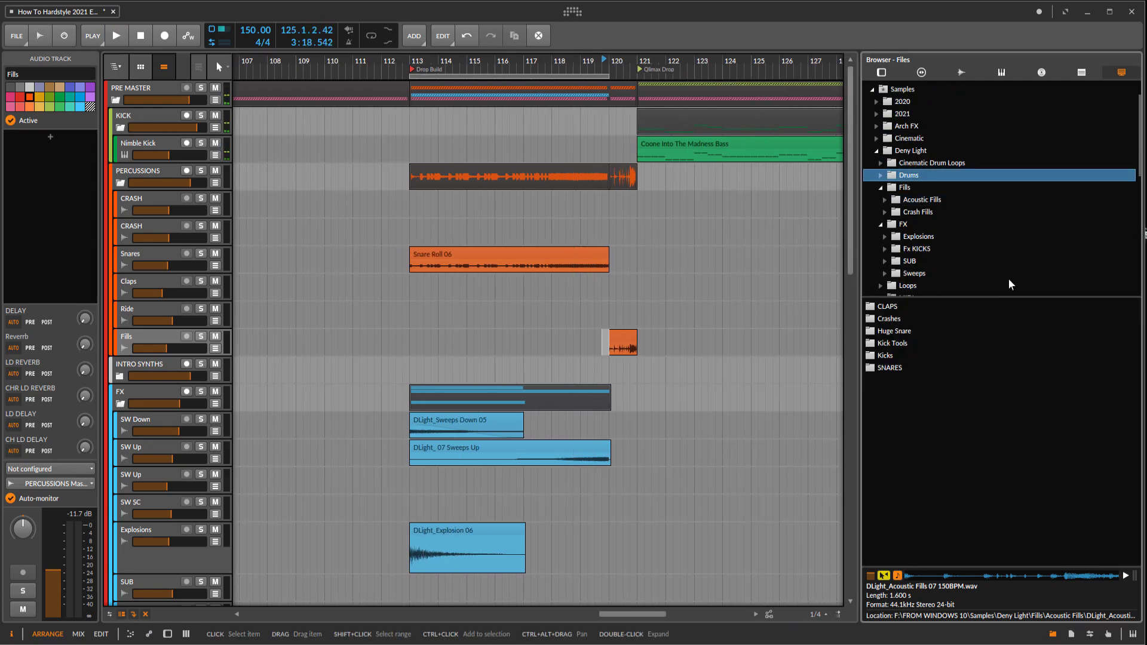
double_click(889, 319)
left_click(938, 319)
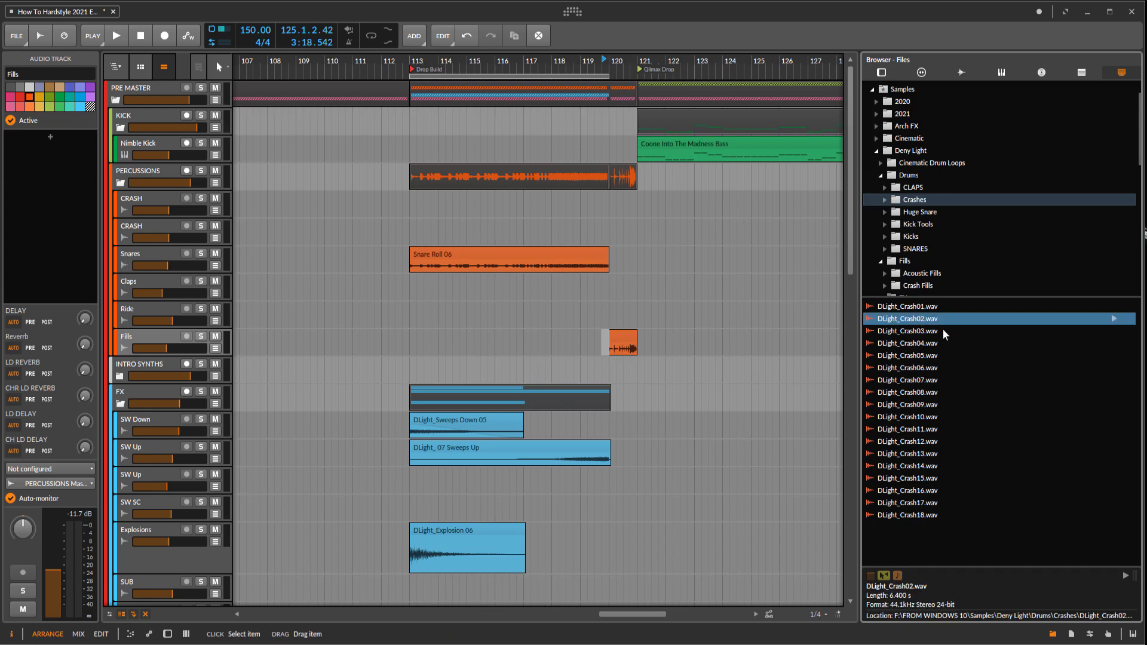
left_click(914, 367)
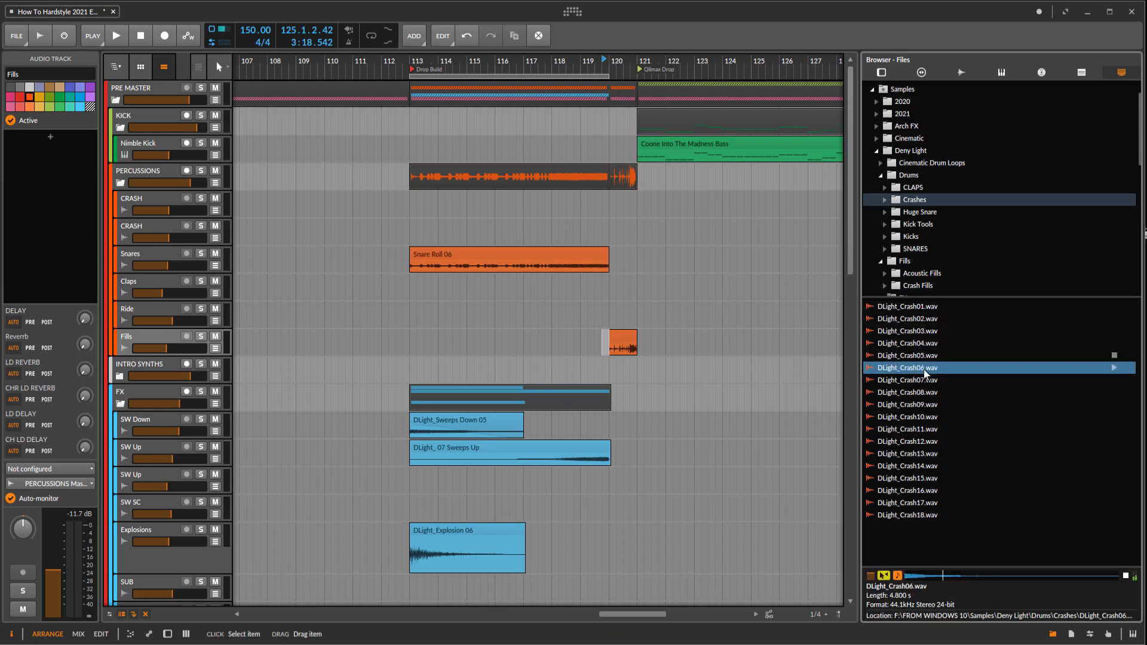
left_click(921, 393)
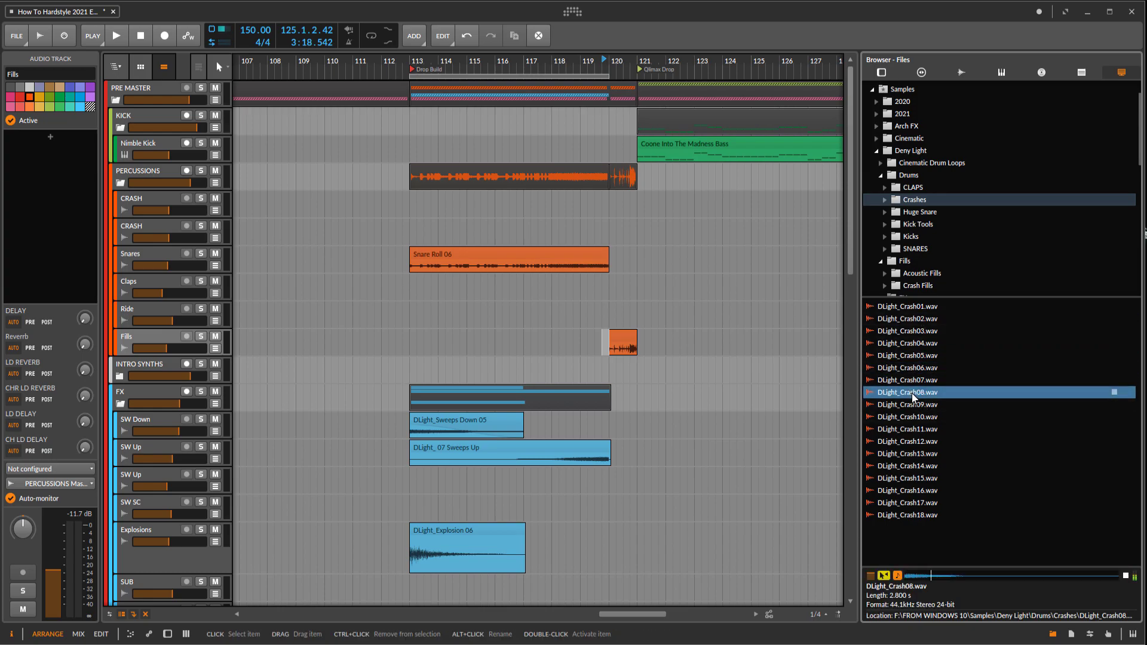
left_click_drag(383, 351, 432, 233)
scroll(439, 224, "up", 3)
Step: Duplicate the one-bar DLight_Crash08 clip to bars 114, 115 and 116 while the build plays
key("space")
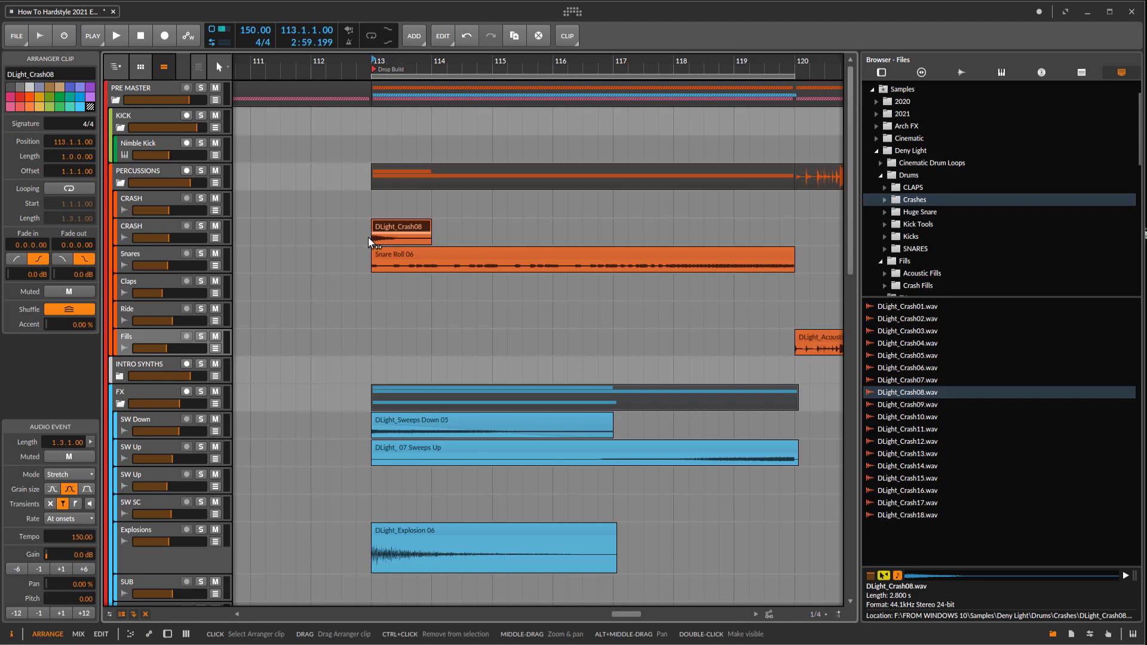
key("ctrl+d")
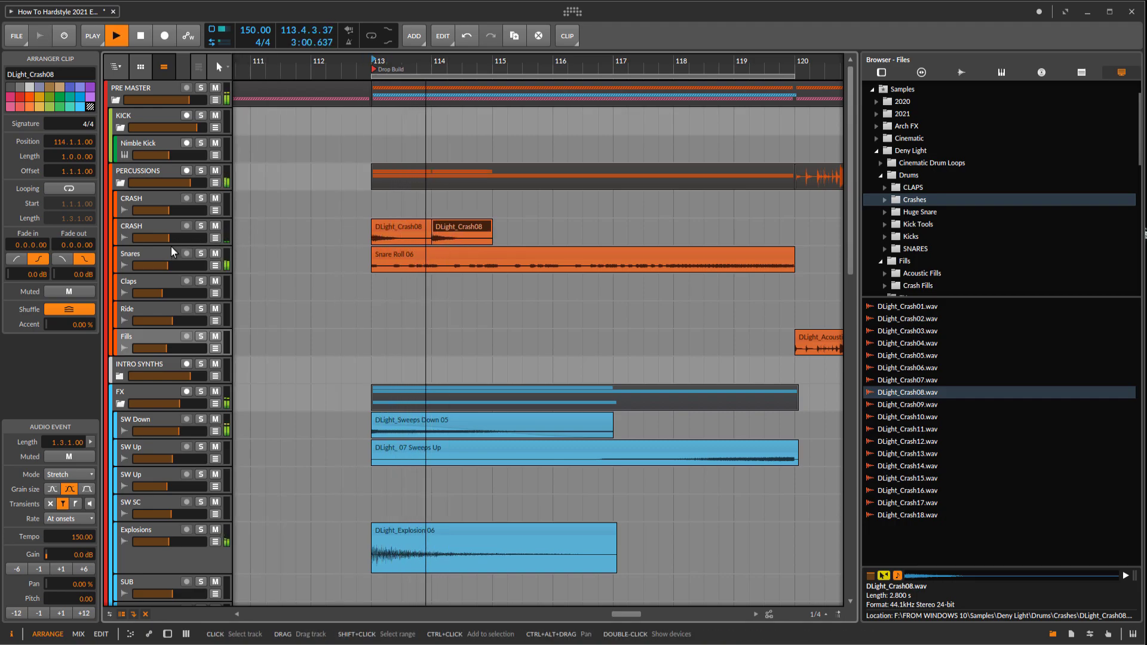
key("ctrl+d")
key("ctrl+d")
scroll(651, 230, "up", 3)
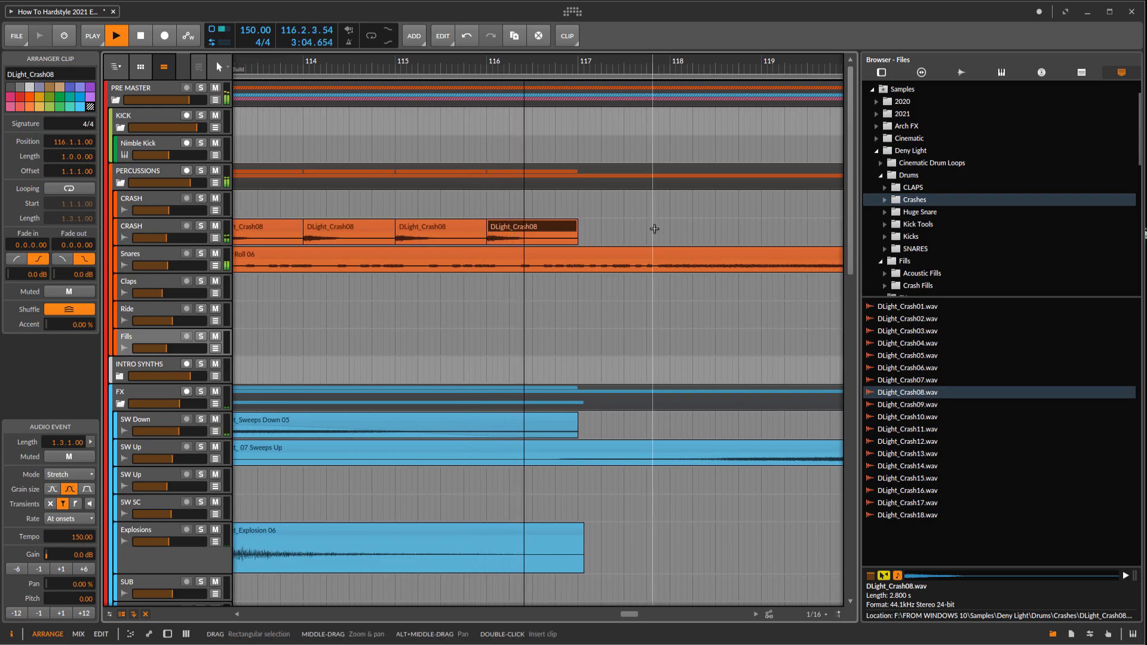
Step: Duplicate the crash to bar 117, shorten it to half a bar, copy it to 117.3 and play from bar 117
key("ctrl+d")
key("space")
left_click_drag(668, 225, 610, 222)
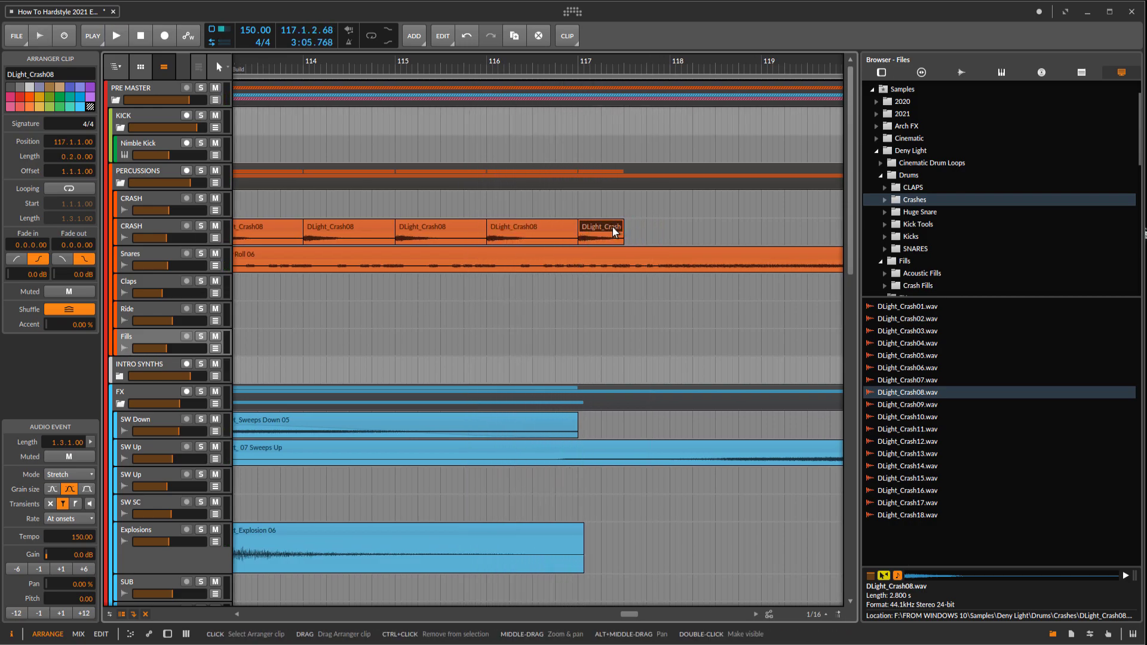
scroll(565, 249, "down", 3)
key("space")
key("ctrl+d")
key("space")
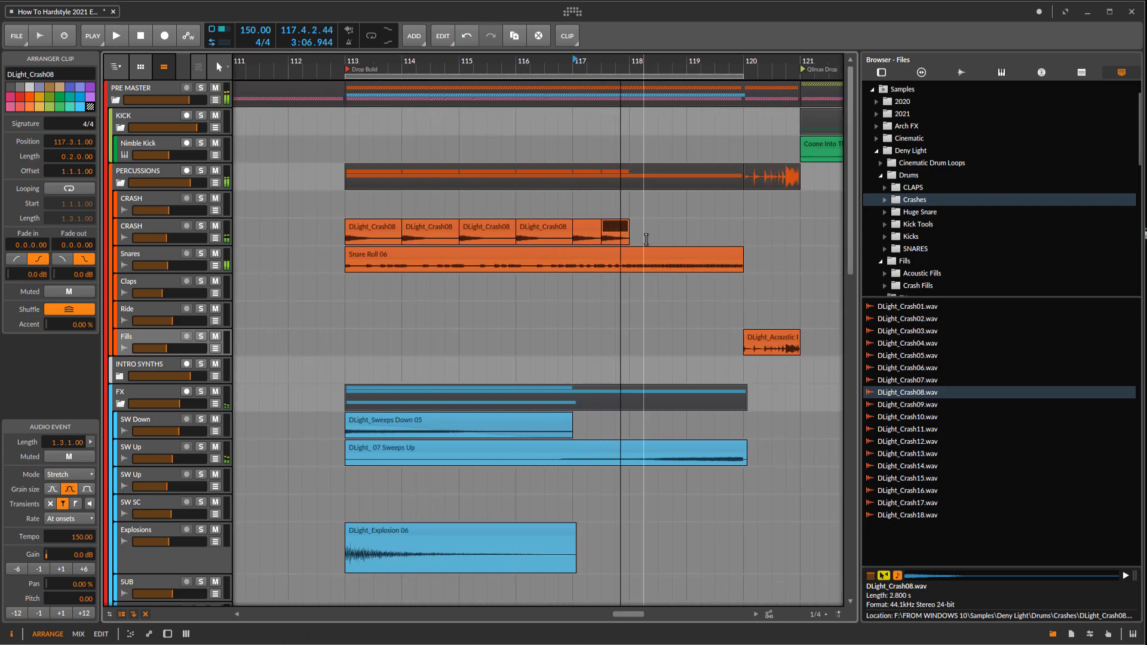
Step: Extend the DLight_Crash08 pattern with half-bar copies through bar 118 and one-beat copies through bar 119, plus a one-bar crash at bar 121
key("ctrl+d")
scroll(681, 228, "up", 3)
key("ctrl+d")
left_click_drag(699, 222, 673, 223)
key("ctrl+d")
key("ctrl+d")
scroll(563, 226, "down", 5)
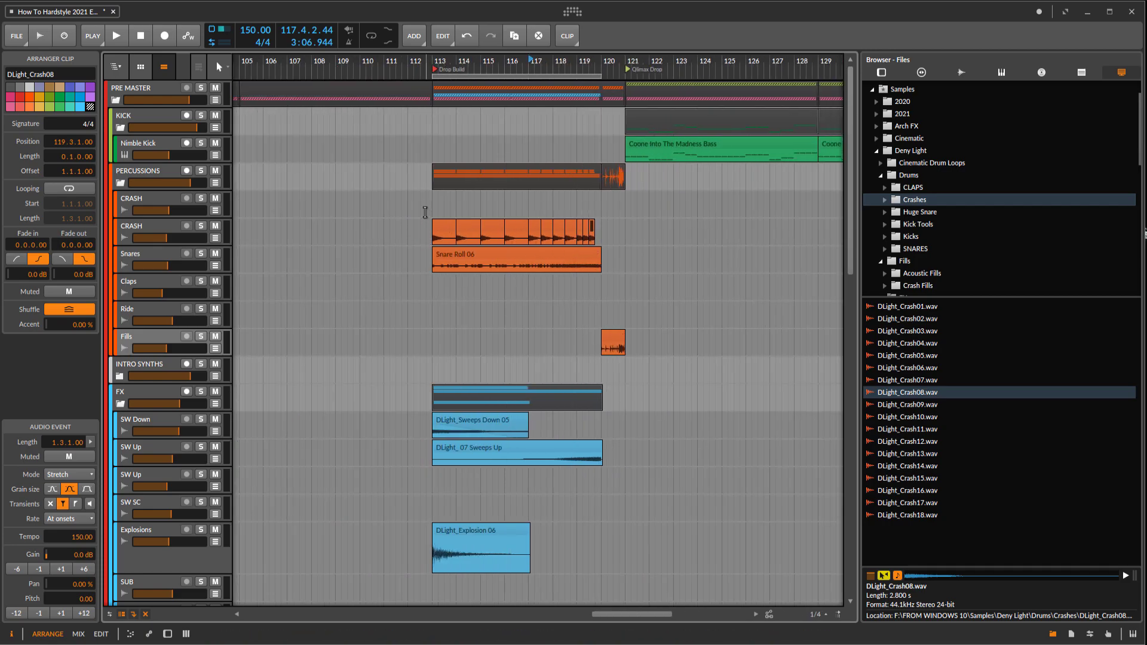
left_click_drag(501, 234, 639, 238)
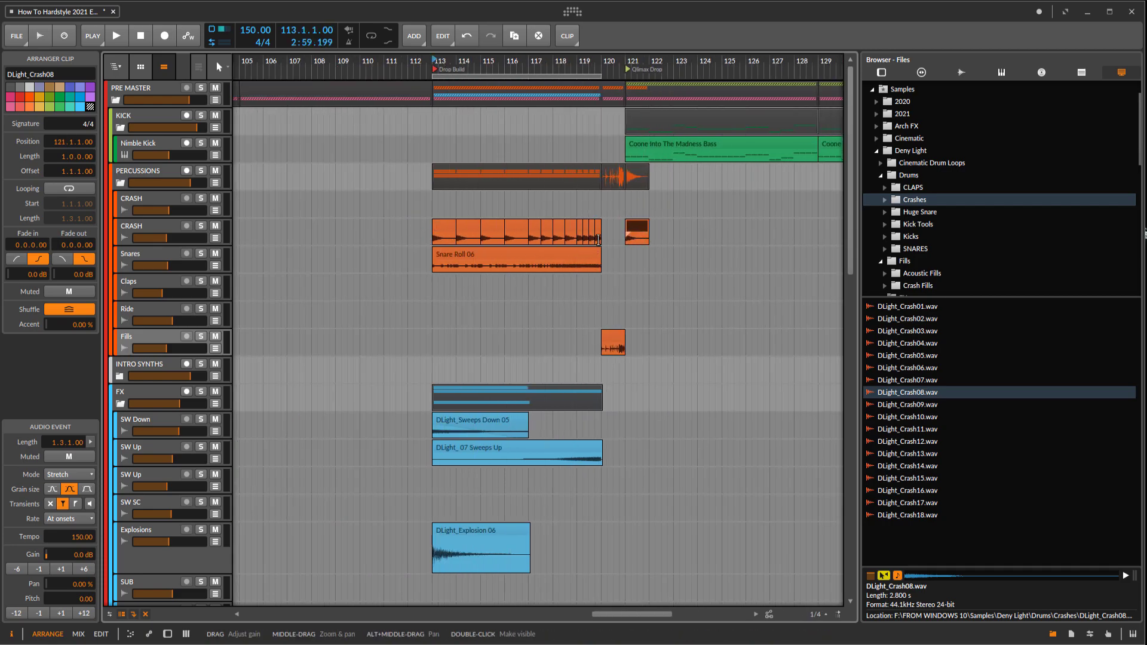
Step: Play the build from 112.4 and lower the second CRASH track's volume slightly
left_click(425, 240)
key("space")
scroll(425, 257, "up", 3)
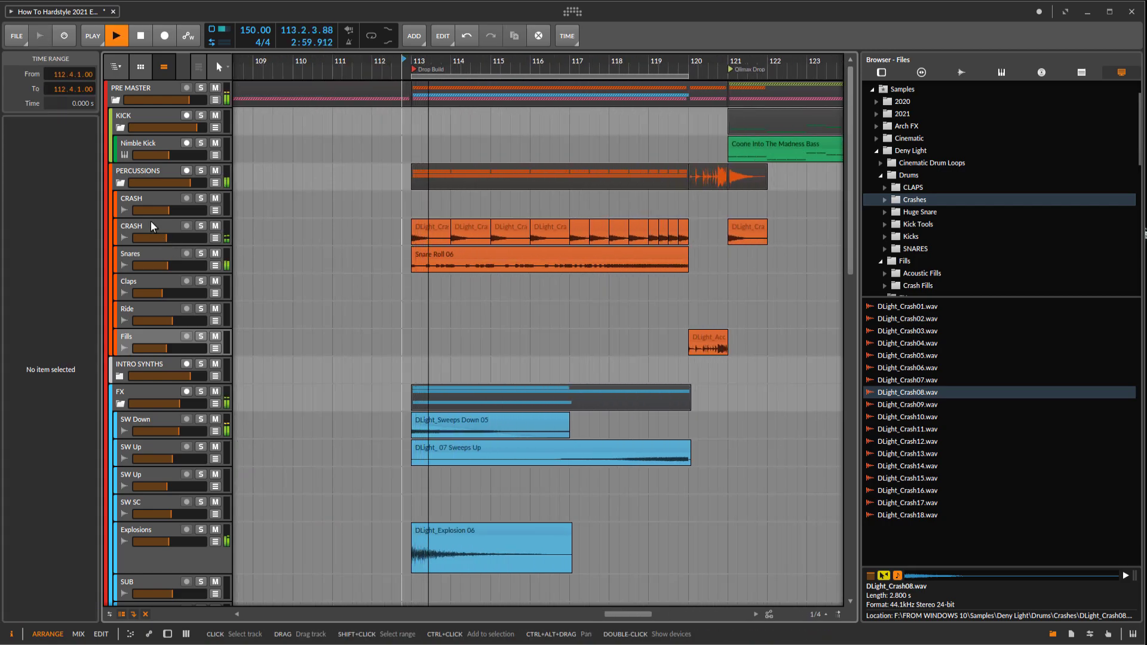
left_click(167, 243)
left_click_drag(167, 240, 165, 240)
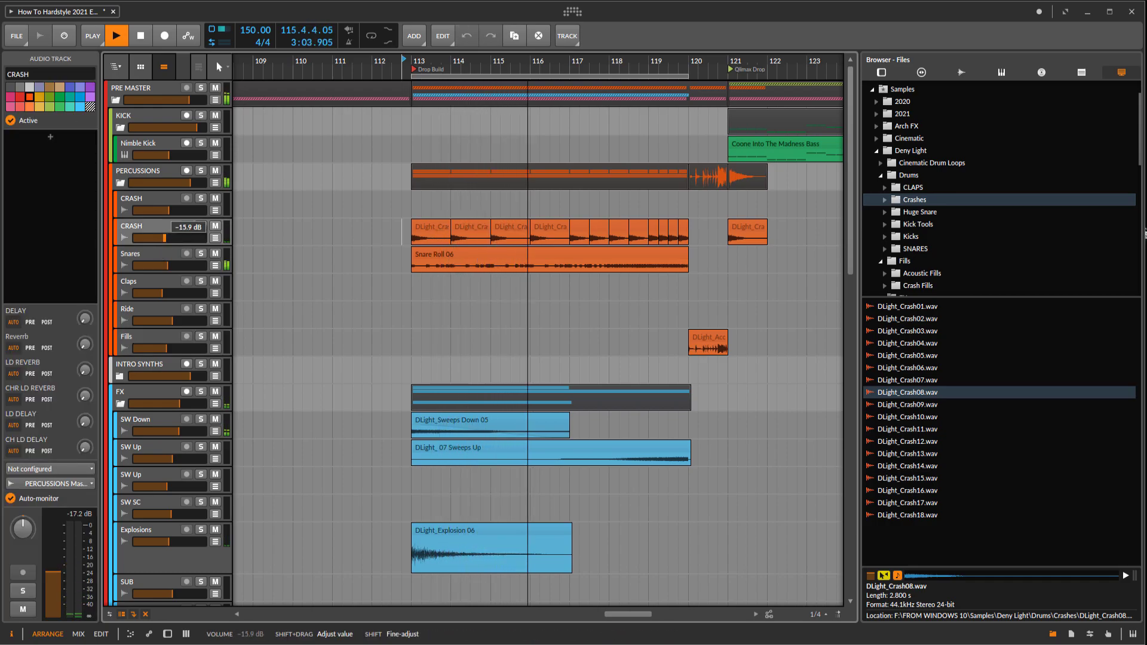
scroll(401, 230, "down", 3)
left_click_drag(167, 238, 164, 238)
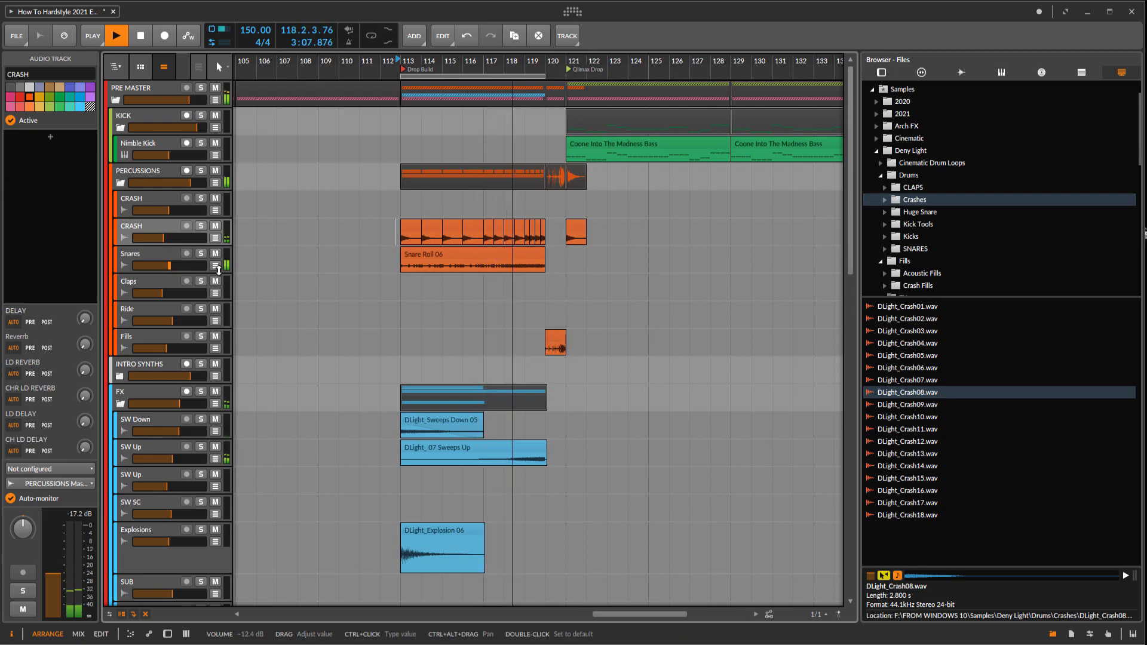
Step: Audition DLight_Huge Snare B 11 and B 10 from the Huge Snare folder and check the notes in the bar 120 lead clip
left_click(921, 212)
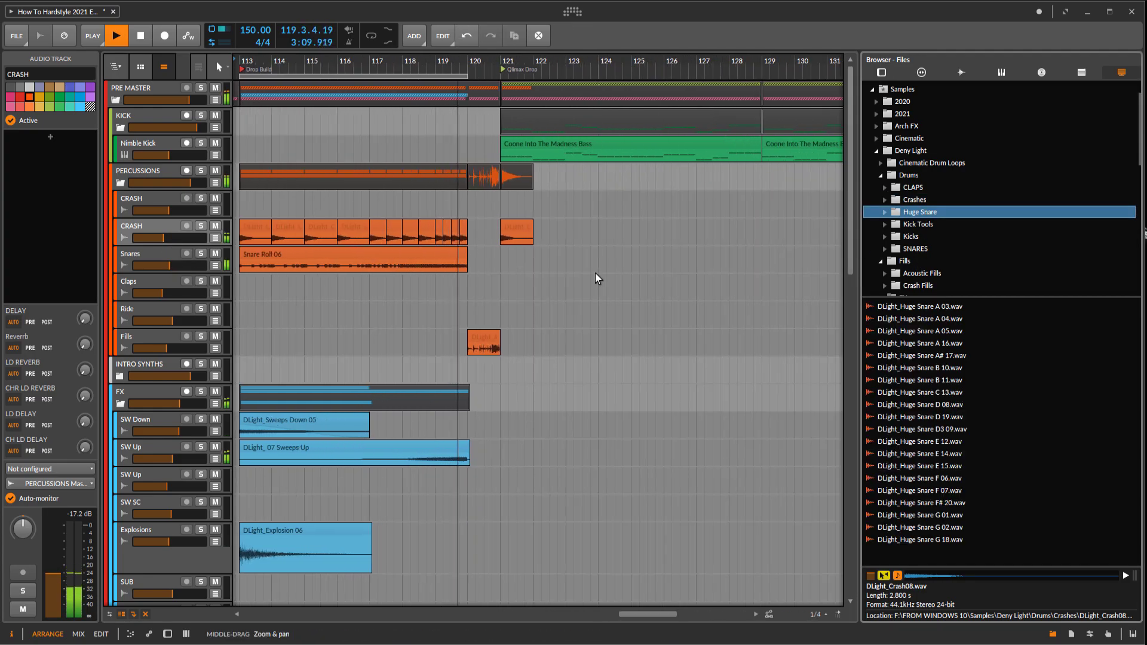
key("space")
left_click(933, 382)
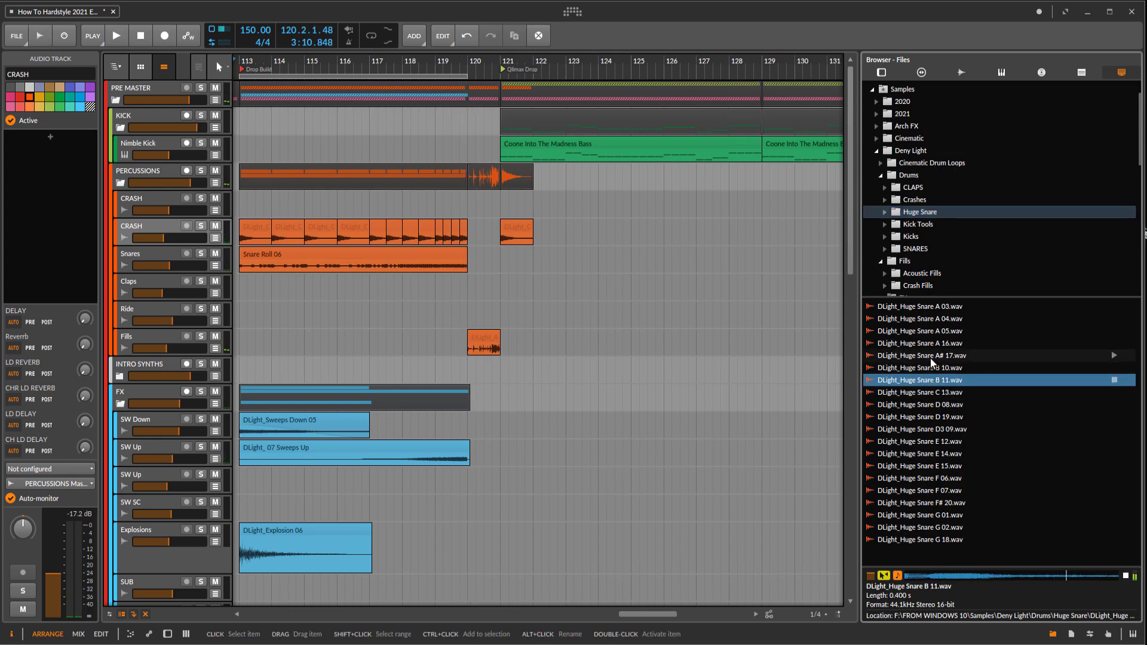
left_click(907, 370)
scroll(431, 426, "down", 5)
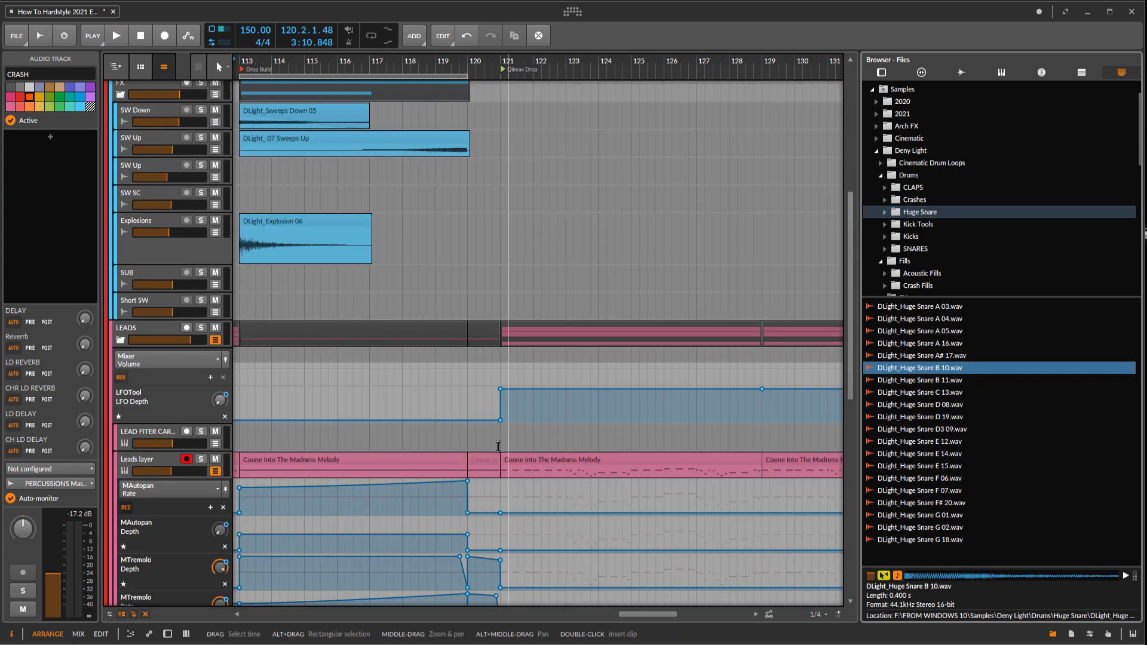
double_click(481, 461)
left_click_drag(541, 390, 640, 361)
key("e")
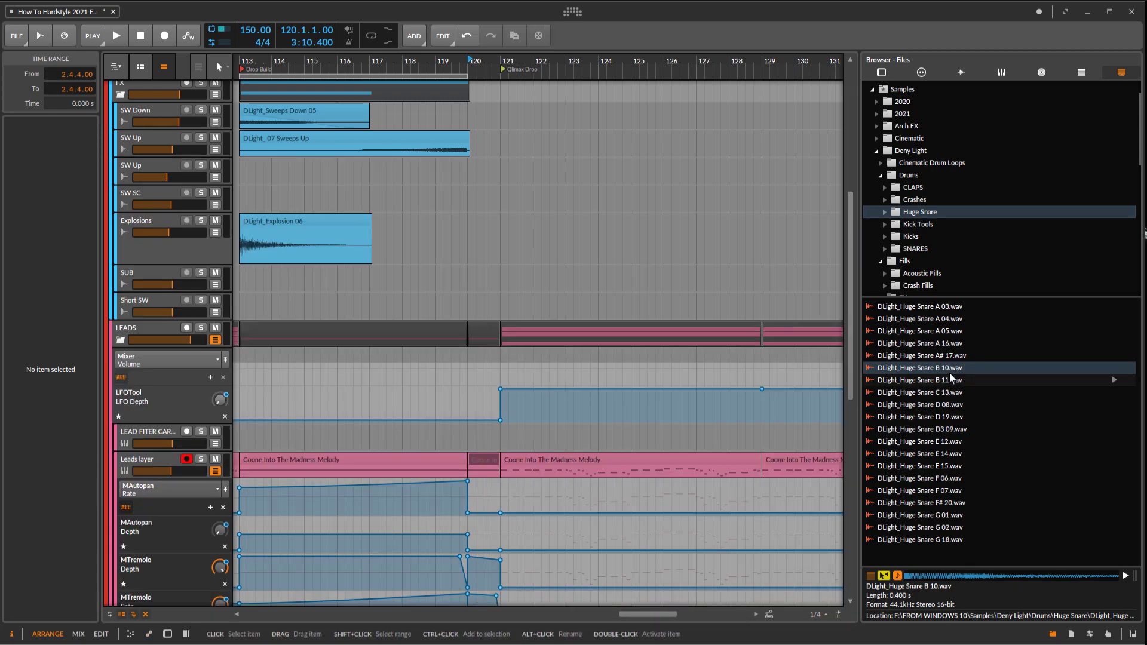
Step: Place DLight_Huge Snare D 19 on the Fills track at 120.4 as a one-beat clip with gain -3.3 dB and pitch 1.00
left_click(946, 418)
left_click_drag(946, 418, 484, 275)
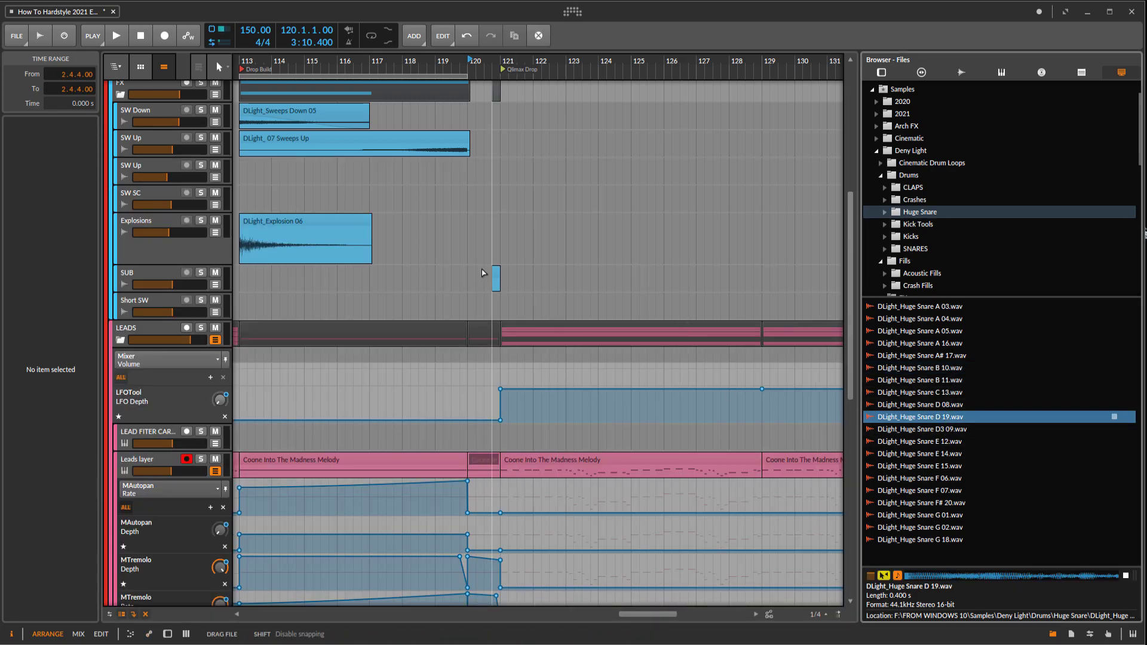
left_click_drag(475, 189, 478, 230)
scroll(501, 234, "up", 5)
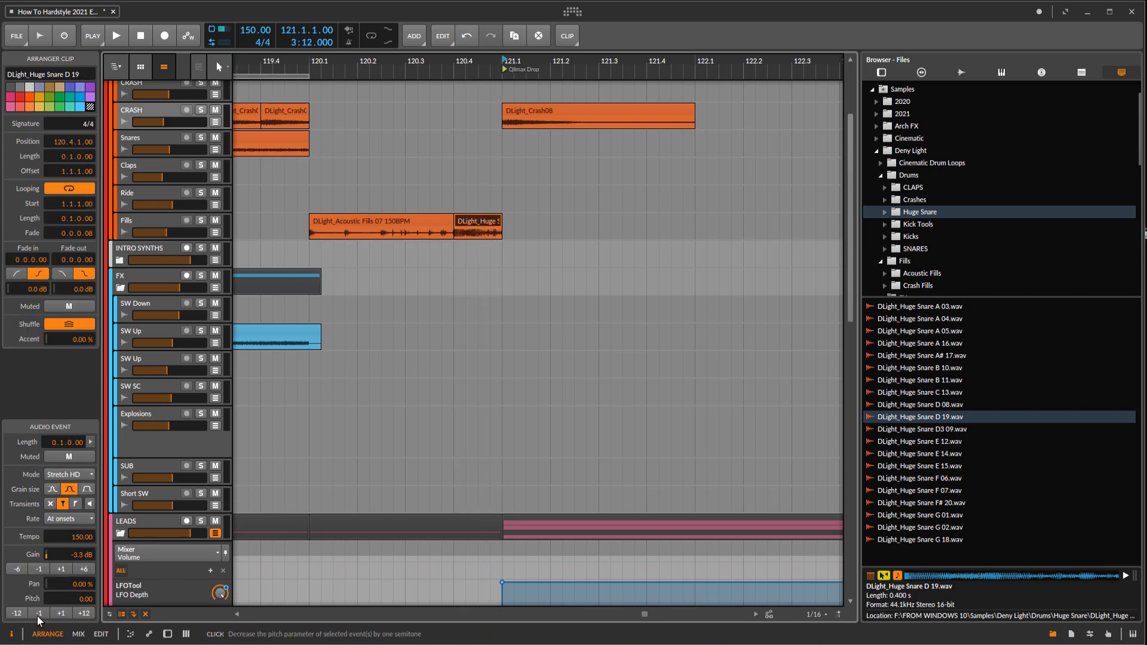
scroll(443, 389, "down", 4)
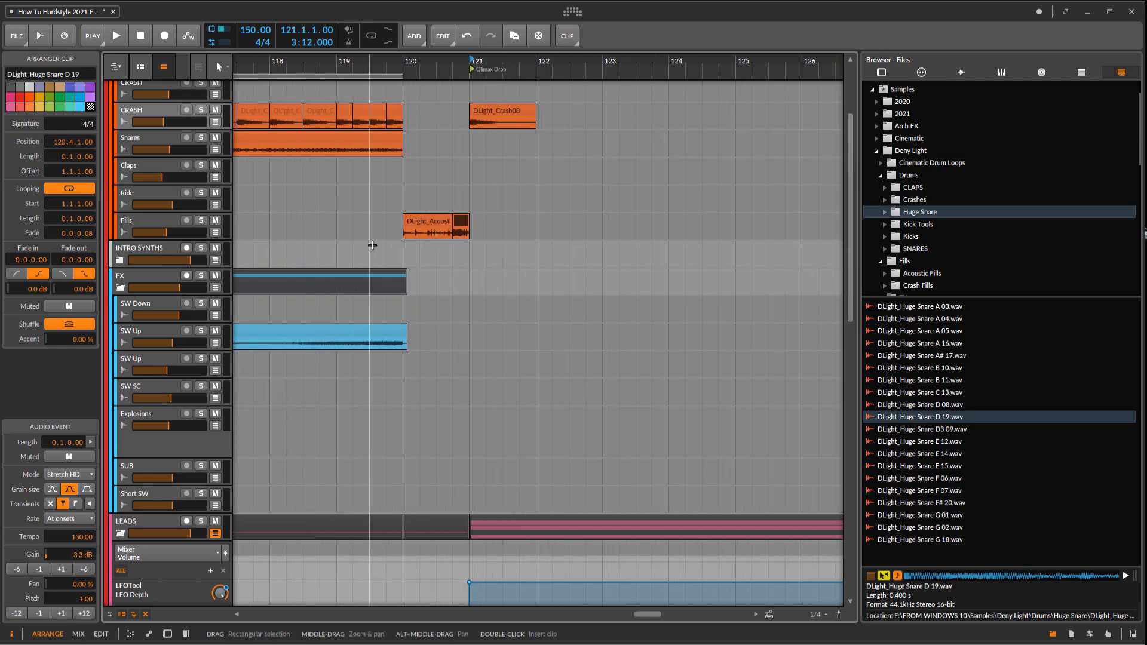
Step: Play the transition from bar 120 into the drop to hear the fill with the added snare hit
left_click(404, 389)
key("space")
left_click(174, 228)
left_click_drag(453, 311, 618, 320)
scroll(662, 301, "up", 3)
key("space")
Step: Play the whole Drop Build from bar 113 into the drop while reviewing the Leads layer clips and automation lanes
left_click(369, 372)
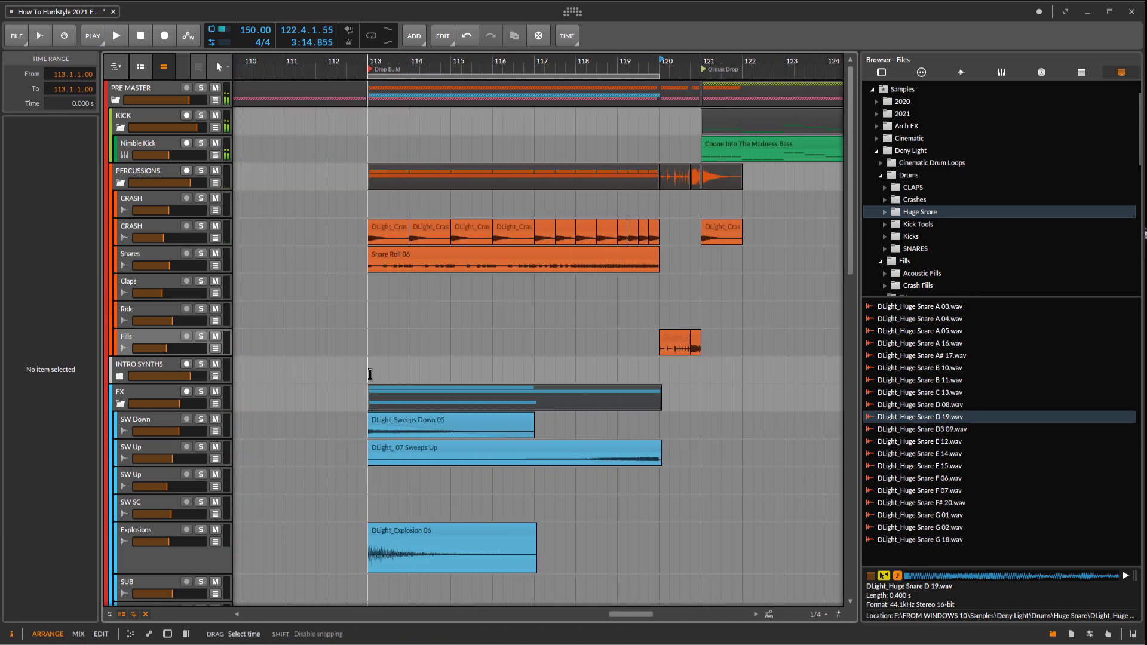
left_click_drag(420, 346, 440, 376)
key("space")
left_click_drag(497, 349, 450, 351)
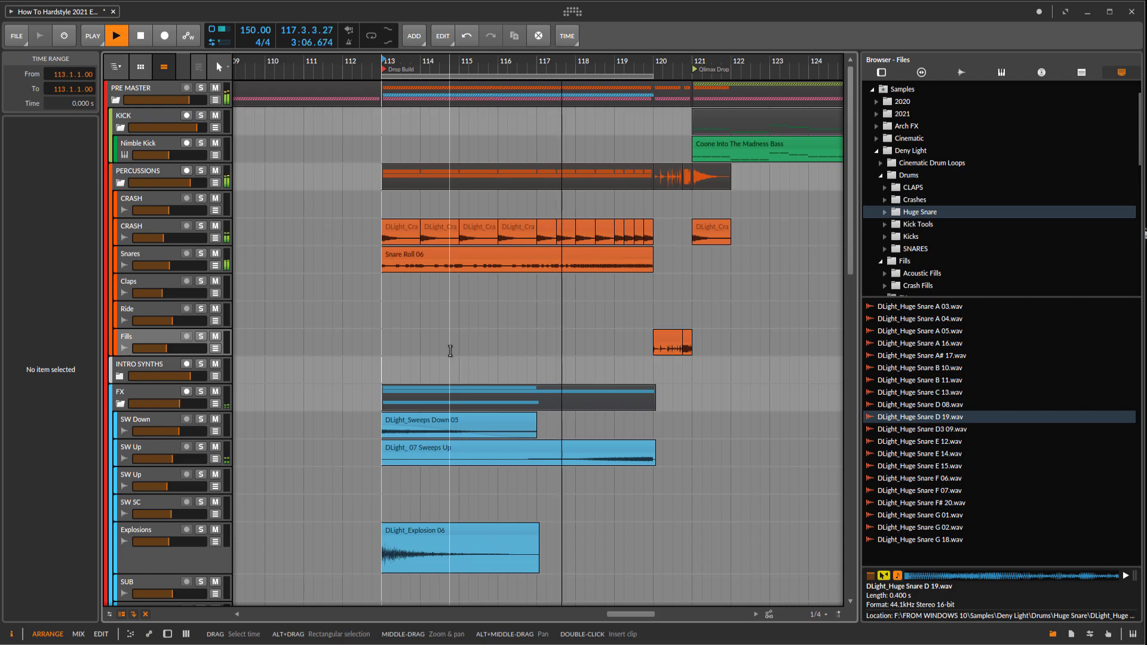
left_click_drag(521, 201, 471, 172)
scroll(471, 172, "down", 10)
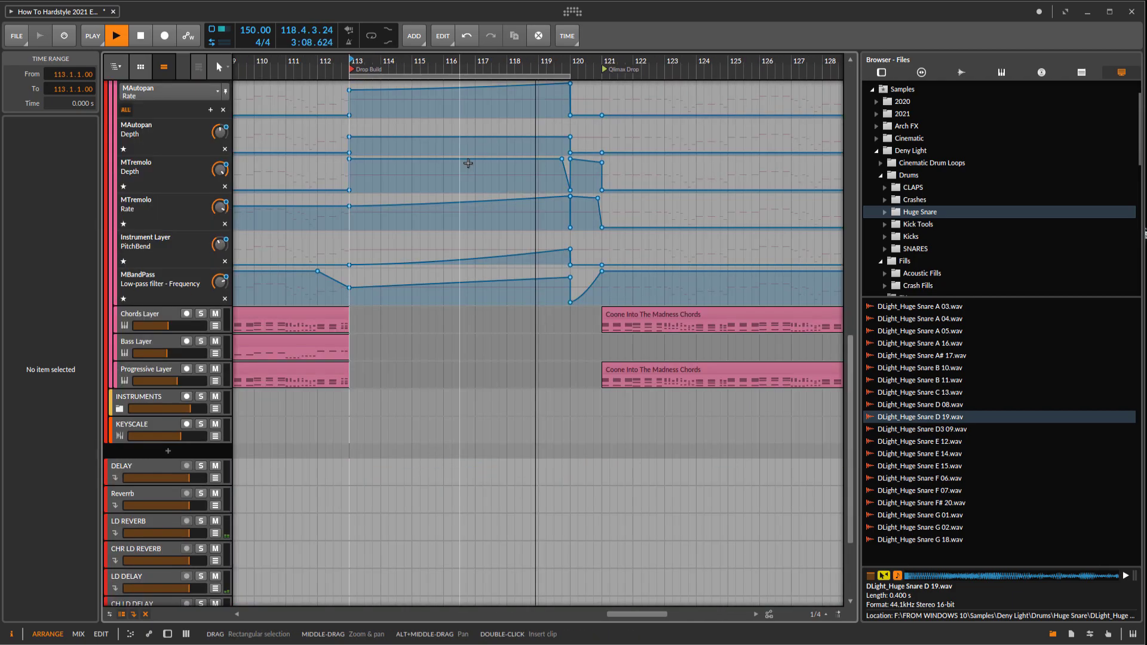
scroll(511, 177, "up", 8)
left_click_drag(536, 198, 425, 269)
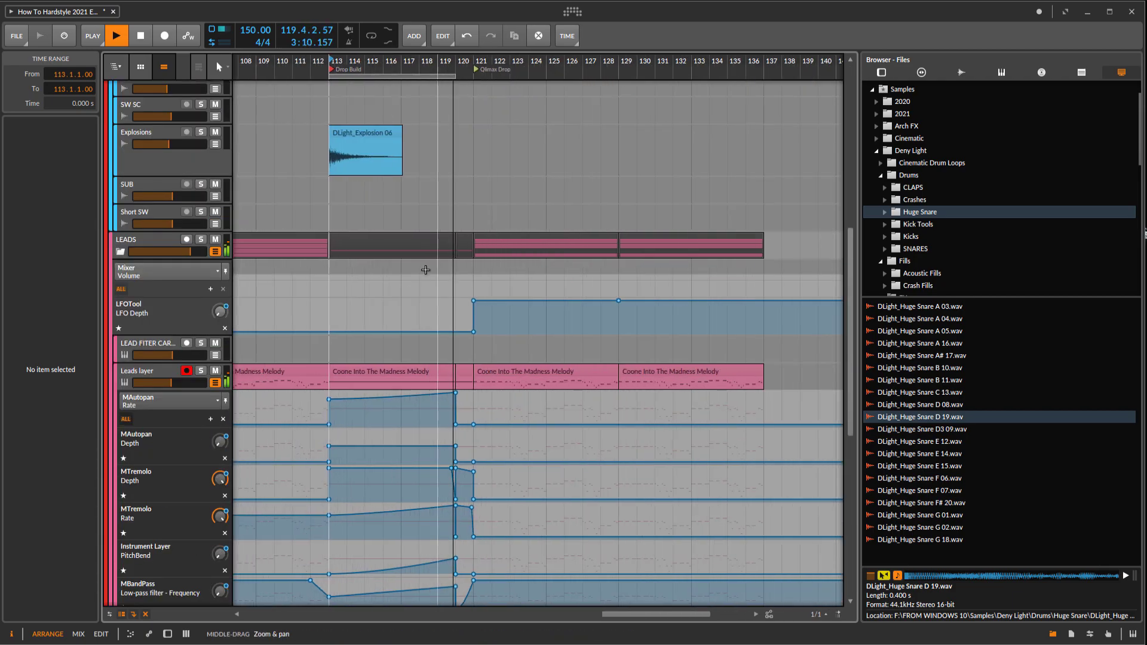
left_click(139, 378)
scroll(419, 359, "down", 5)
left_click_drag(394, 382, 512, 382)
key("space")
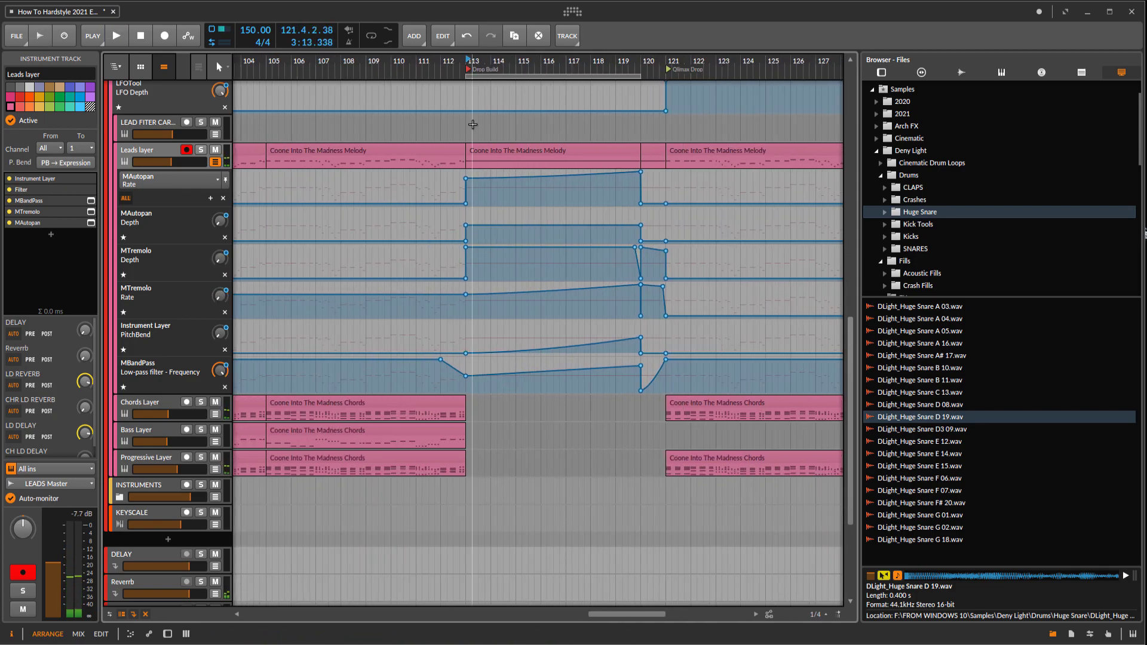
Step: Duplicate the eight-bar Coone Into The Madness Chords clip on the Chords Layer from bar 105 to bar 113
left_click(501, 150)
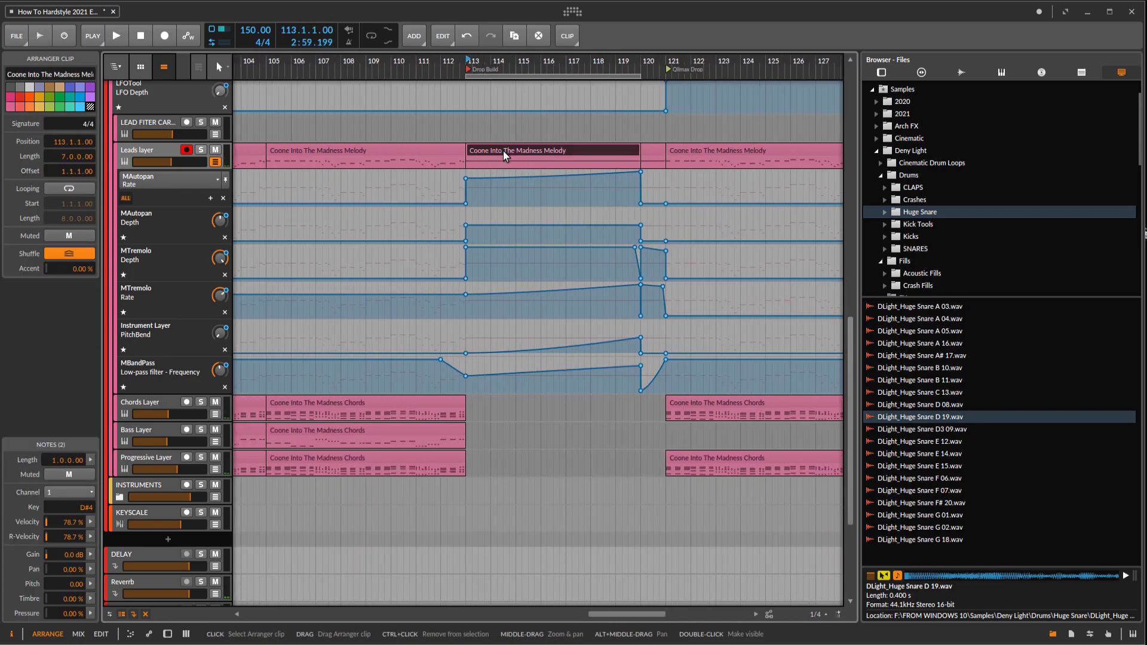
left_click(353, 458)
left_click(298, 405)
key("ctrl+d")
left_click_drag(644, 413, 692, 448)
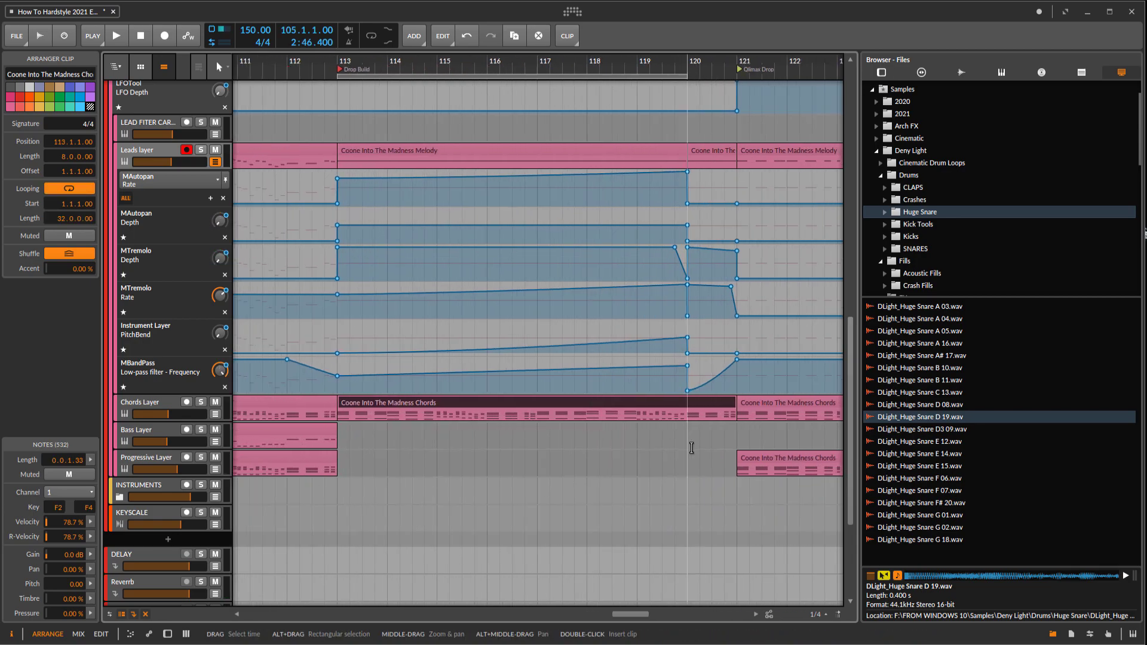
Step: Reduce the duplicated chords clip to its opening four-note chord and lengthen those notes to seven bars
double_click(363, 401)
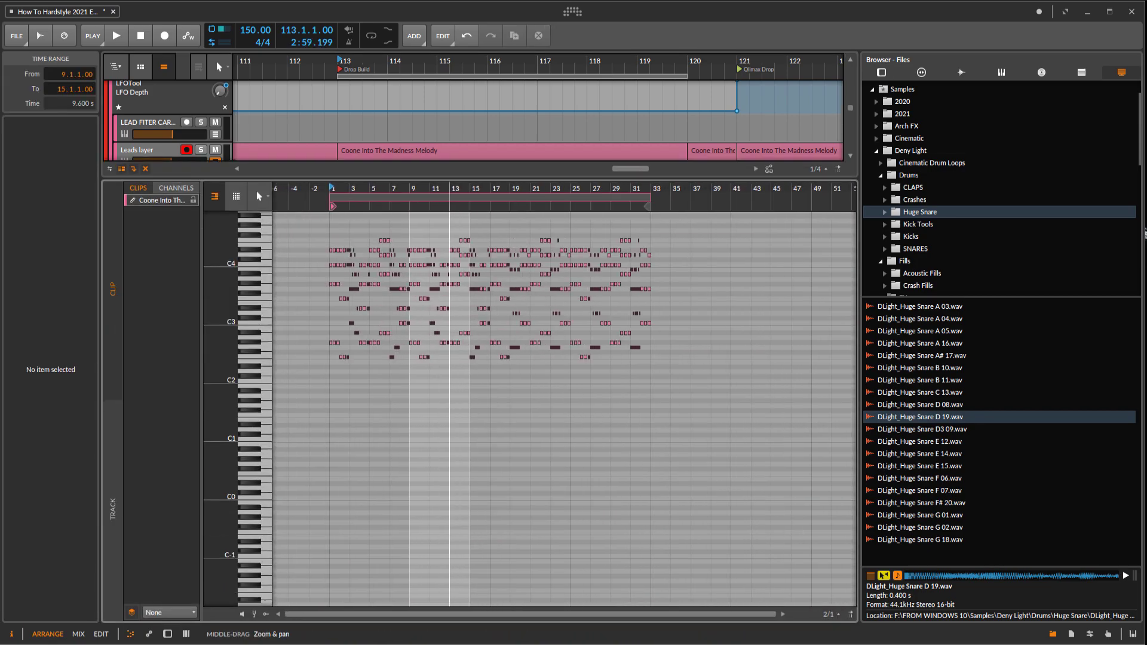
left_click_drag(773, 422, 459, 438)
key("Delete")
left_click_drag(410, 276, 401, 278)
left_click_drag(425, 448, 446, 344)
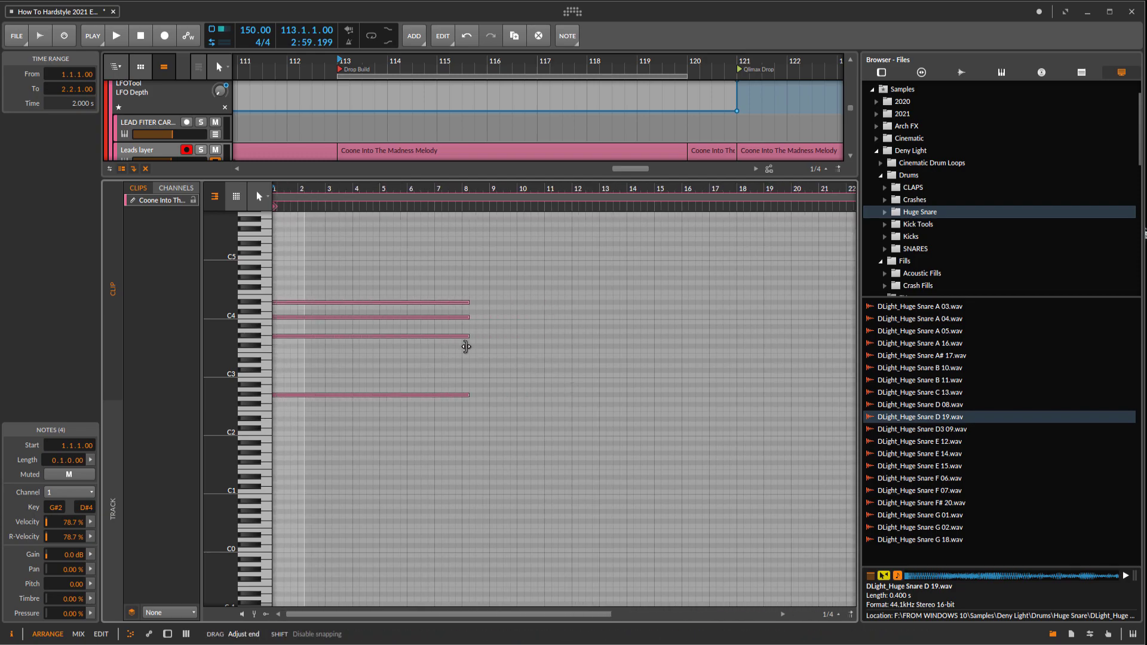
left_click_drag(466, 347, 464, 346)
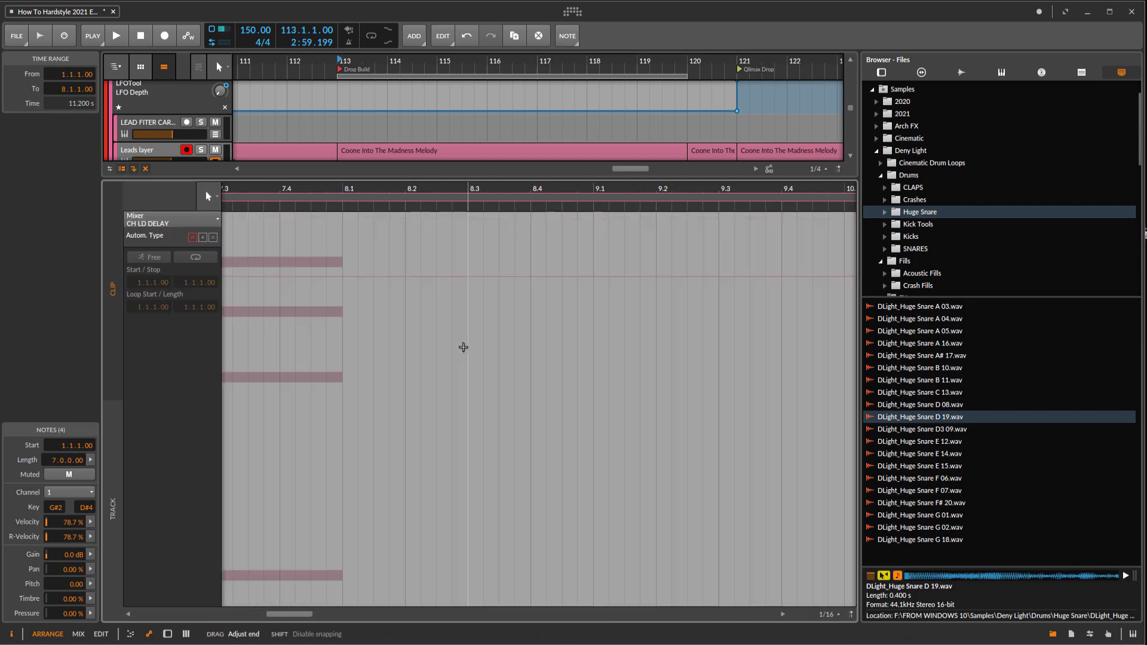
key("e")
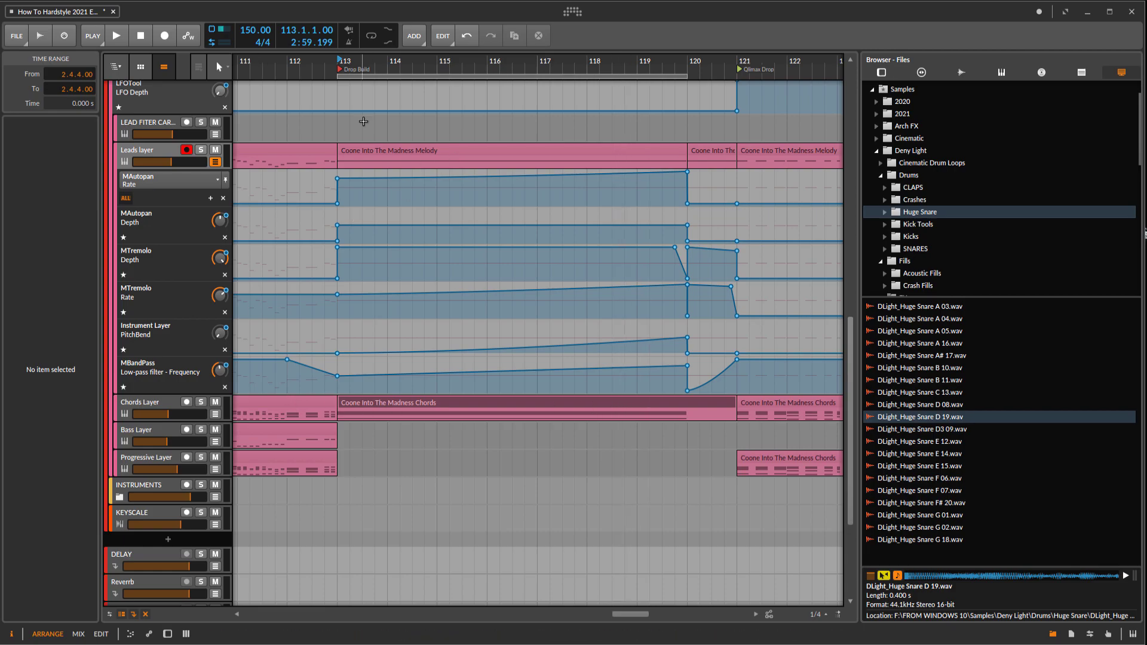
Step: Audition the sustained chord from bar 112.2 and delete the chords clip at bar 113
left_click(301, 476)
key("space")
left_click_drag(309, 483, 293, 469)
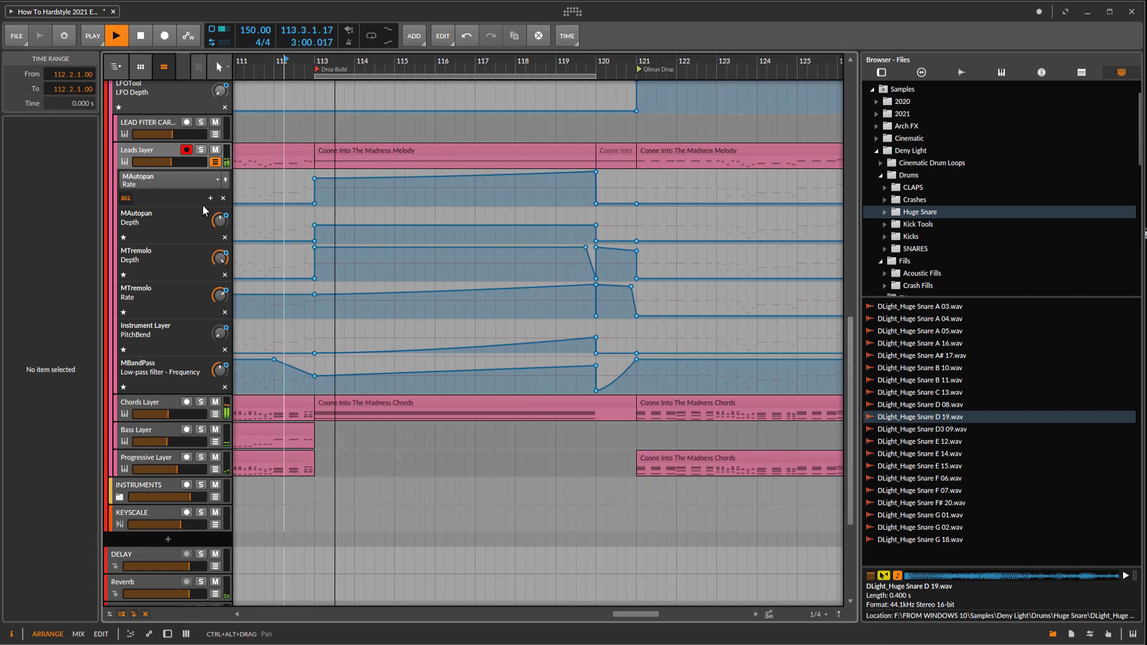
key("space")
left_click(429, 398)
key("Delete")
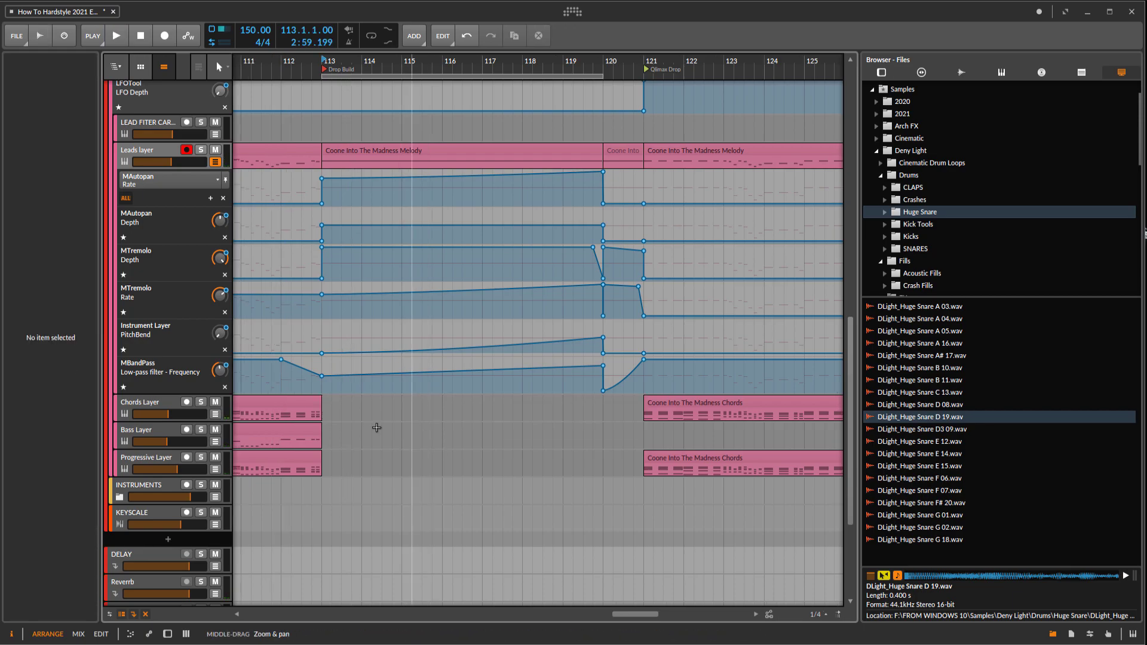
Step: Examine the Leads layer melody clip and its automation together with the chord, bass and progressive layers around the Drop Build
scroll(342, 472, "up", 3)
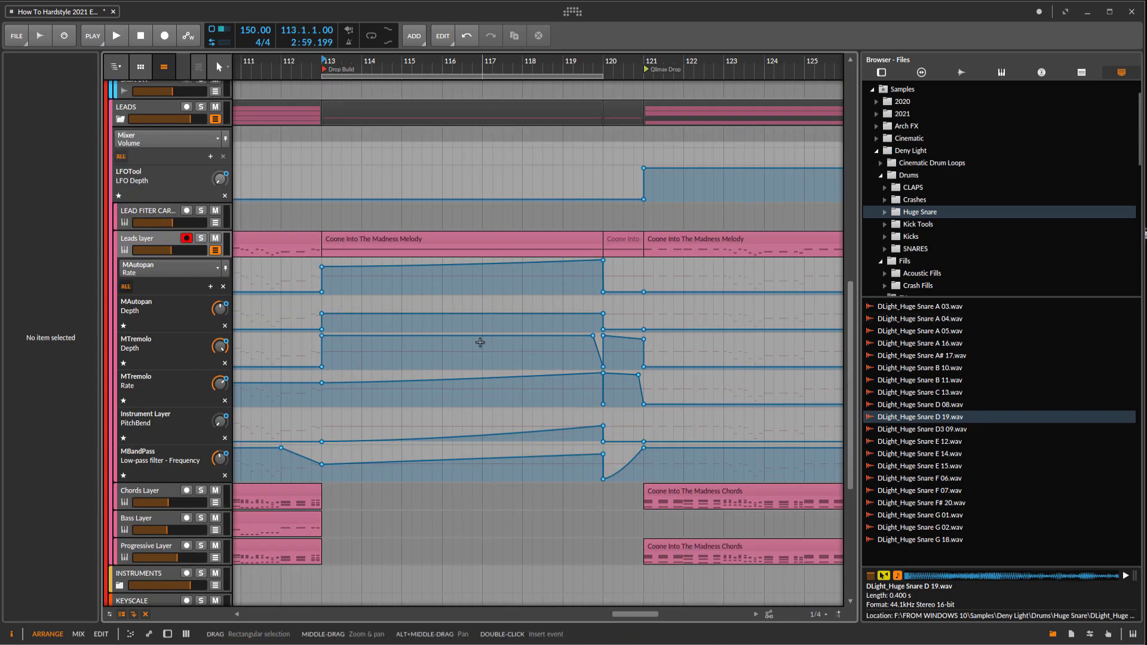
scroll(460, 329, "up", 5)
scroll(383, 311, "down", 12)
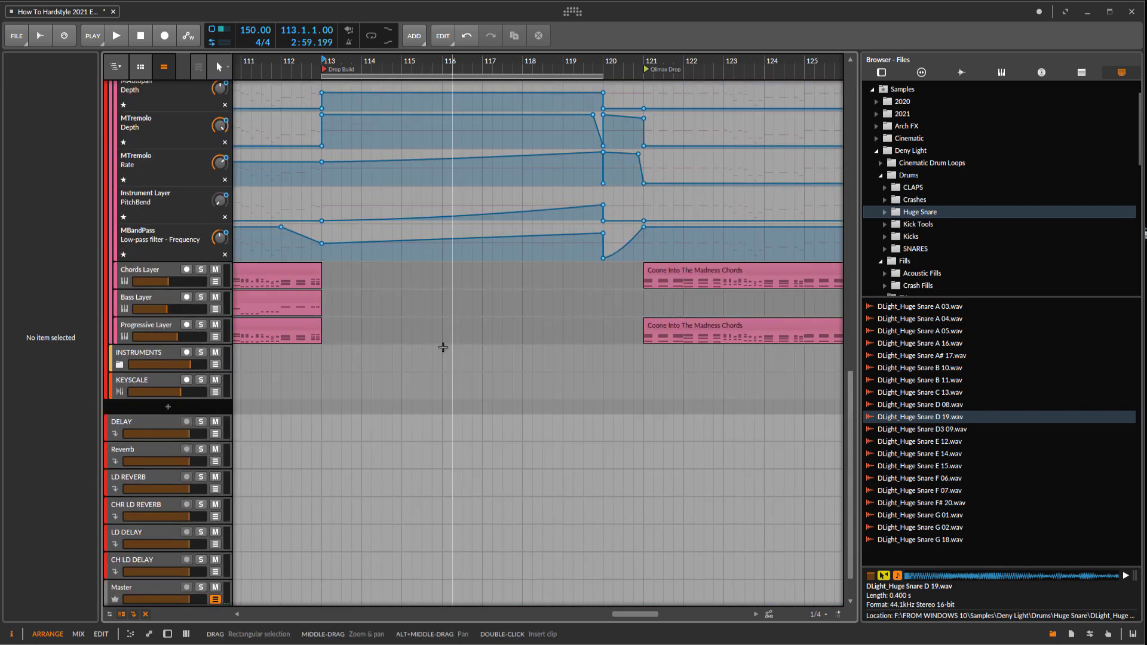
scroll(443, 348, "down", 2, "ctrl")
scroll(455, 359, "up", 9)
left_click(403, 278)
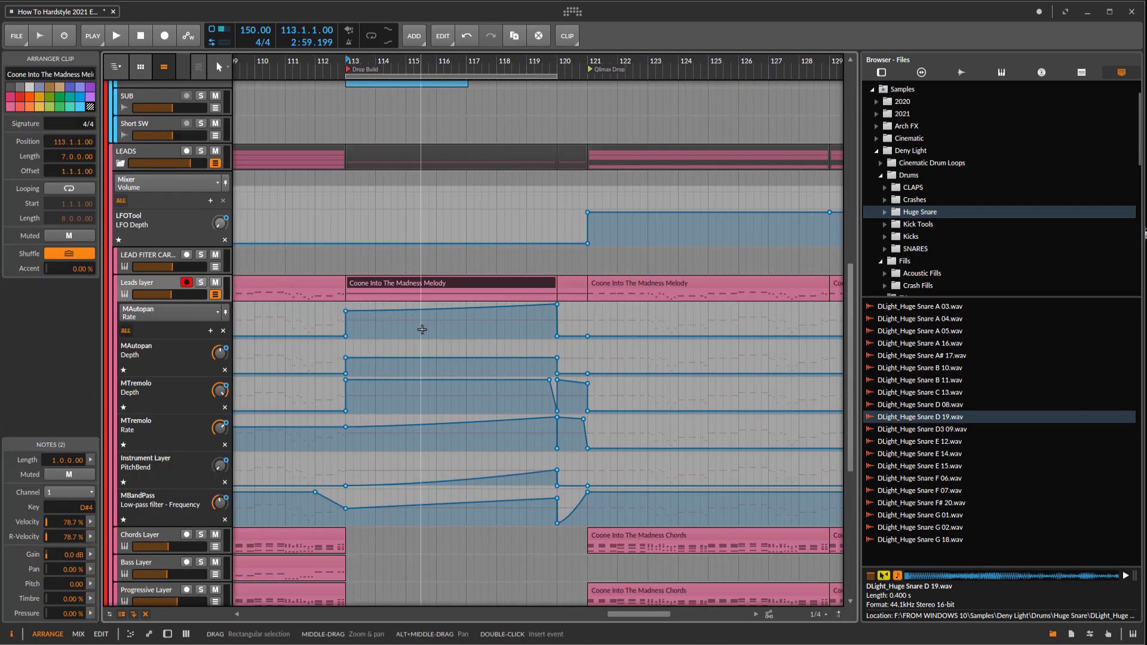
scroll(418, 359, "up", 2)
scroll(335, 383, "down", 5)
scroll(320, 369, "up", 1)
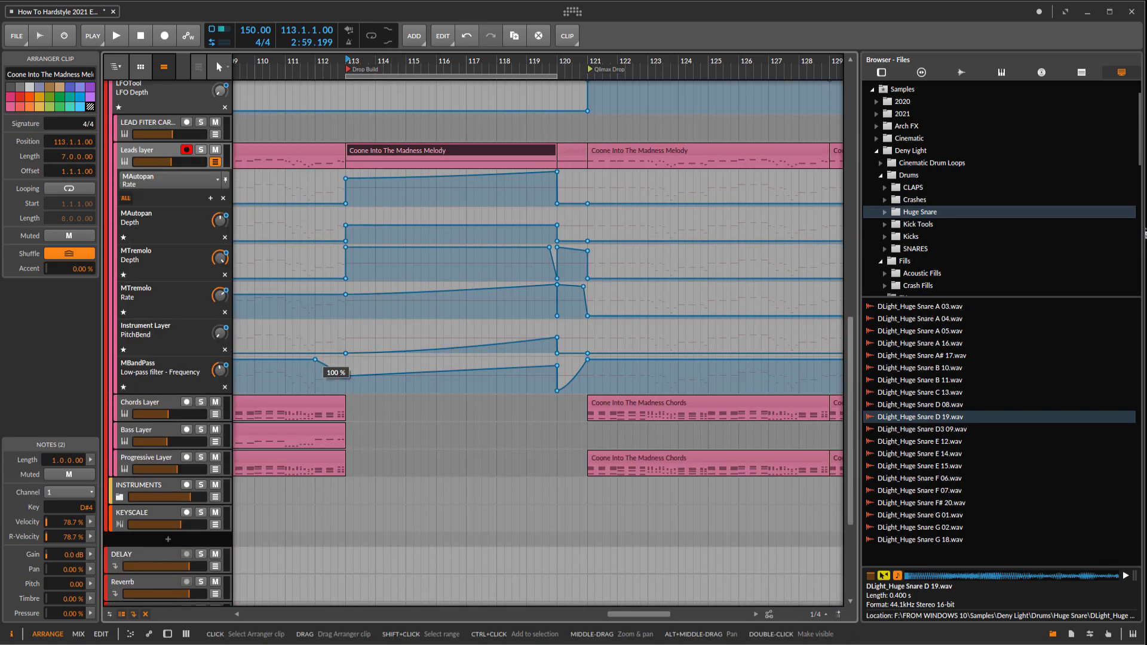
scroll(402, 355, "down", 2, "ctrl")
scroll(382, 418, "down", 1)
scroll(353, 460, "up", 1)
scroll(359, 454, "down", 2)
scroll(389, 436, "down", 1, "ctrl")
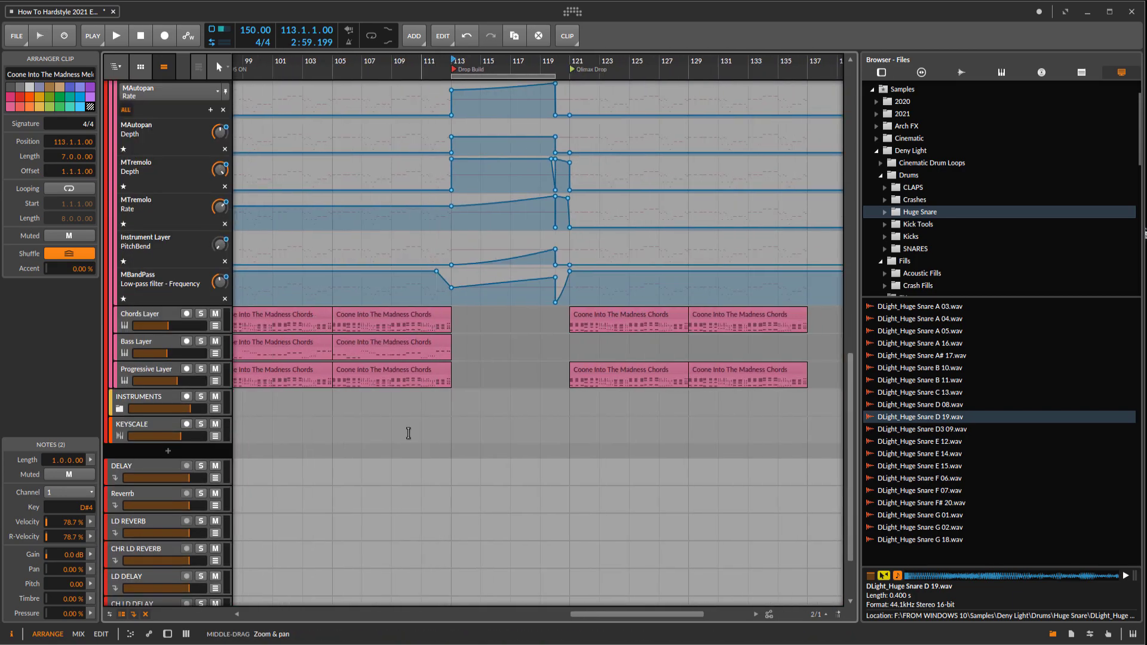
left_click(372, 341)
scroll(489, 430, "up", 3)
scroll(526, 359, "up", 2, "ctrl")
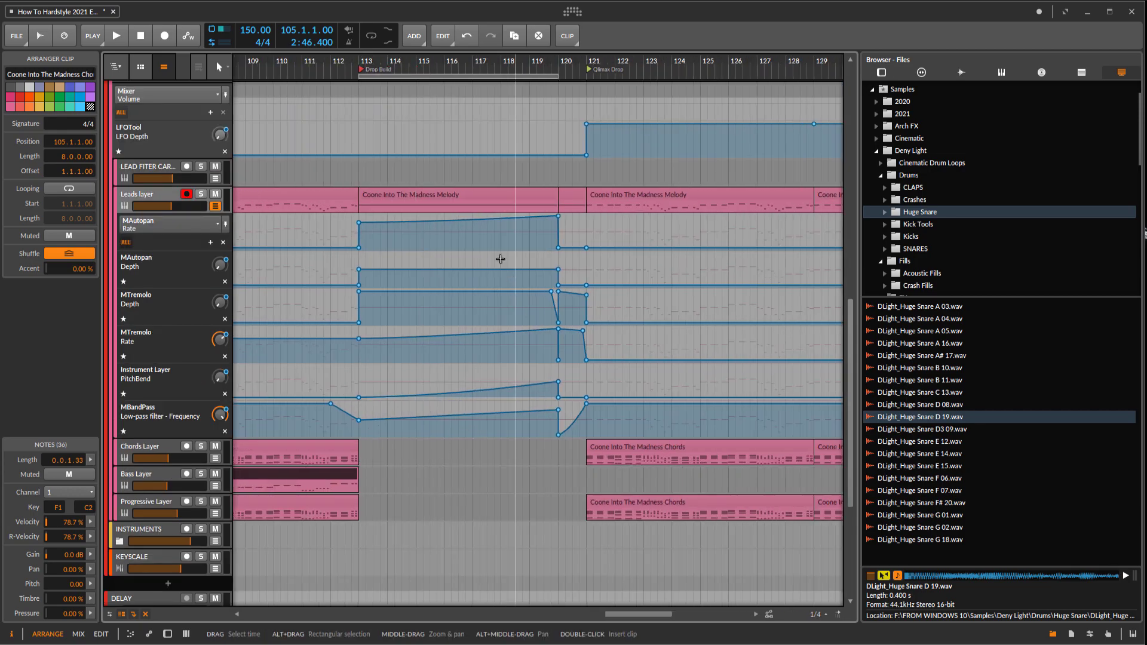
scroll(454, 263, "up", 10)
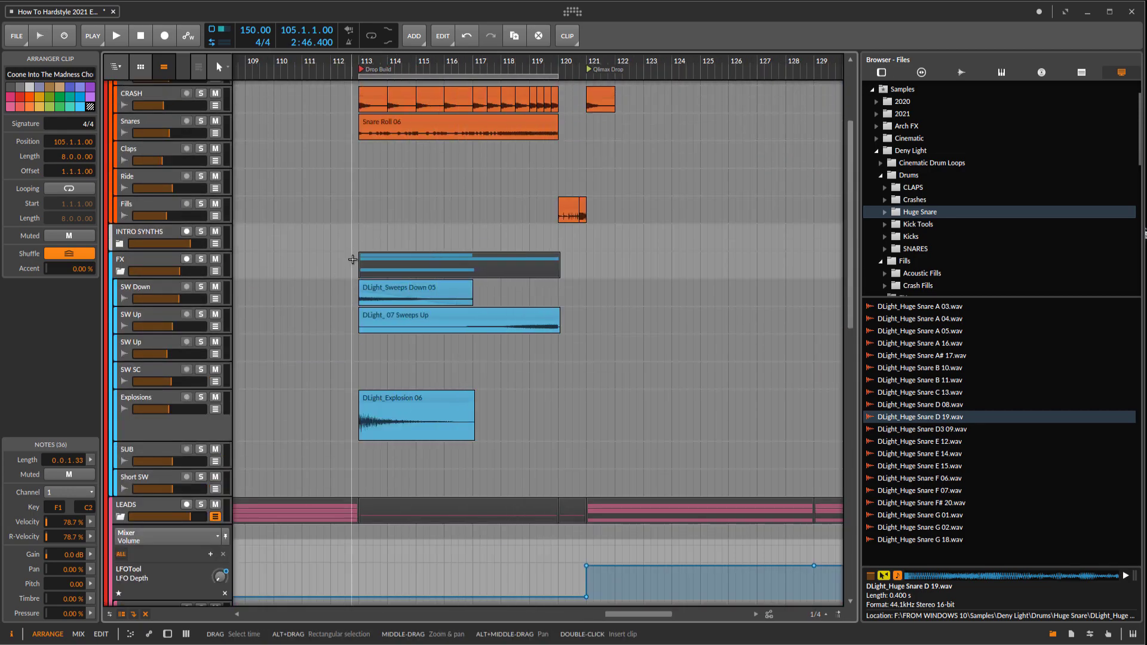
Step: Set the playback start to bar 112, review the build's percussion and FX clips, and select the Claps track
left_click(333, 276)
left_click_drag(380, 310, 423, 406)
scroll(502, 439, "up", 3)
scroll(454, 352, "down", 1)
left_click_drag(400, 316, 399, 257)
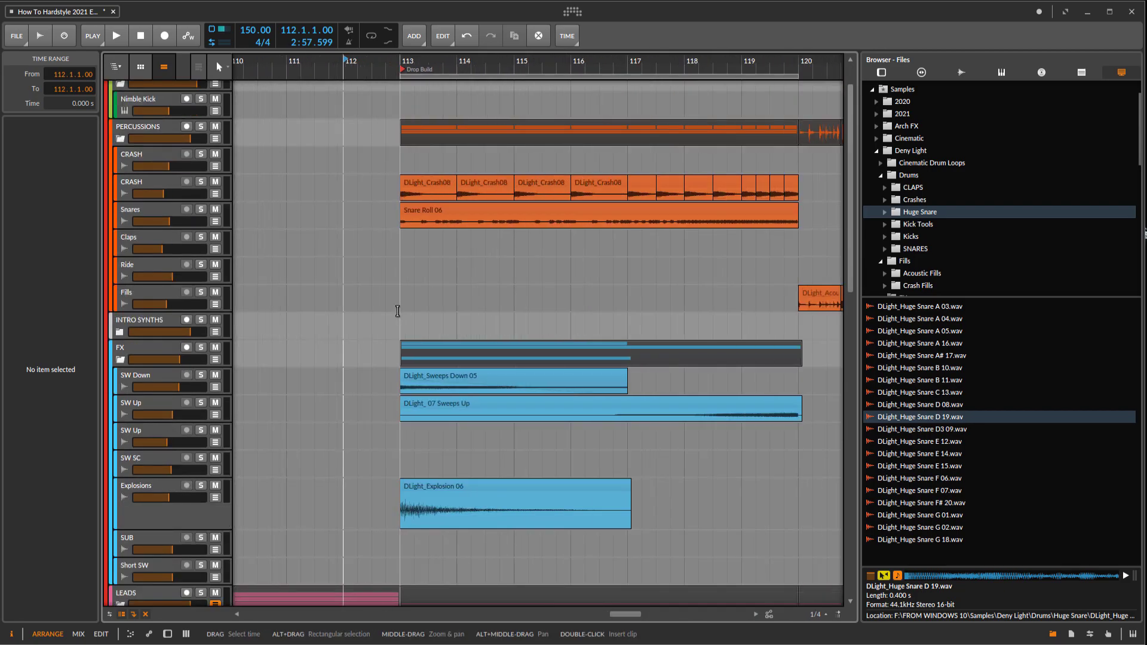
left_click_drag(487, 287, 408, 289)
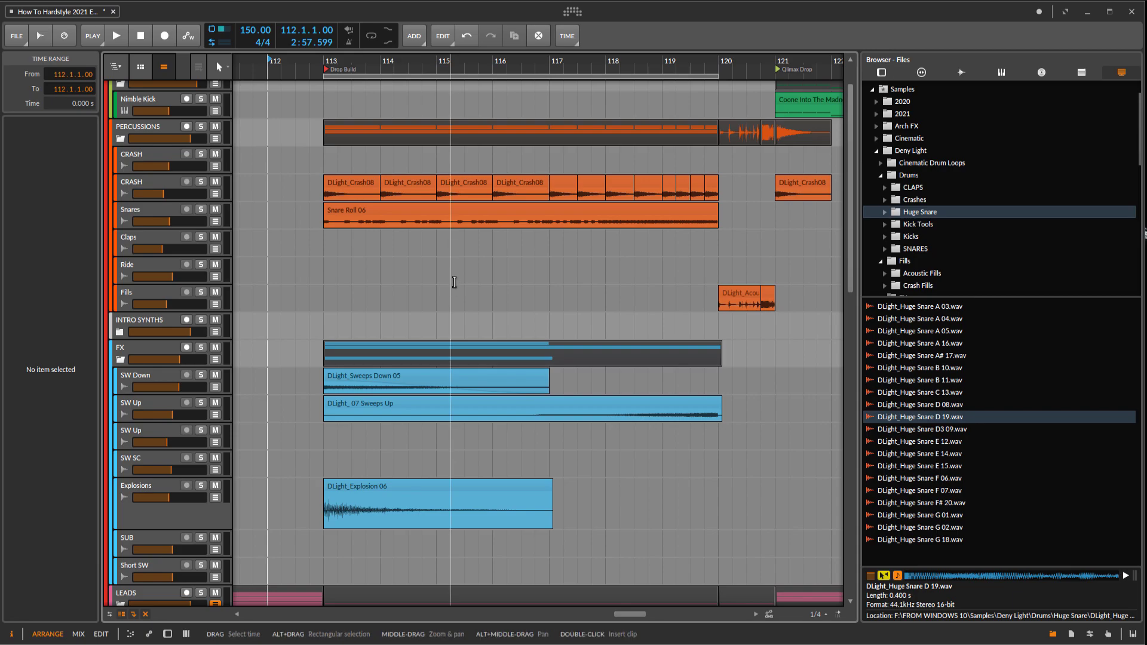
left_click_drag(422, 239, 437, 342)
scroll(412, 344, "down", 4)
scroll(411, 344, "up", 3)
left_click(154, 193)
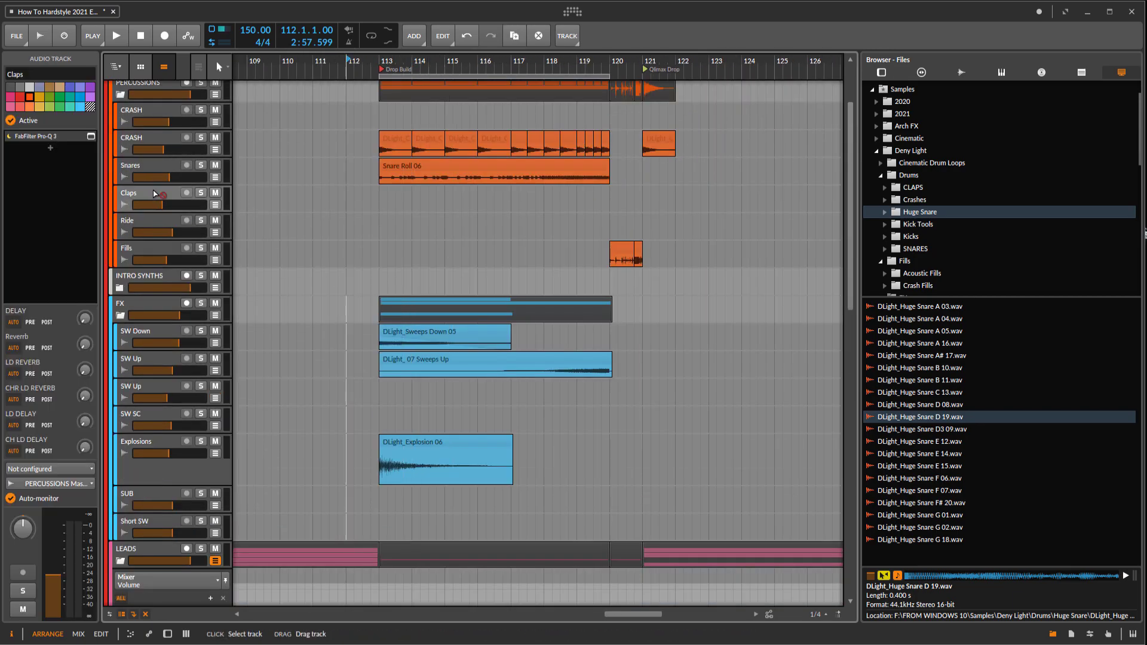
Step: Play the arrangement briefly from bar 112 and stop just before the Drop Build at bar 113
left_click_drag(520, 195, 500, 235)
left_click_drag(565, 368, 590, 412)
scroll(493, 385, "down", 5)
key("space")
left_click_drag(587, 370, 586, 357)
key("space")
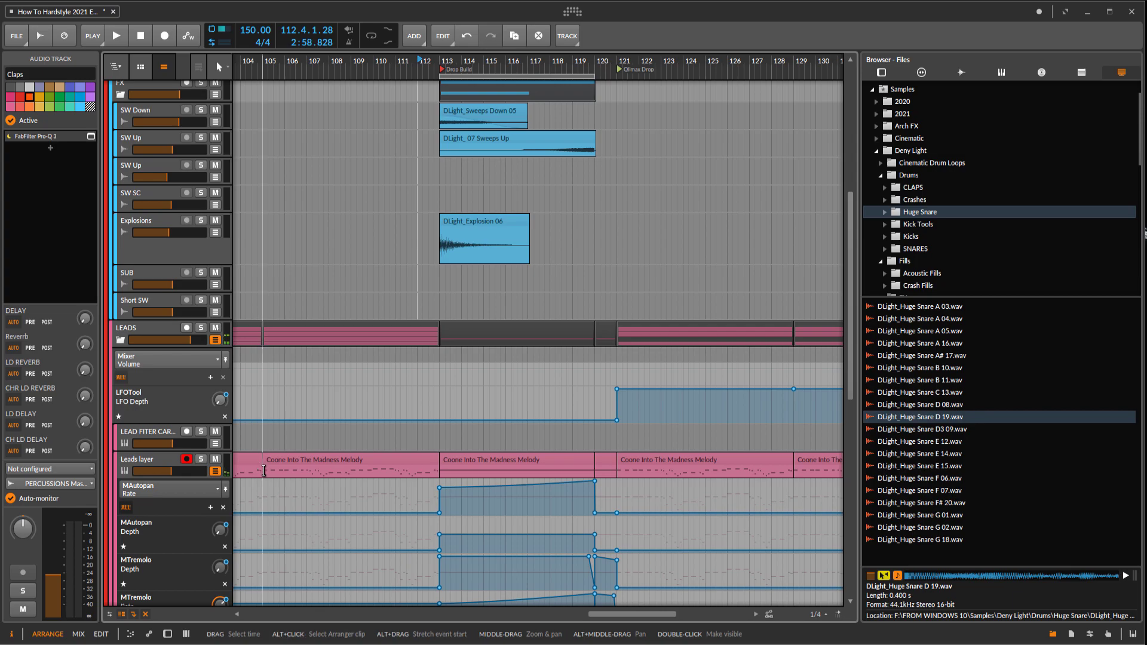
Step: Audition the arrangement from bar 105 through the Drop Build and into the drop, stopping at the end of bar 128
left_click(263, 471)
key("space")
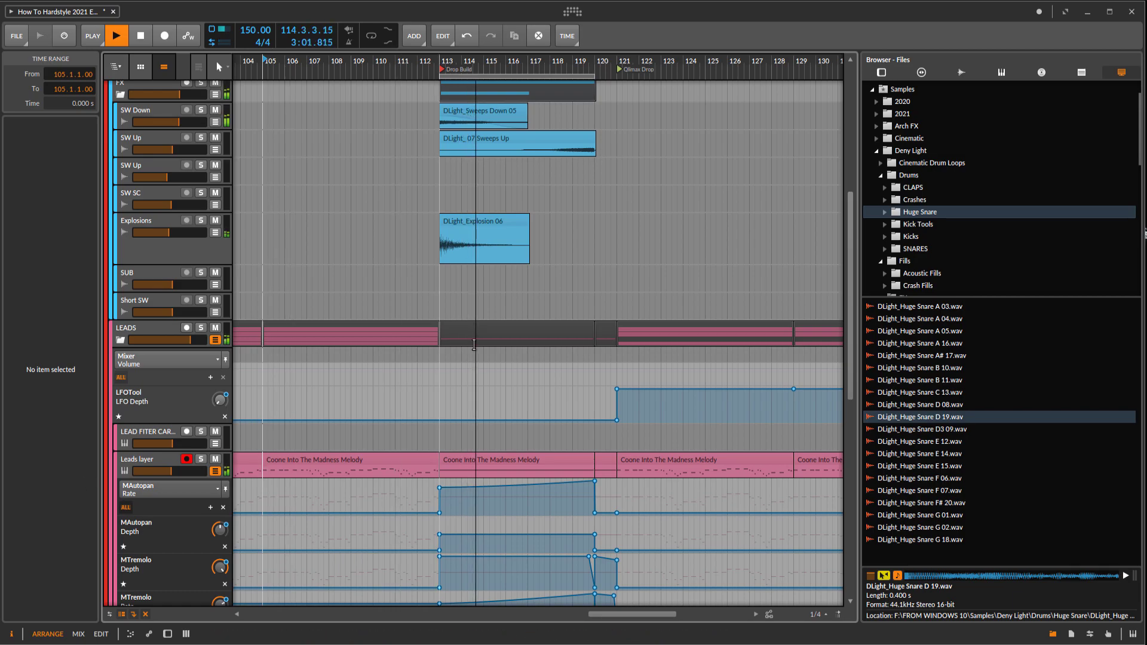
scroll(564, 348, "up", 5)
left_click_drag(564, 347, 515, 327)
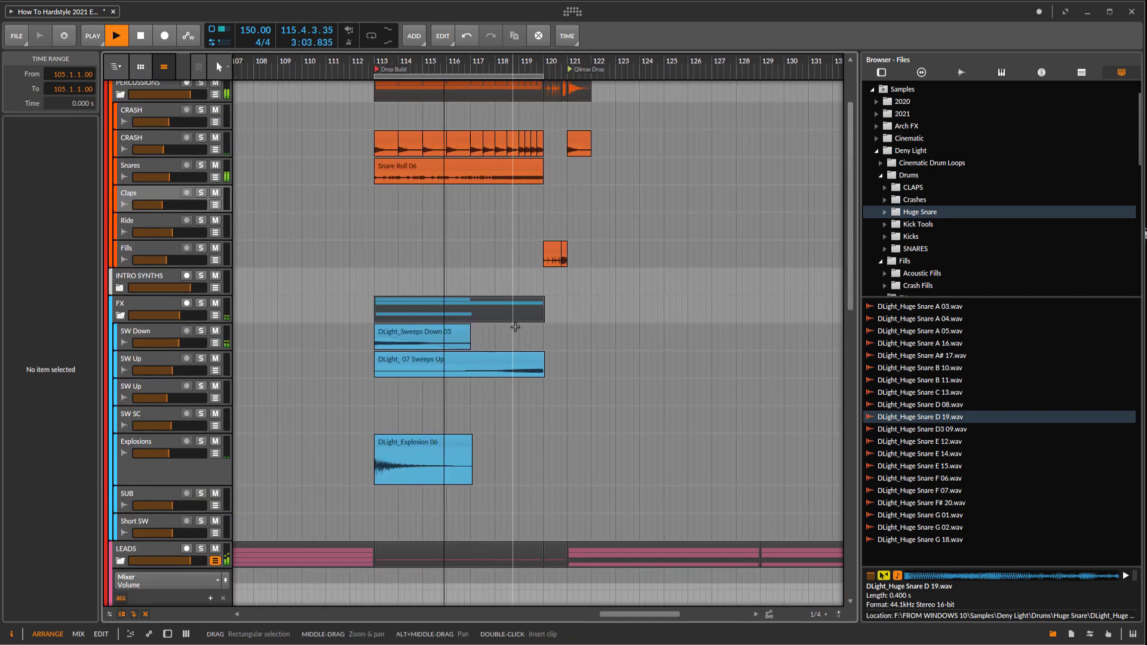
left_click_drag(515, 327, 417, 332)
scroll(448, 351, "down", 10)
scroll(451, 360, "up", 3)
left_click_drag(476, 389, 475, 375)
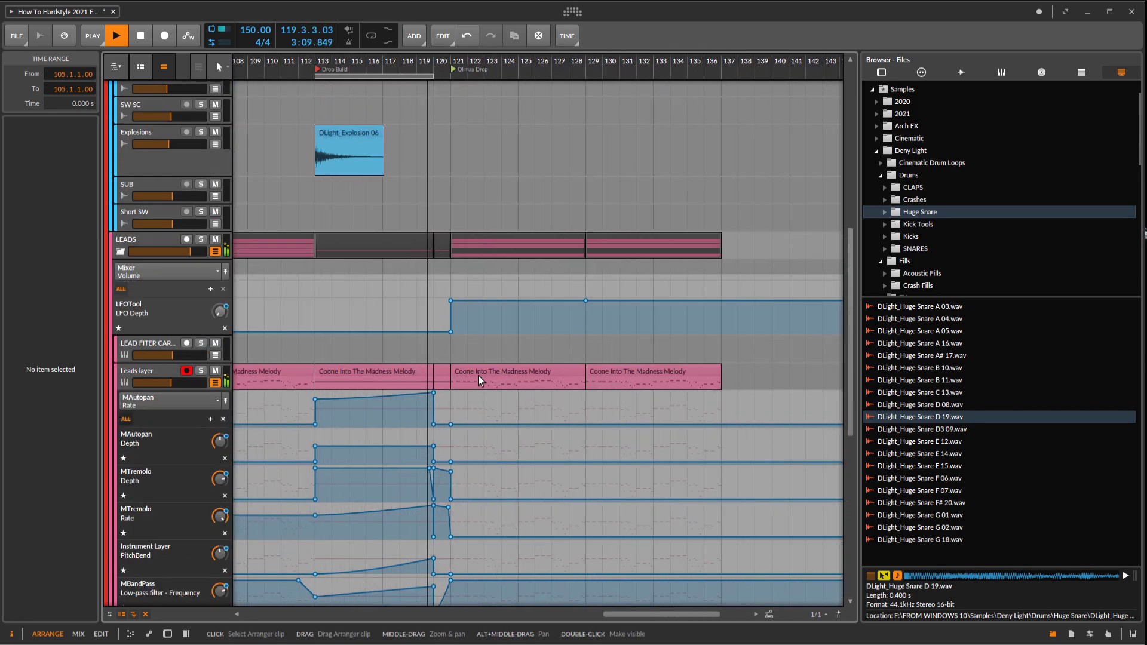
scroll(475, 391, "up", 6)
left_click_drag(474, 390, 526, 362)
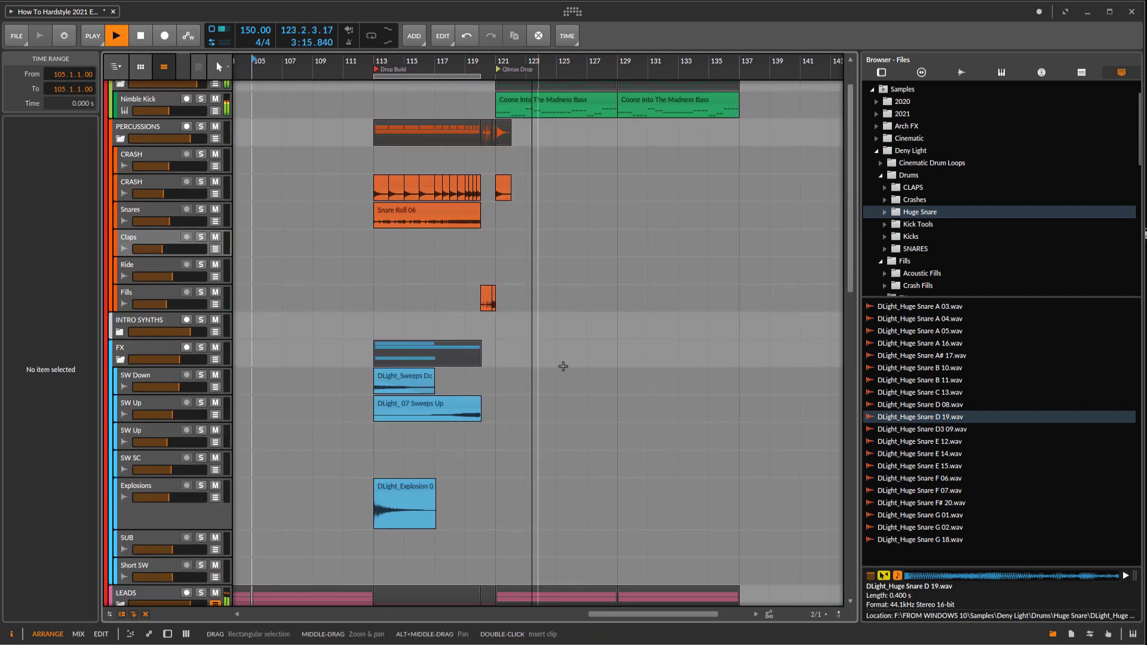
scroll(589, 344, "down", 8)
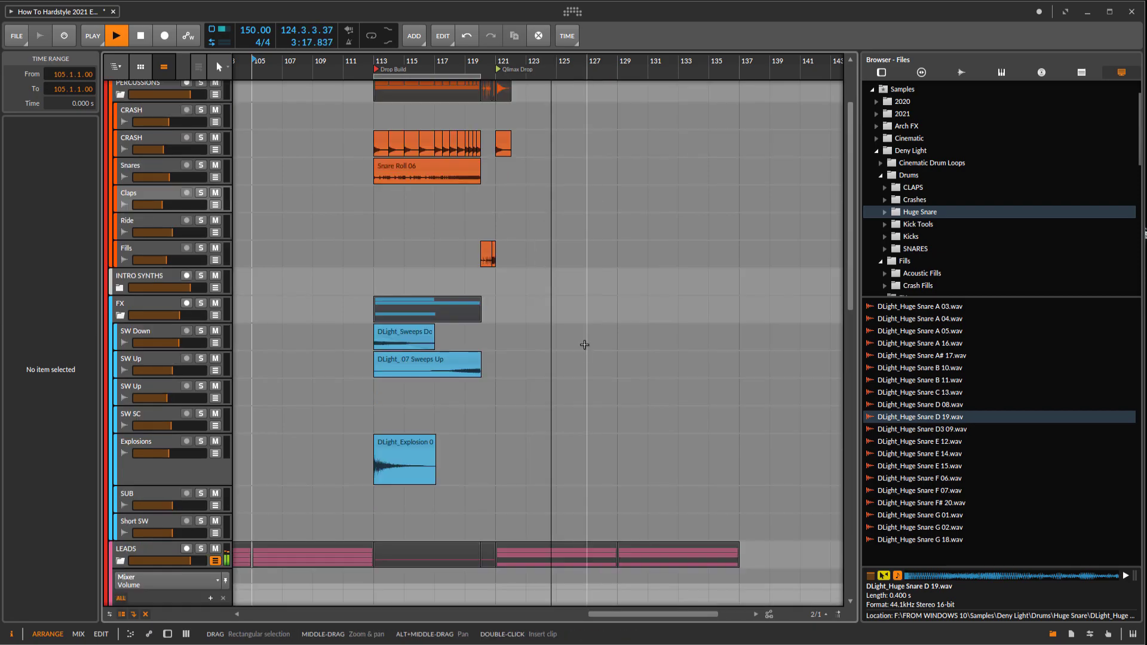
left_click_drag(584, 343, 536, 352)
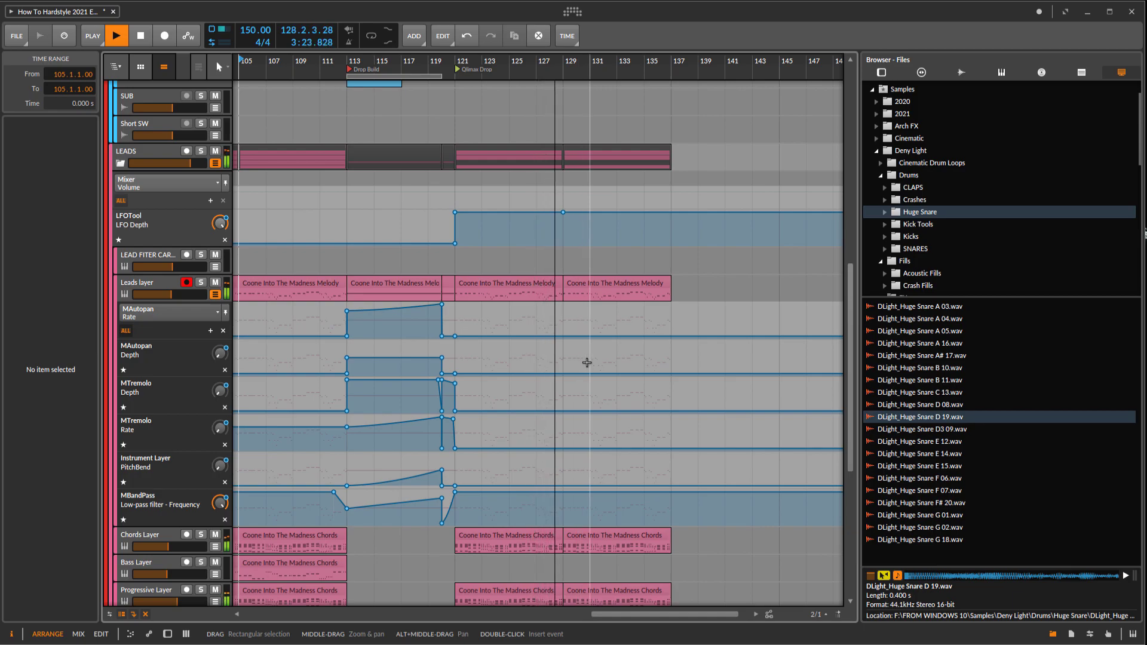
key("space")
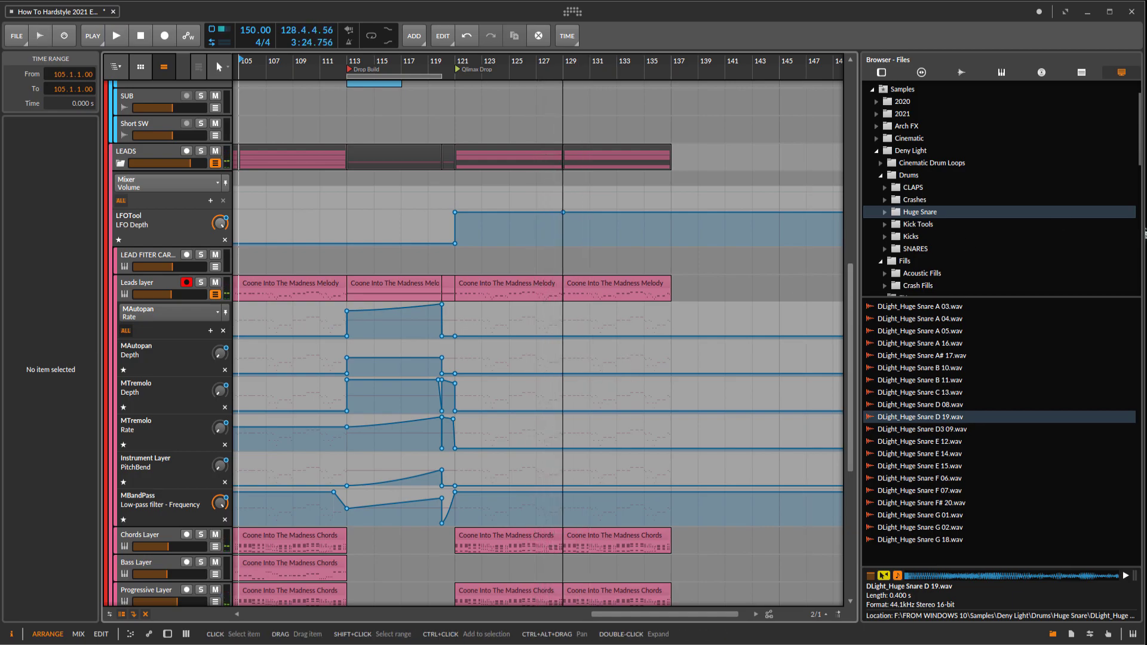